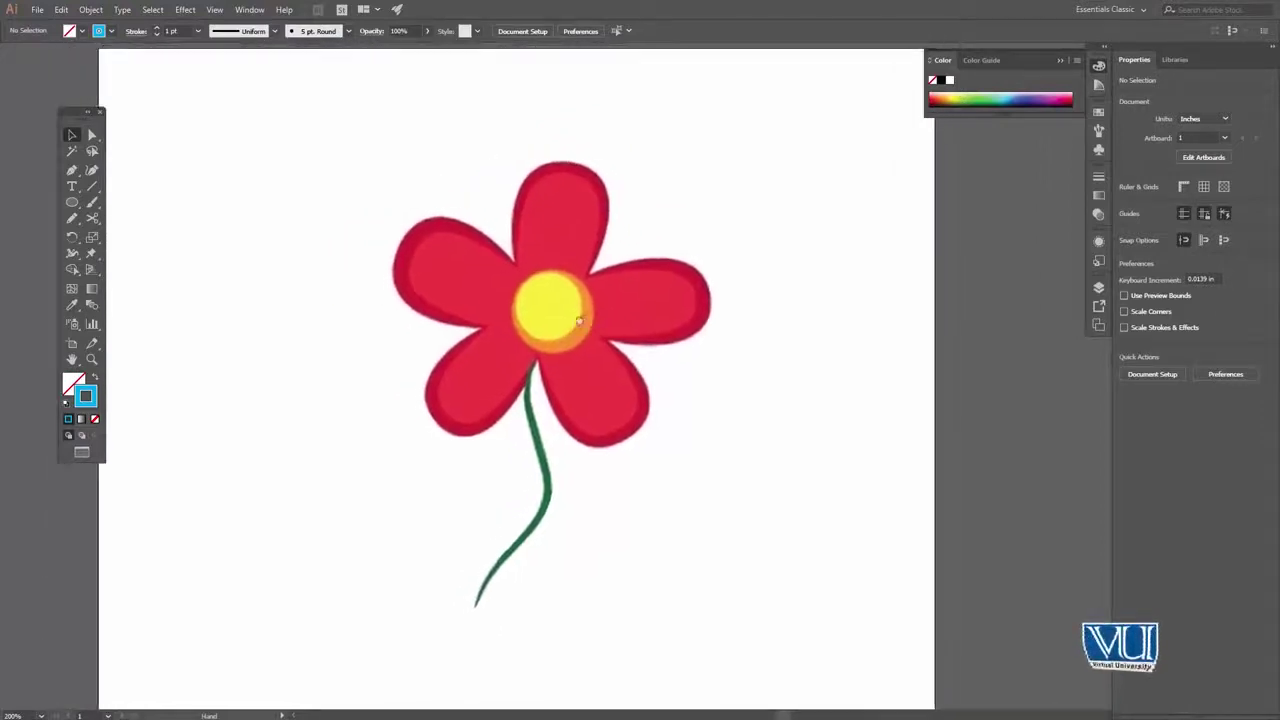
Zoom in and draw a circle over the flower's yellow centre disc.
key("p")
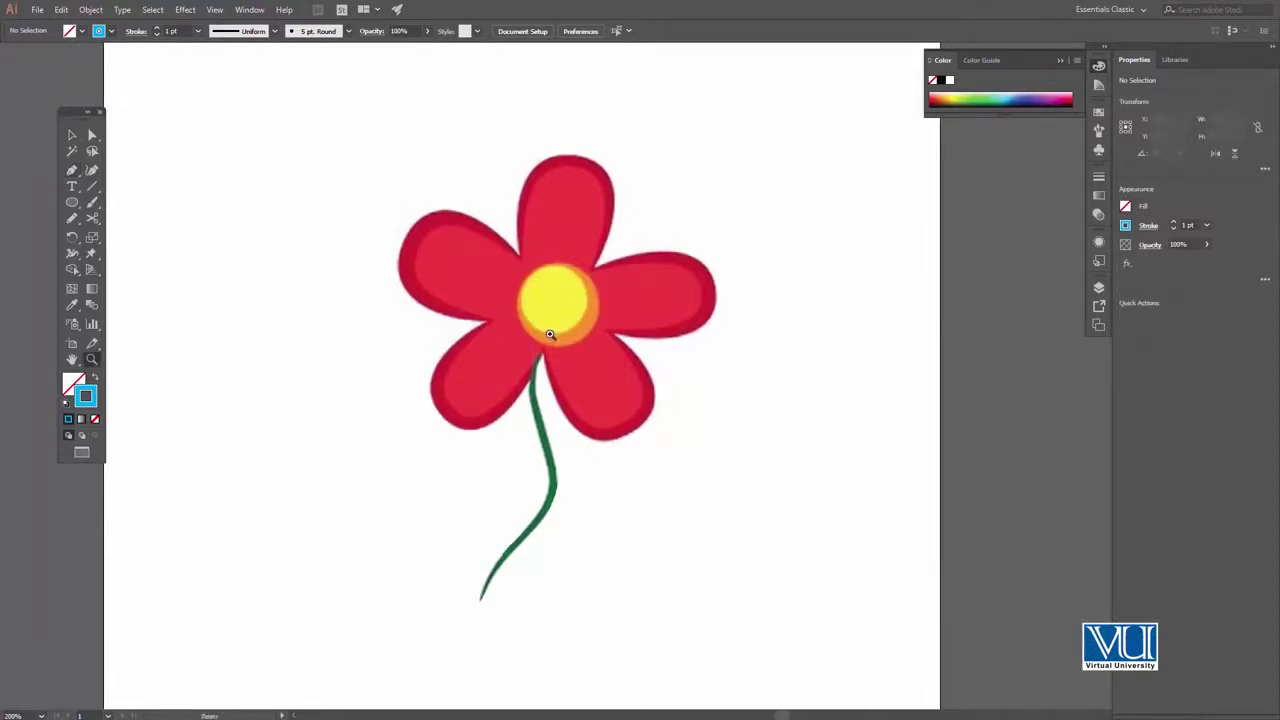
left_click(550, 334)
mouse_move(669, 331)
left_mouse_down()
mouse_move(574, 297)
mouse_move(585, 309)
left_mouse_up()
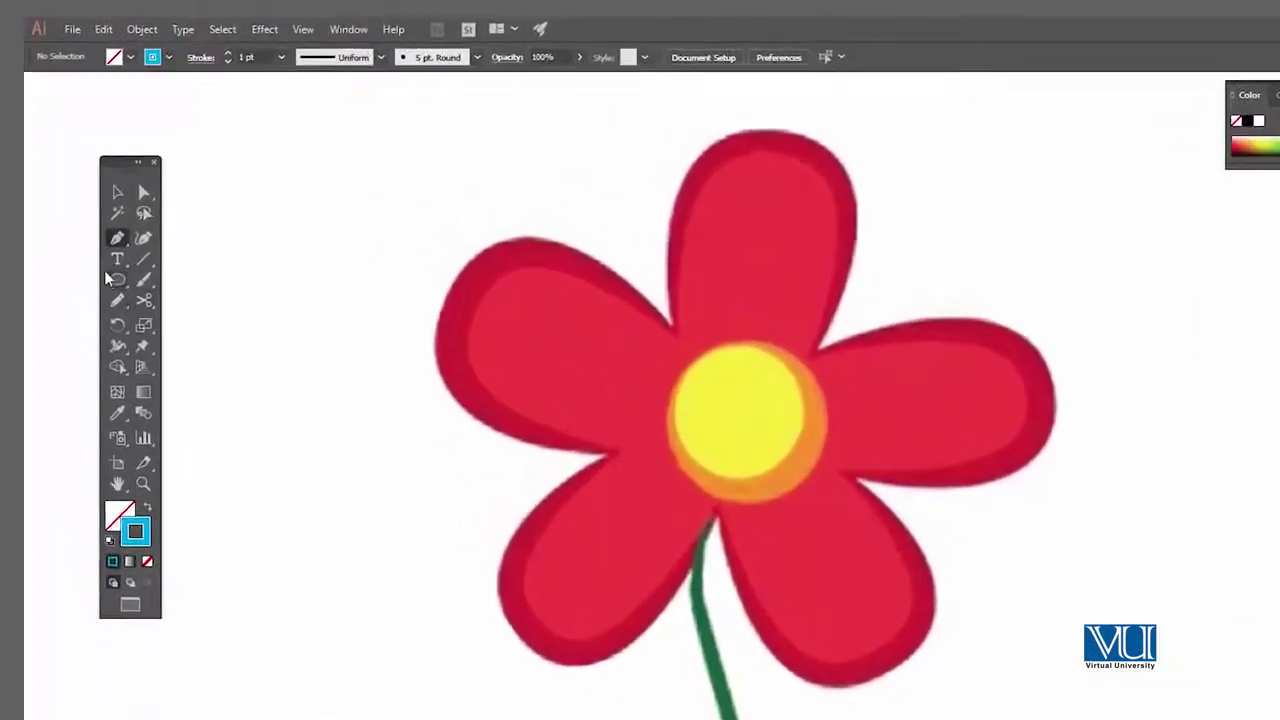
left_click_drag(118, 288, 199, 328)
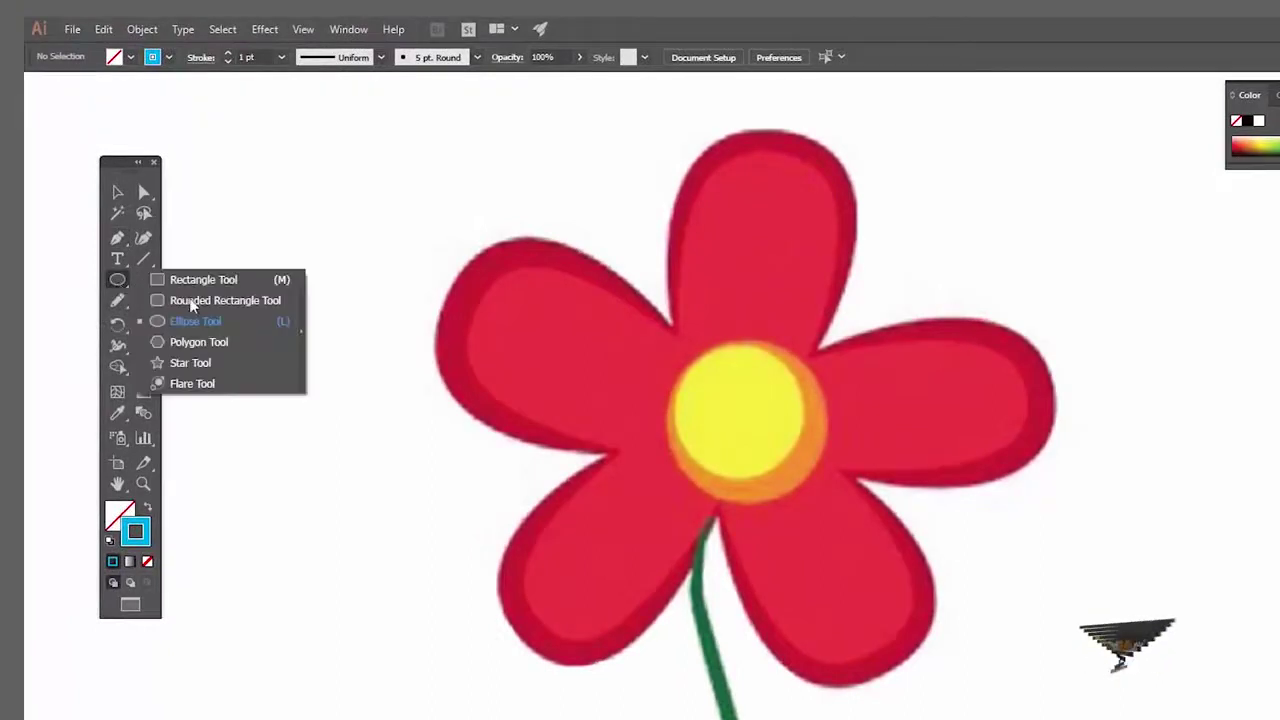
left_click(199, 323)
left_click_drag(676, 351, 803, 475)
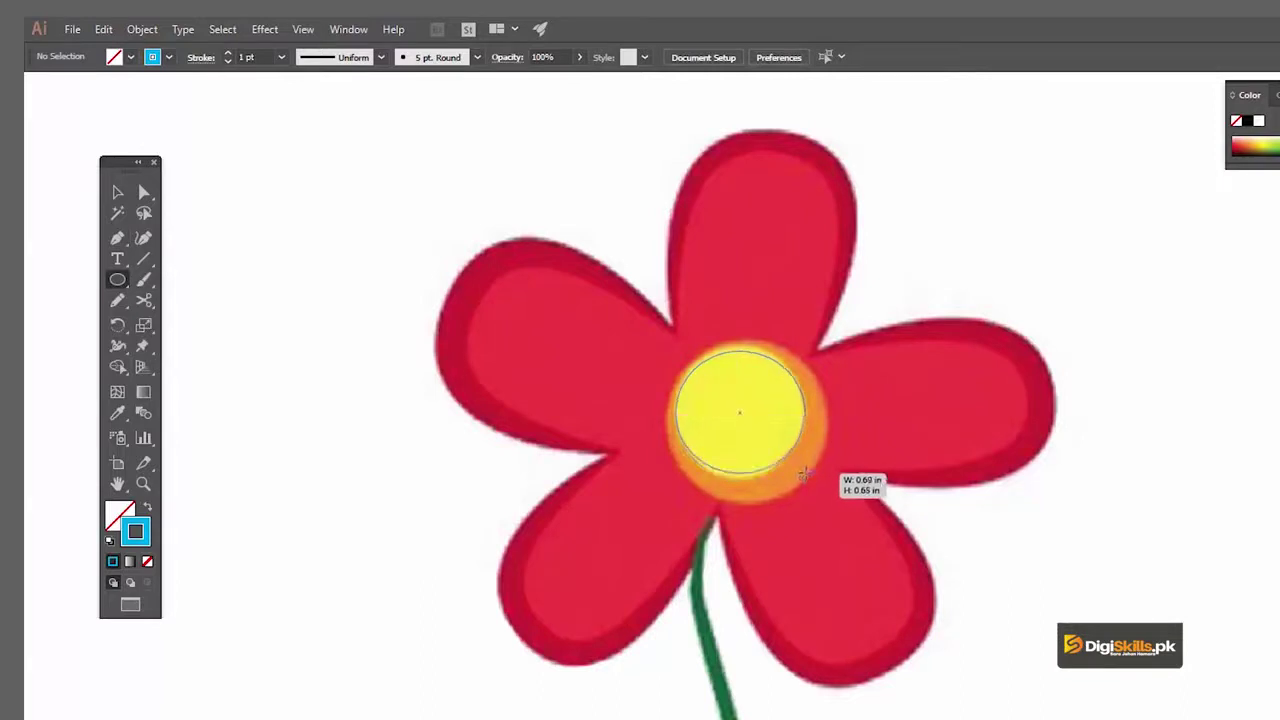
left_click_drag(804, 478, 804, 478)
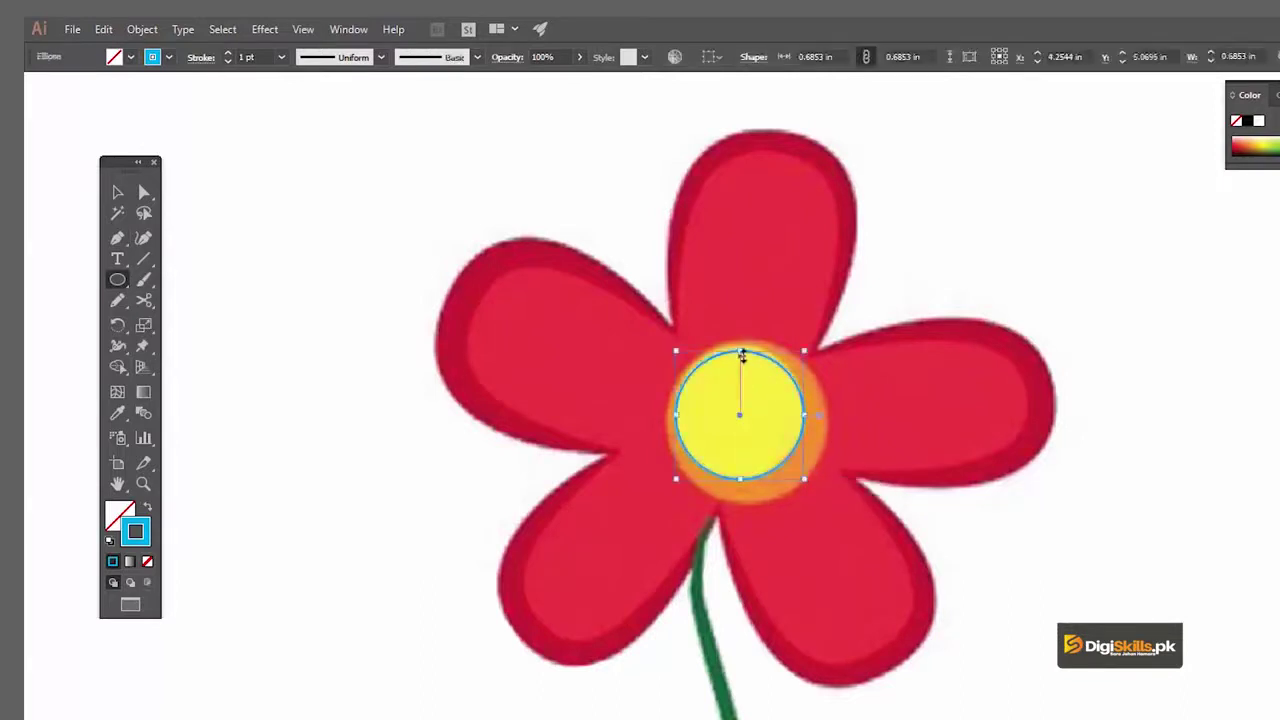
Fit the circle to the yellow disc and Alt-drag a larger copy around the orange ring.
key("v")
left_click_drag(741, 351, 743, 348)
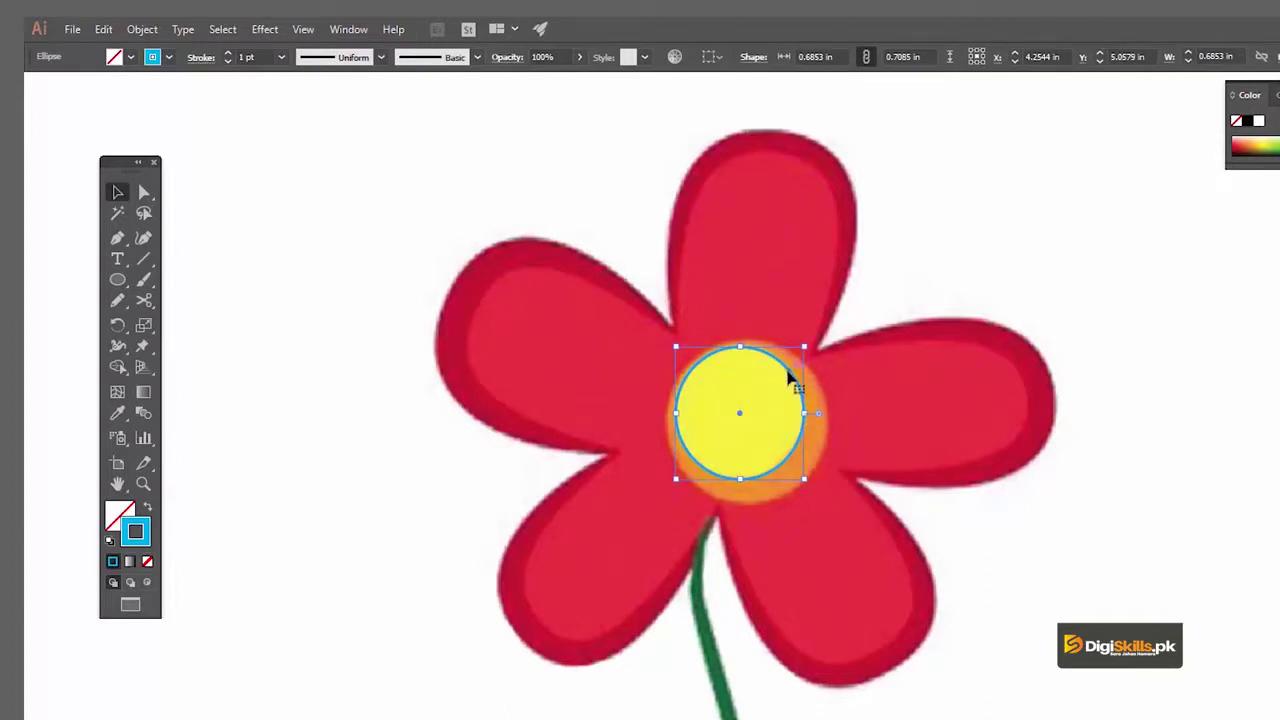
left_click_drag(790, 375, 815, 372)
left_click_drag(701, 478, 668, 502)
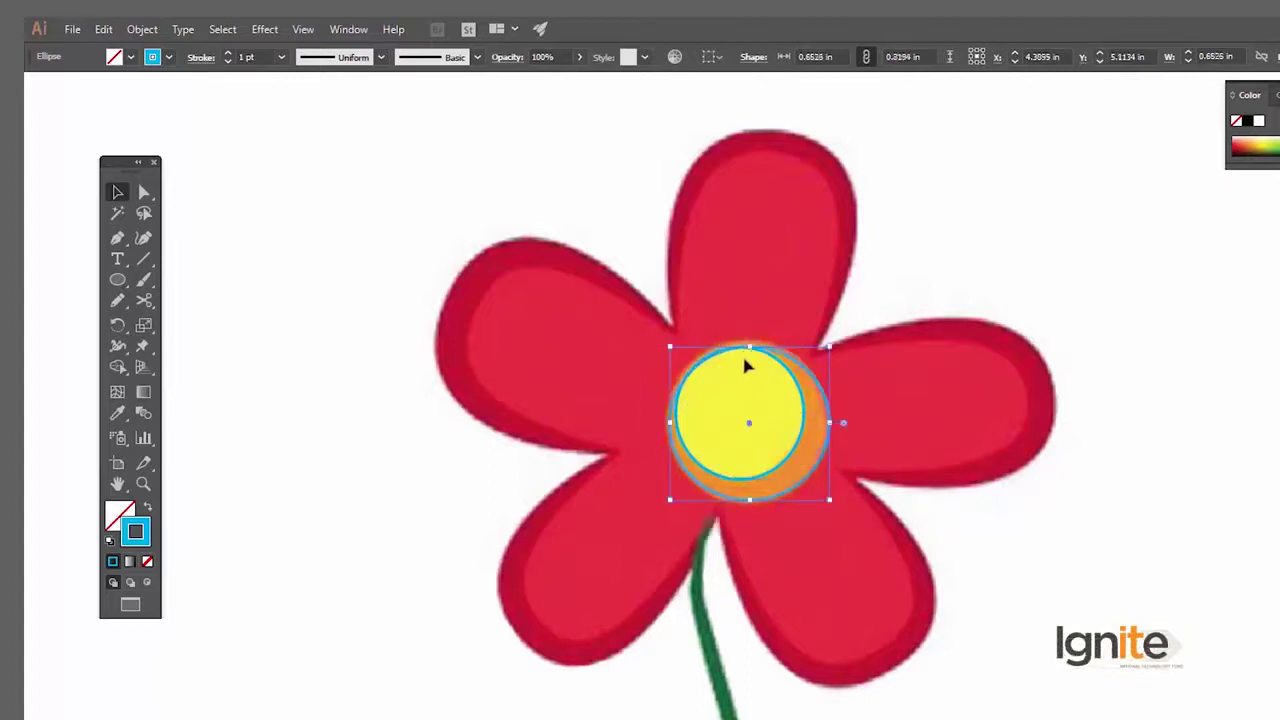
left_click_drag(752, 346, 750, 340)
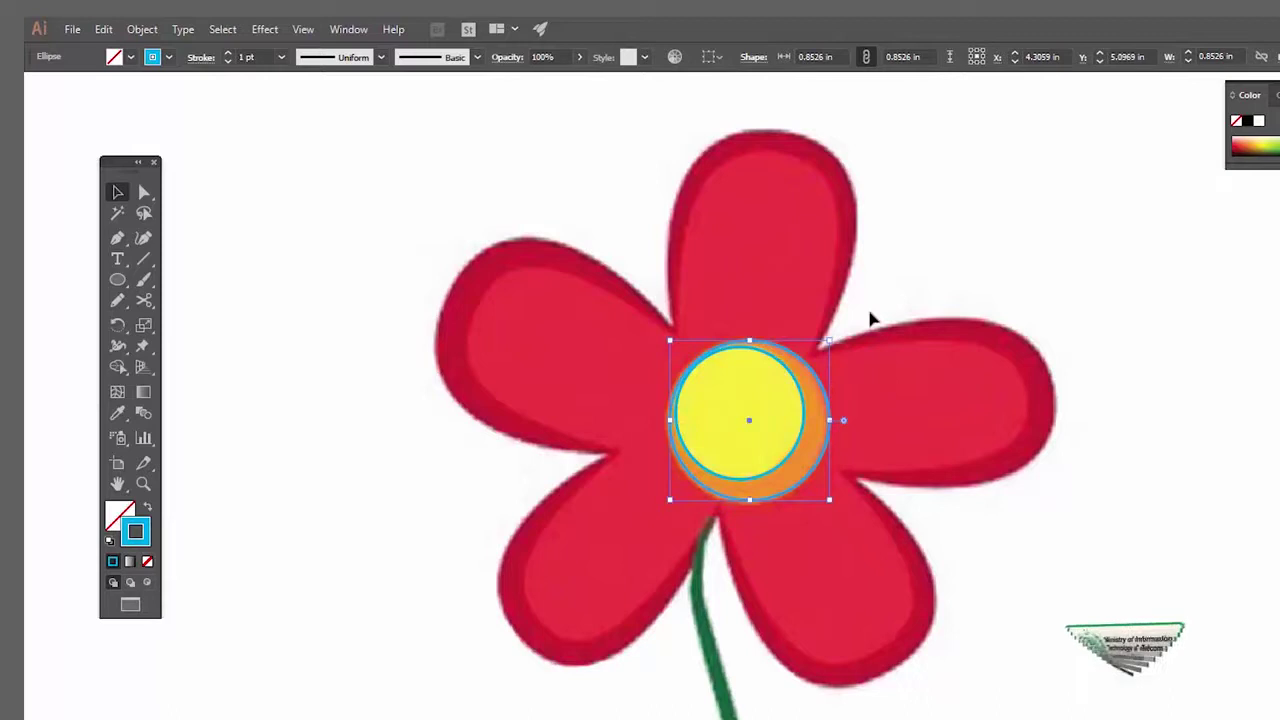
left_click(870, 318)
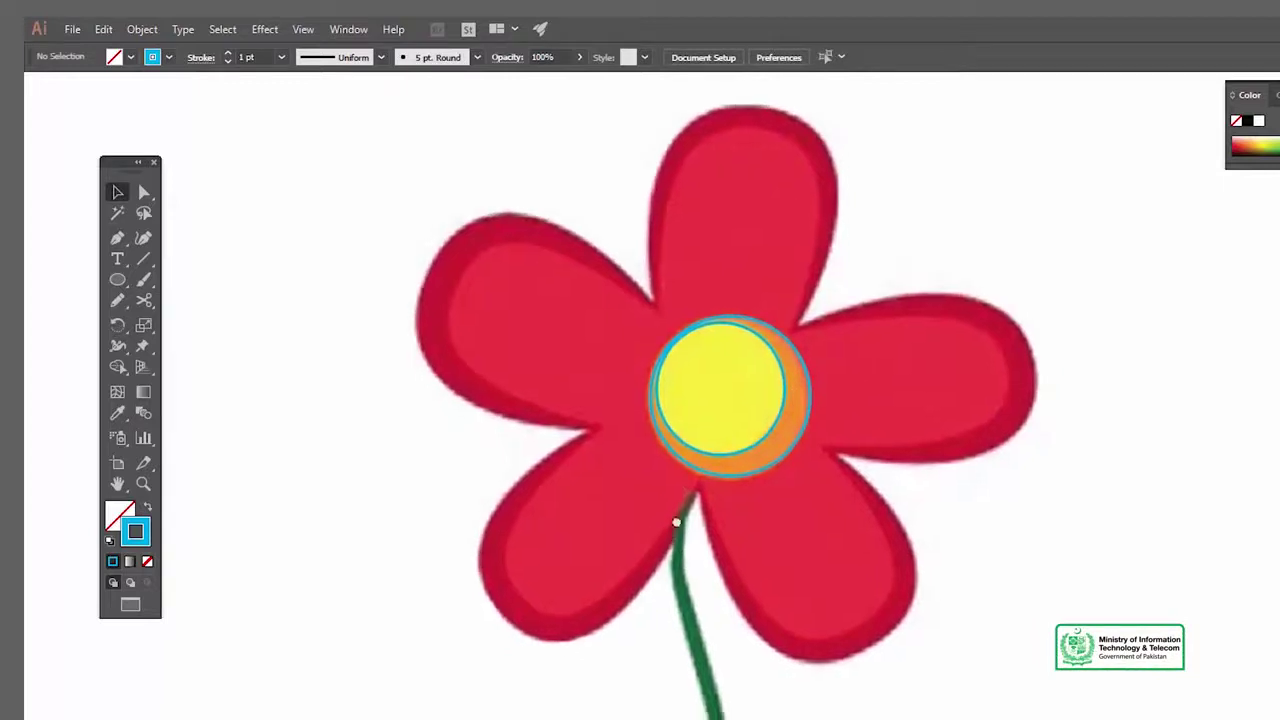
Place Pen anchors down the green stem from the flower centre to the stem tip.
scroll(714, 566, "down", 3)
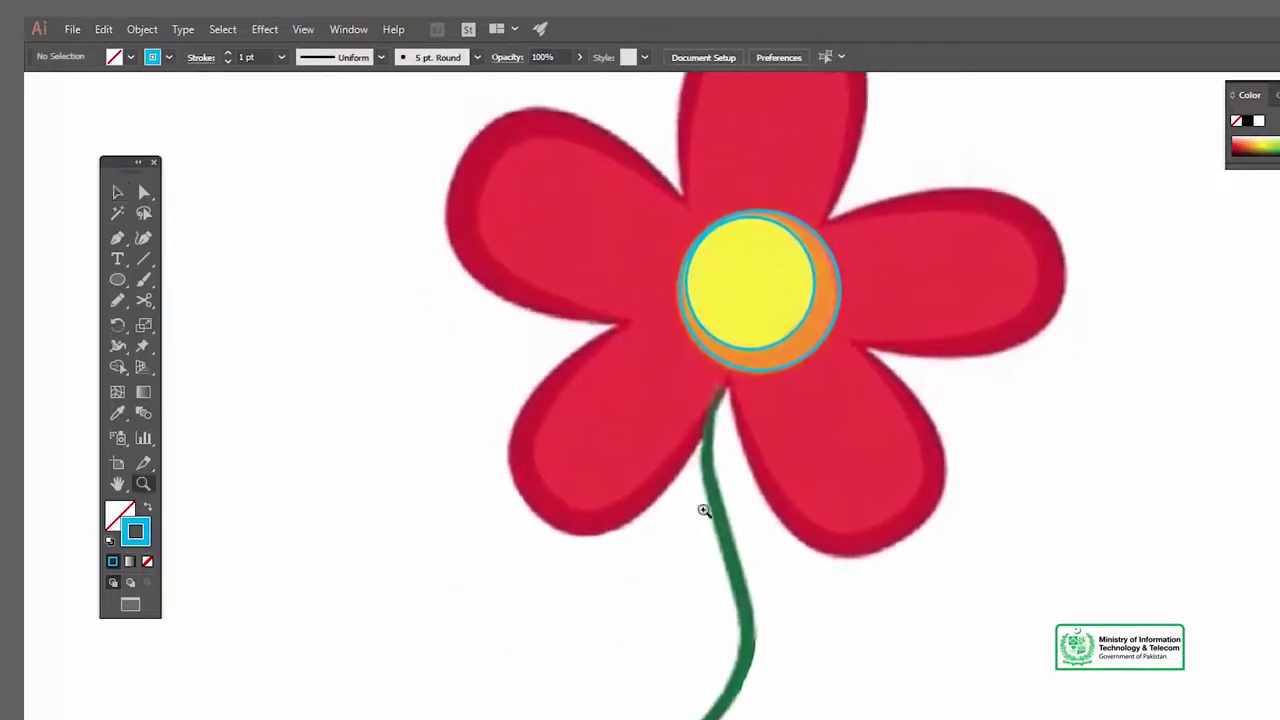
left_click(707, 440)
left_click(751, 486)
left_click(834, 537)
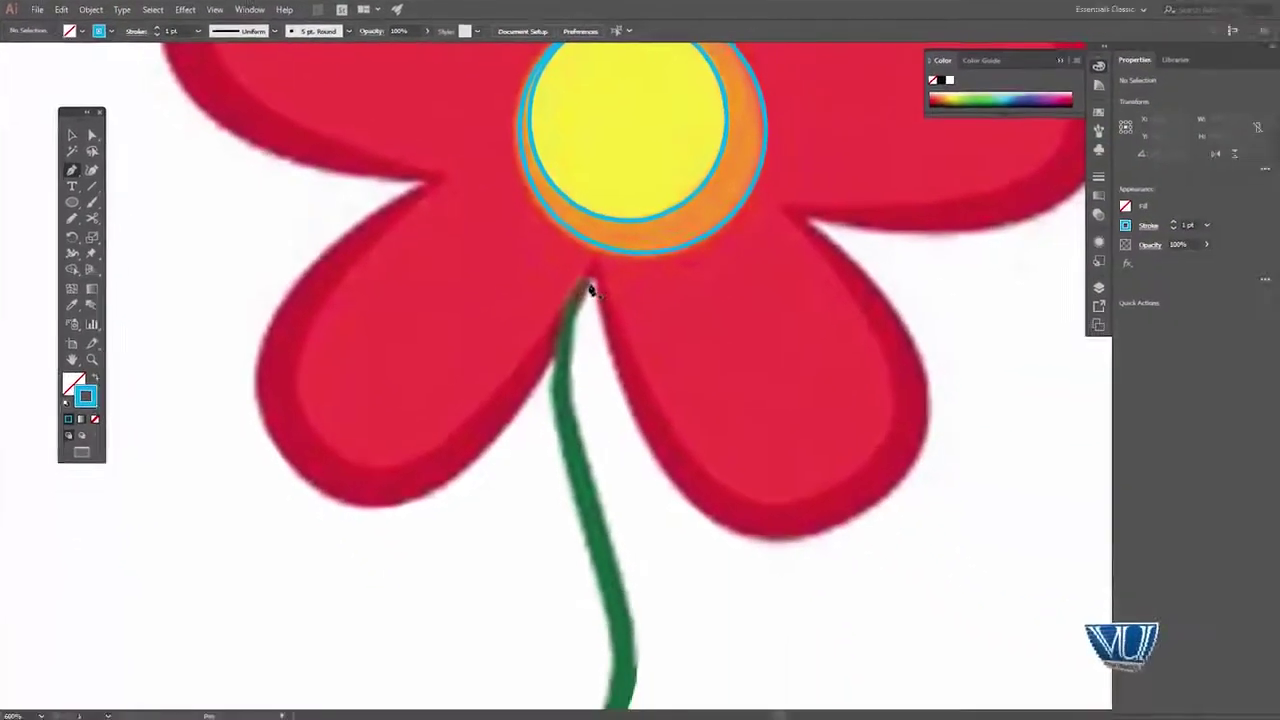
left_click(597, 492)
scroll(594, 429, "down", 2)
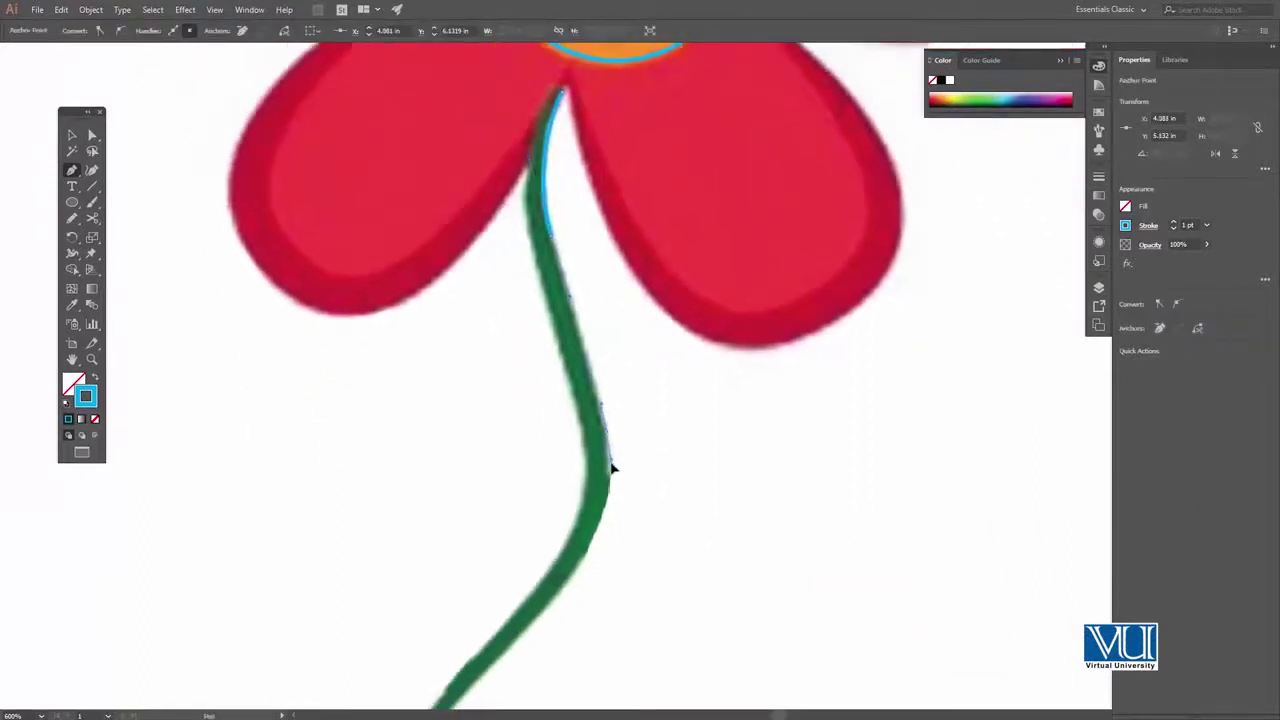
left_click(588, 553)
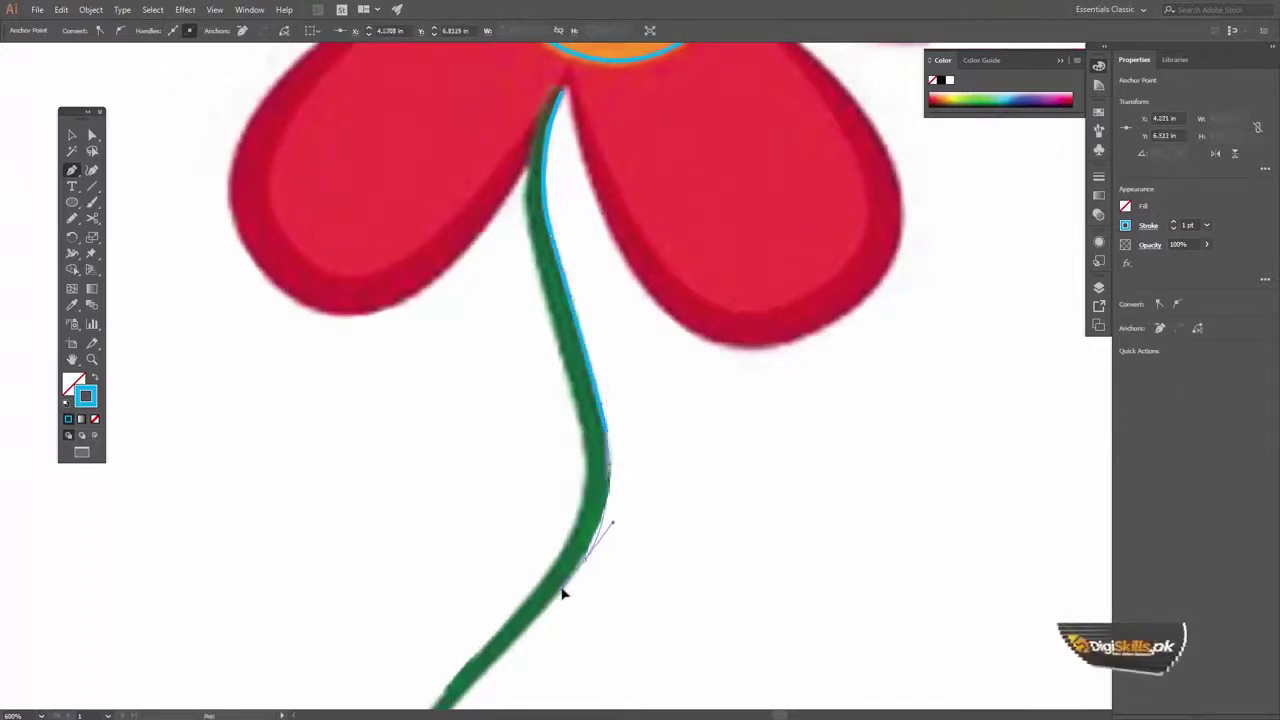
left_click_drag(580, 600, 645, 384)
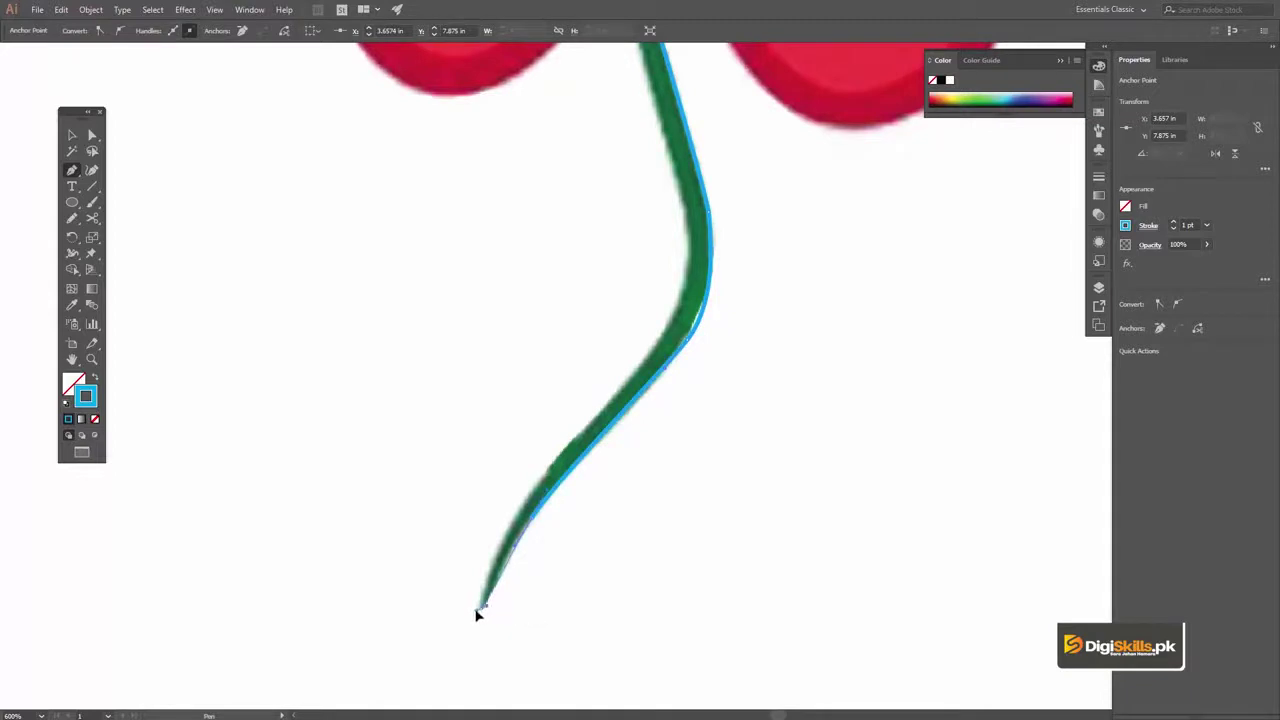
left_click(499, 539)
Bend the lower stem segment and adjust the top anchor to follow the stem edge.
scroll(521, 512, "up", 3)
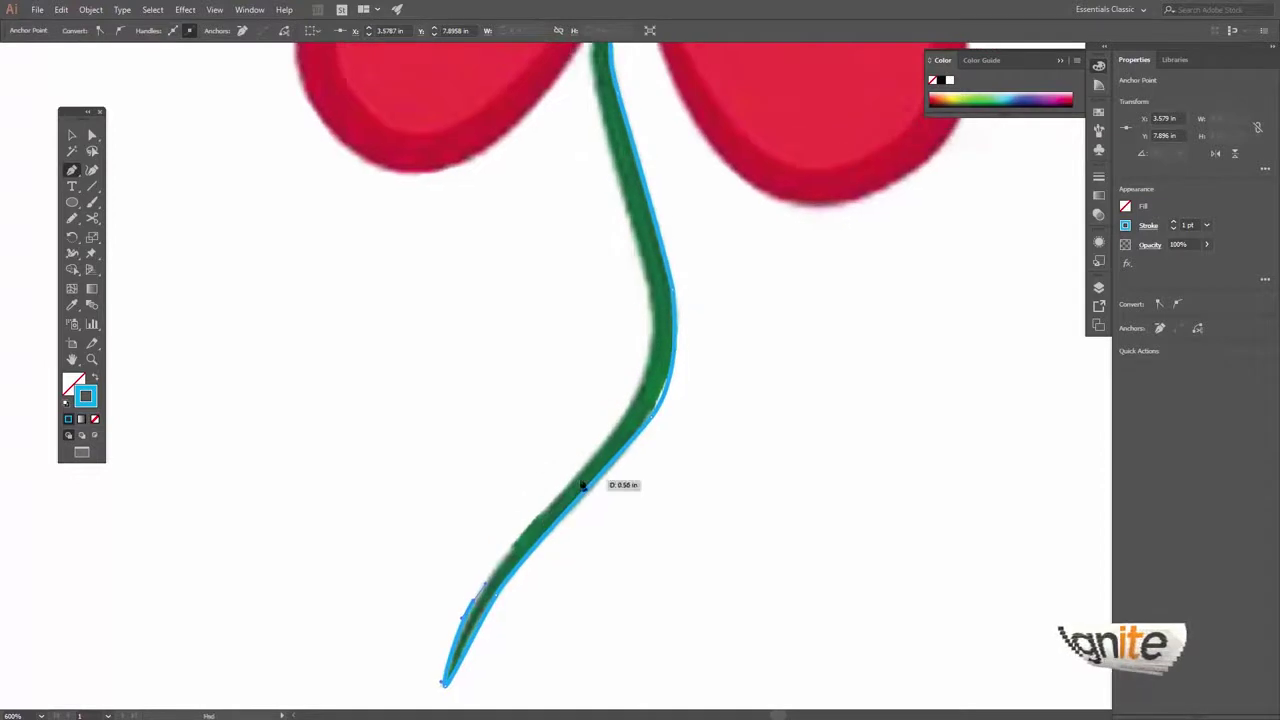
scroll(608, 445, "up", 3)
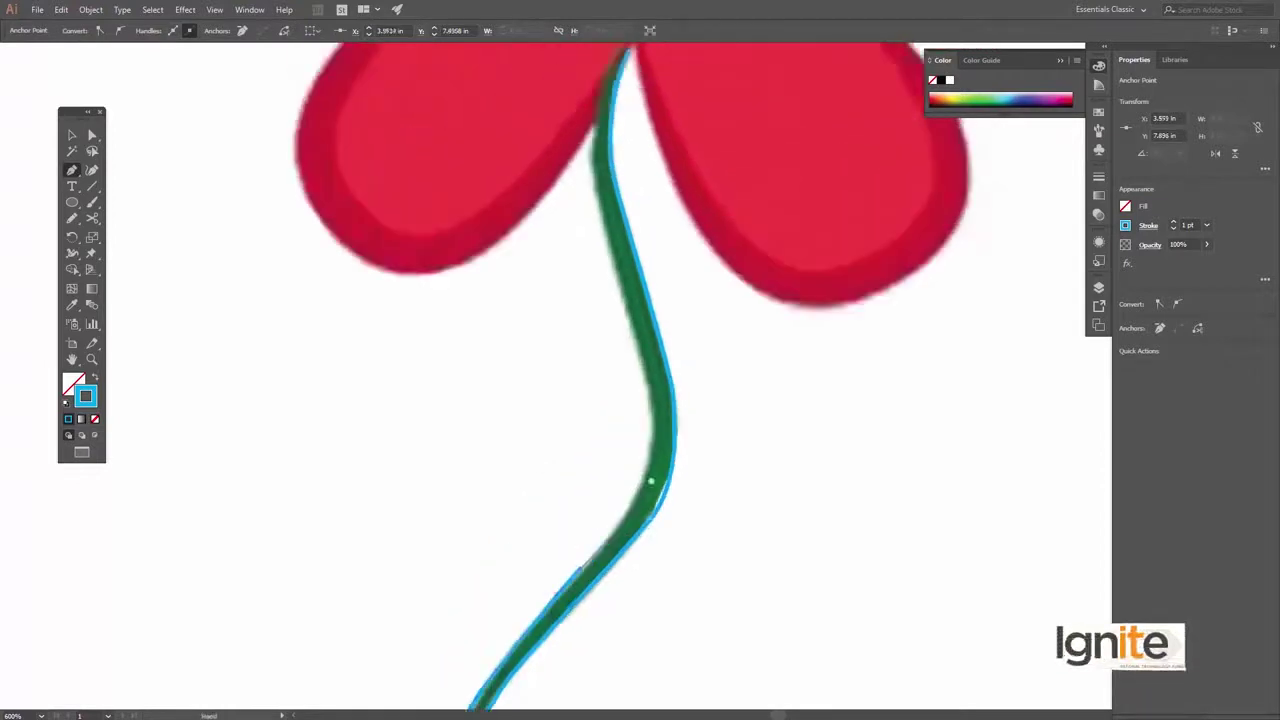
left_click_drag(655, 455, 640, 430)
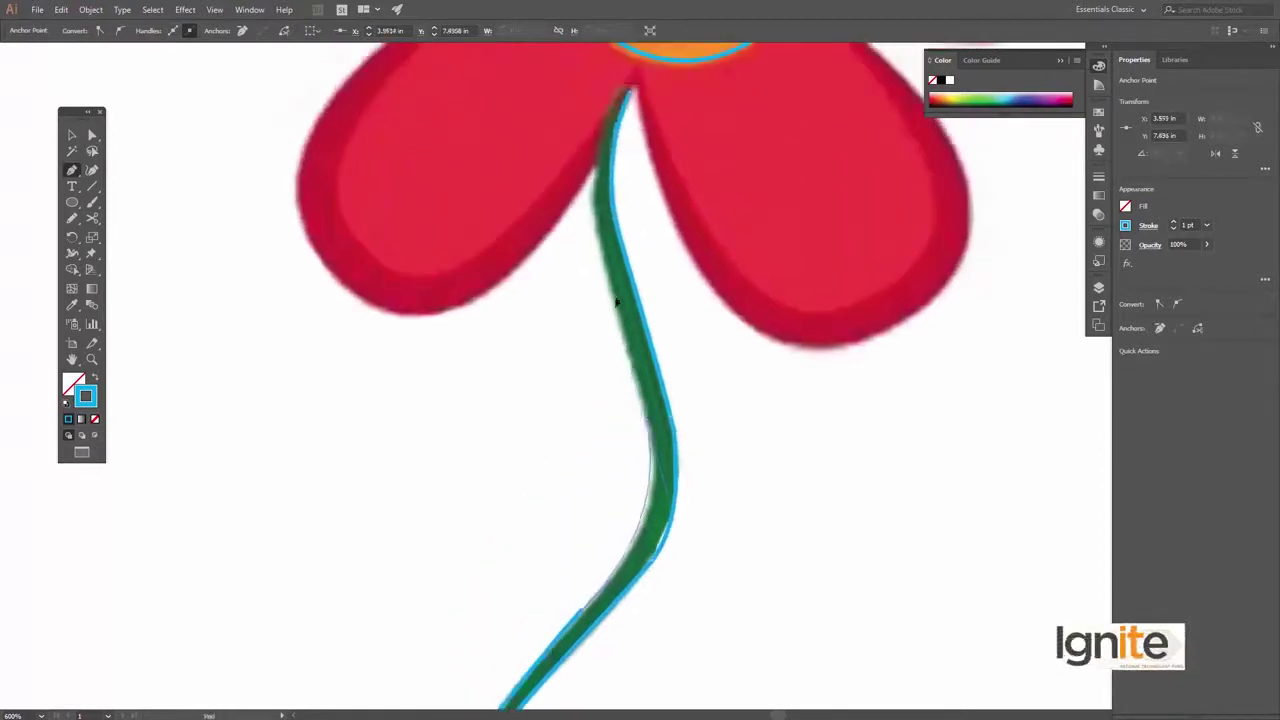
scroll(614, 313, "up", 3)
left_click_drag(614, 313, 597, 299)
left_click_drag(615, 256, 625, 249)
Zoom out to the whole flower, then zoom back in and pan to the top petal.
left_click(590, 330, "ctrl+alt")
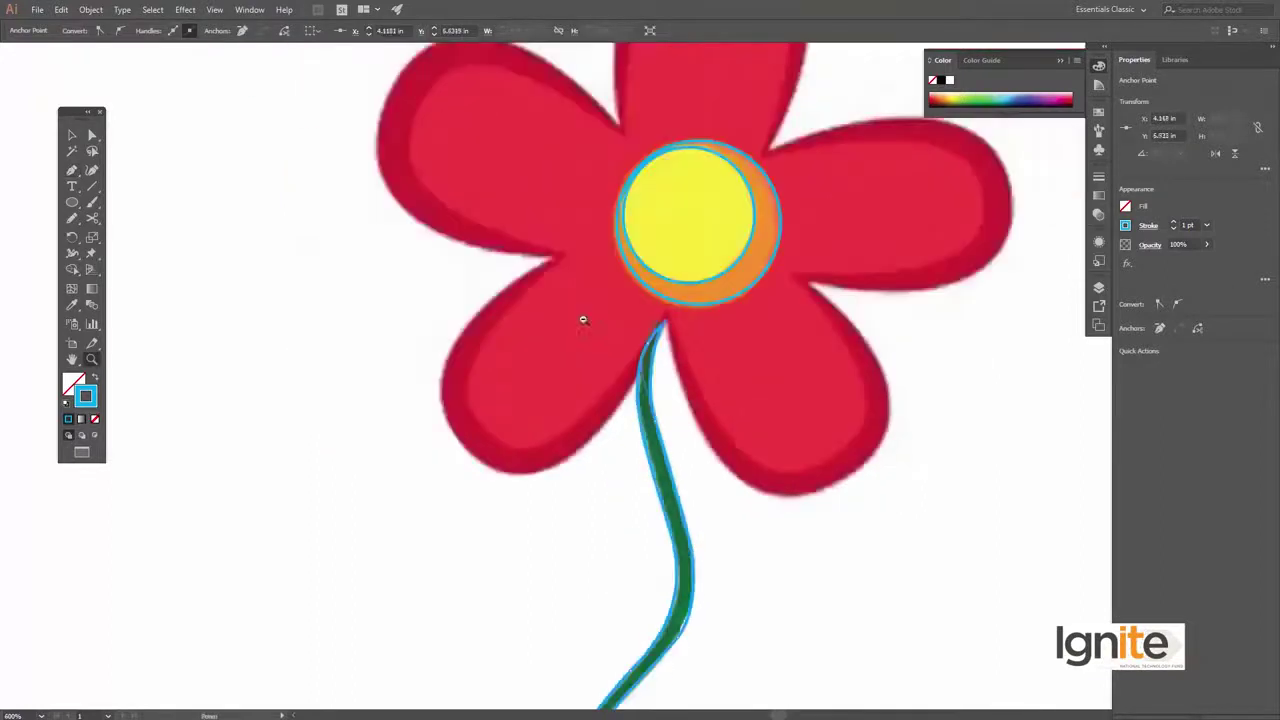
left_click(602, 302, "ctrl+alt")
left_click(697, 423, "ctrl+alt")
left_click(627, 323, "ctrl")
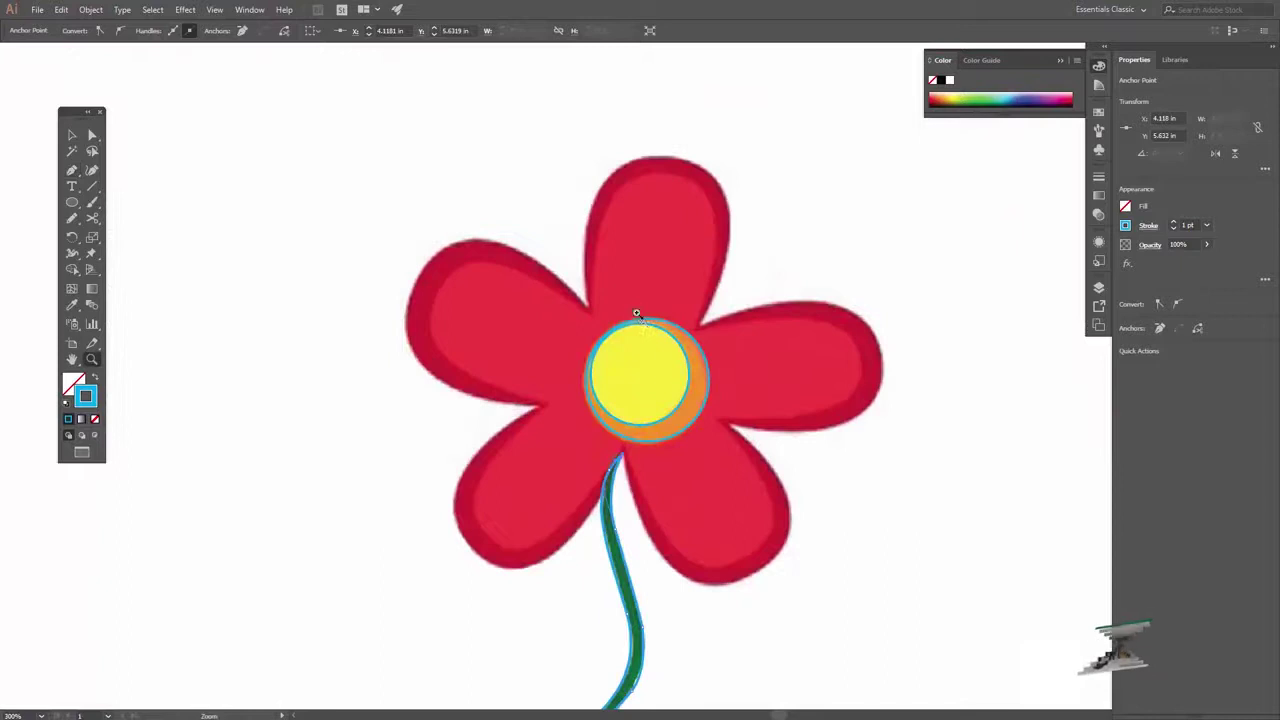
left_click(593, 467, "ctrl")
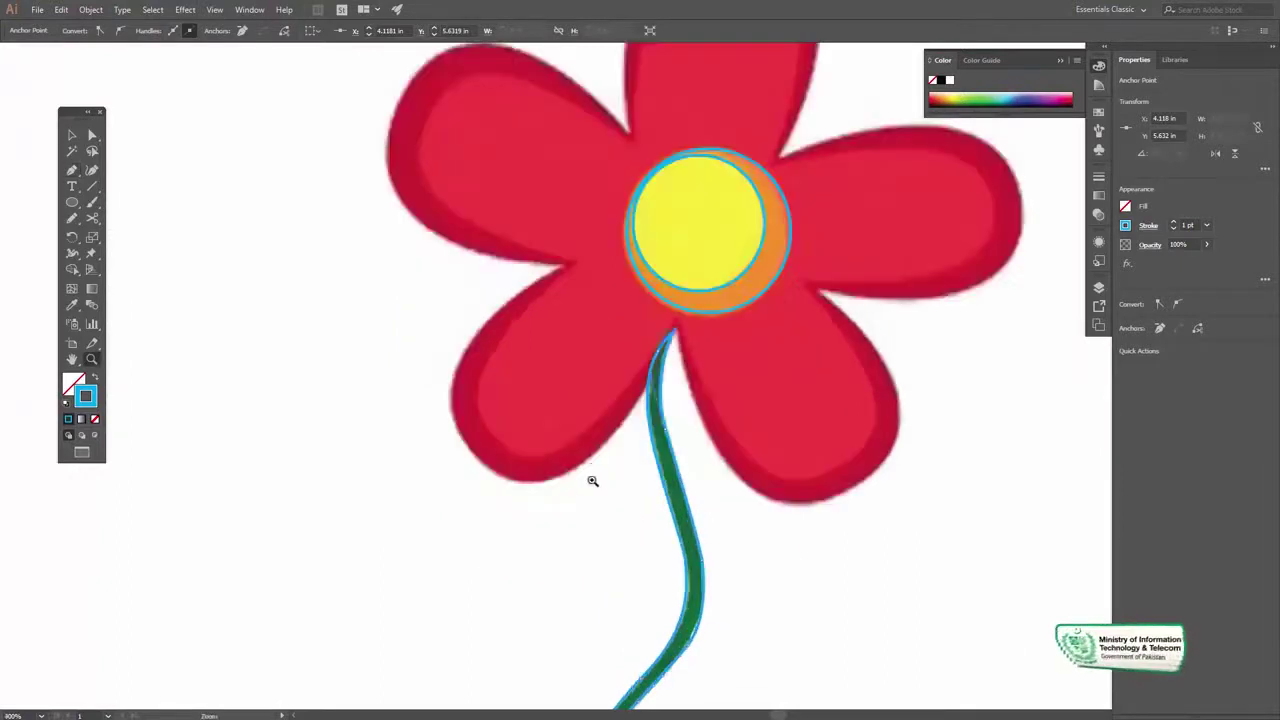
left_click(630, 347, "ctrl")
left_click_drag(634, 385, 590, 409)
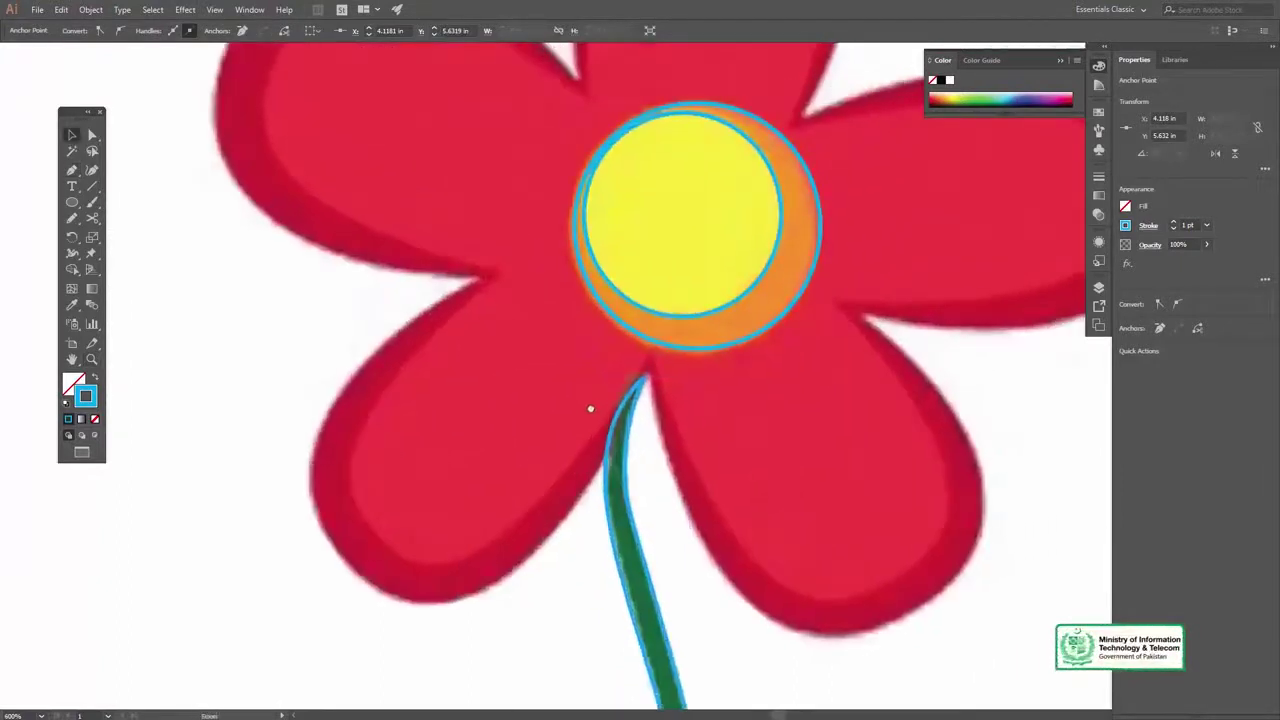
scroll(595, 367, "up", 4)
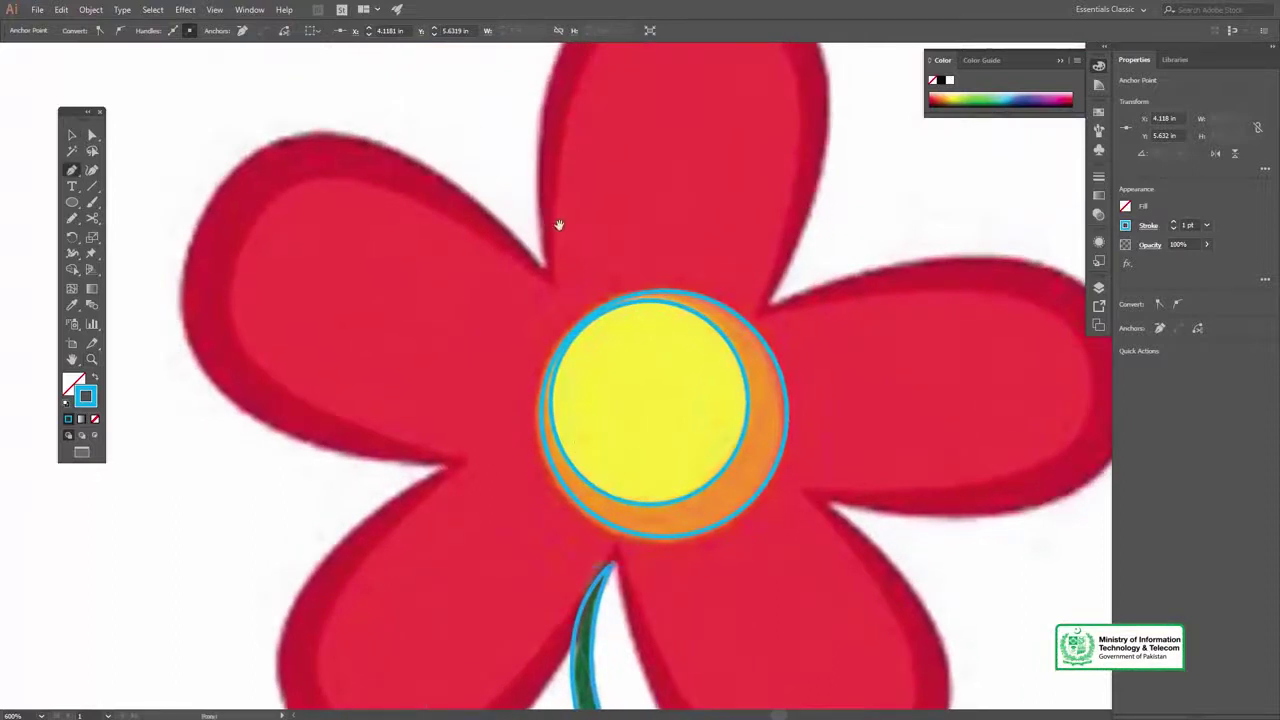
left_click_drag(559, 224, 534, 304)
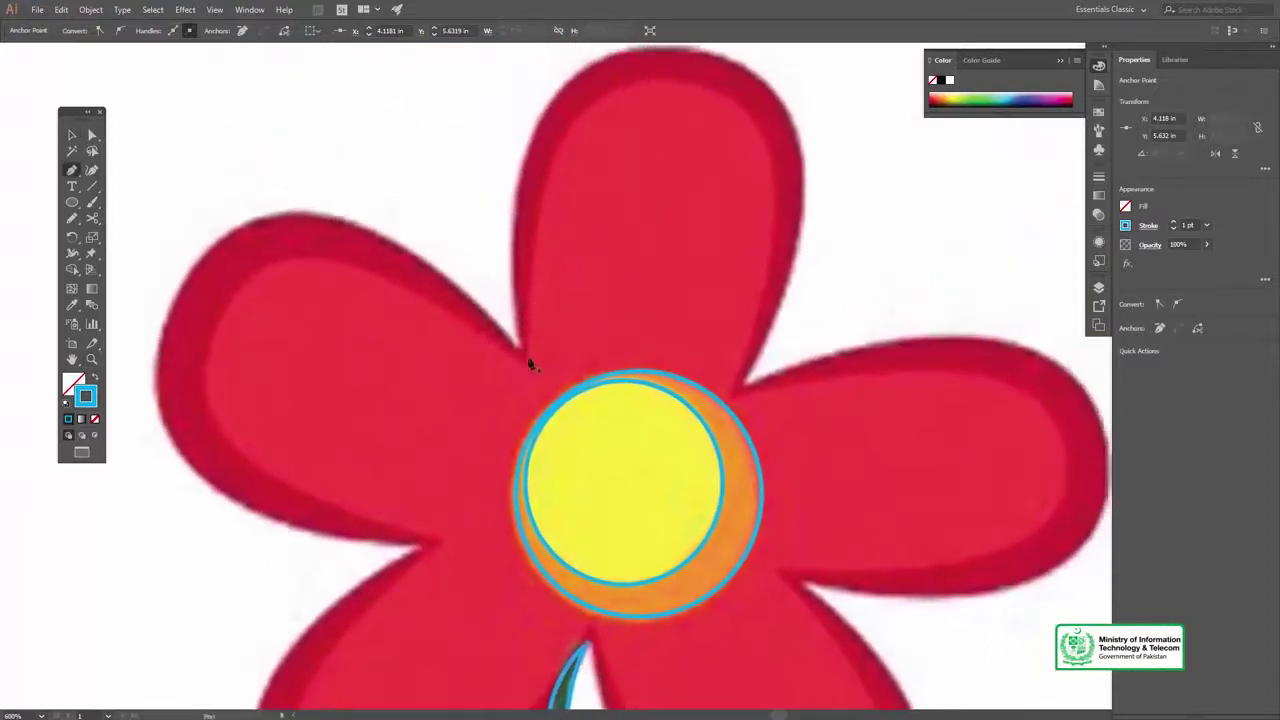
Trace the top petal's edge with Pen anchors, from its base over the tip and down.
left_click(529, 358)
left_click_drag(559, 151, 591, 113)
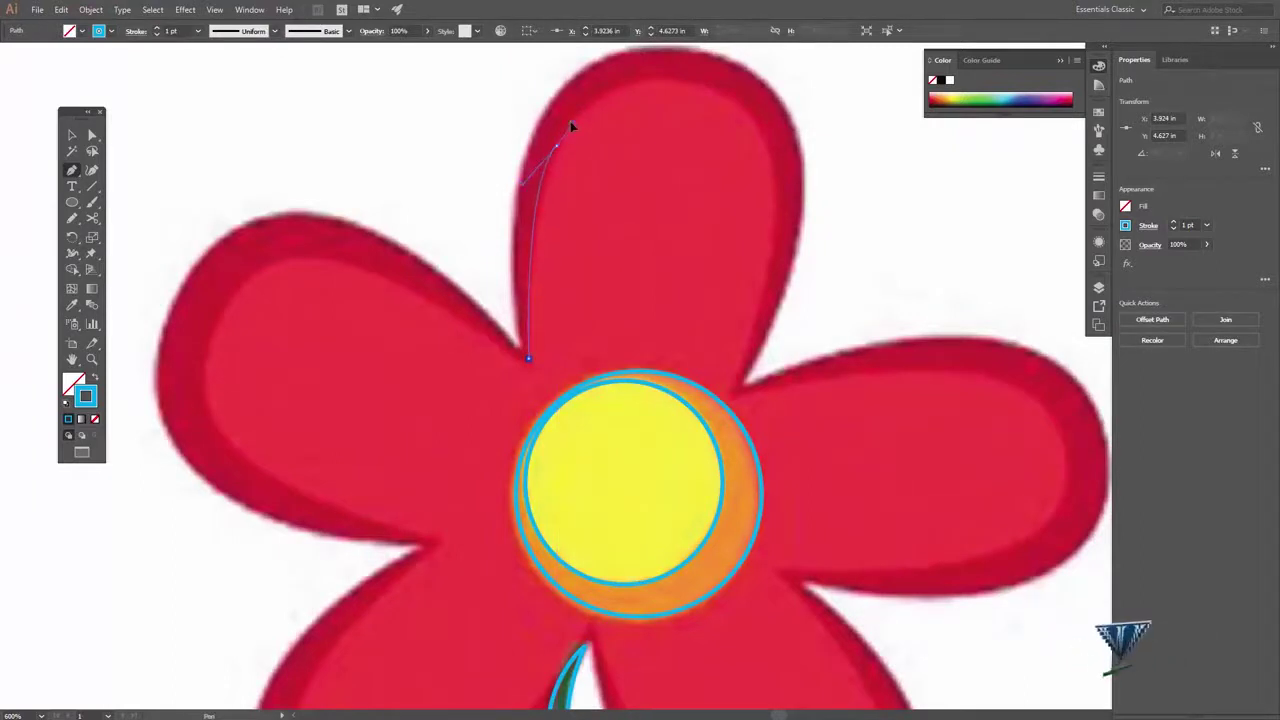
left_click(556, 148)
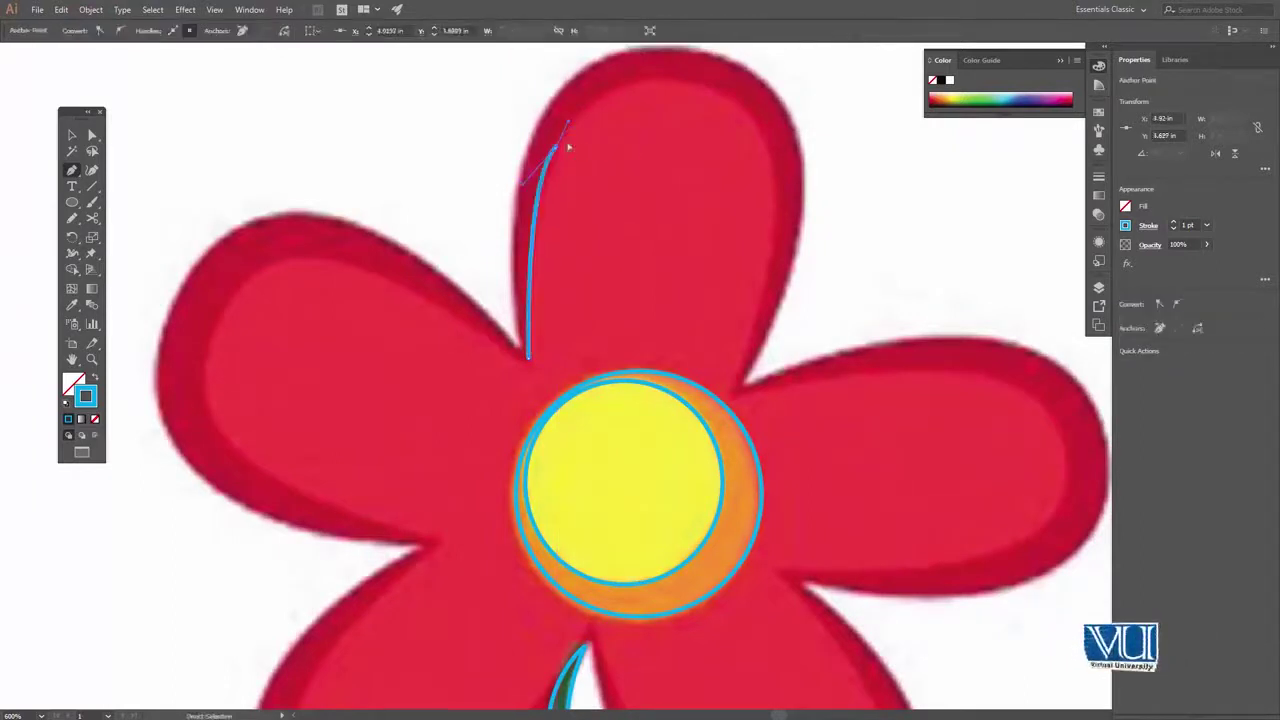
left_click(590, 94)
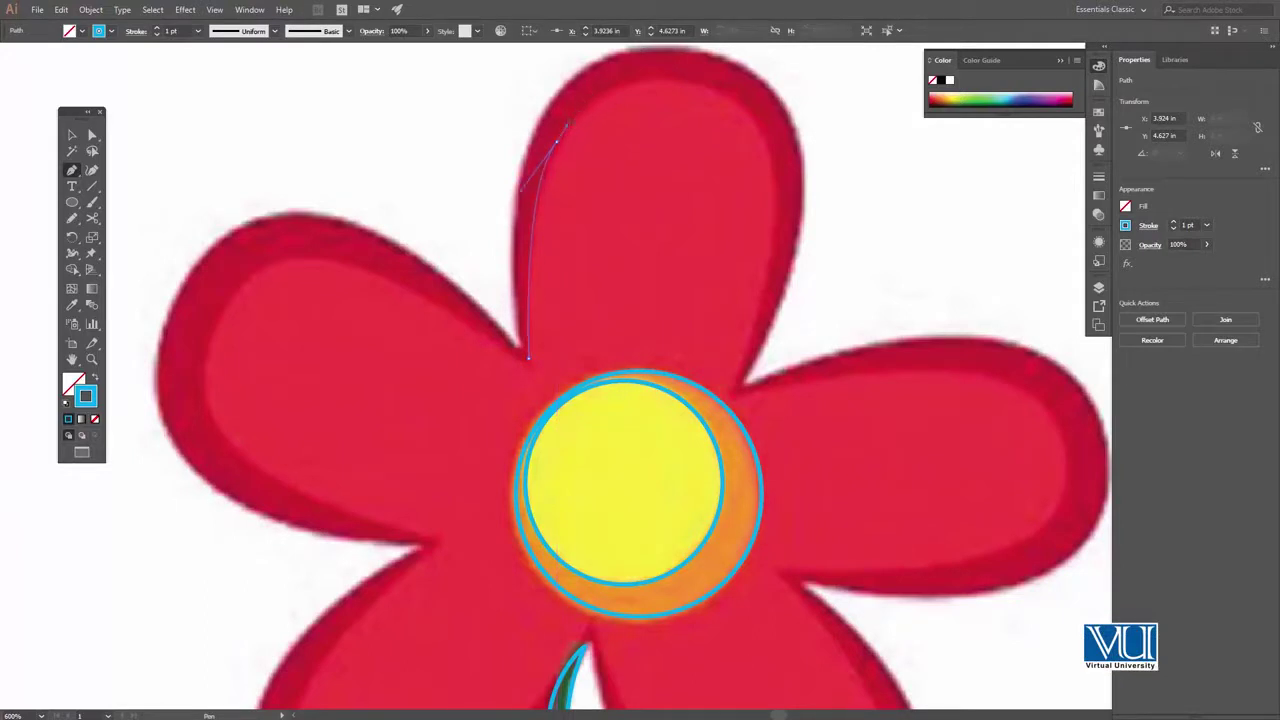
left_click(557, 141)
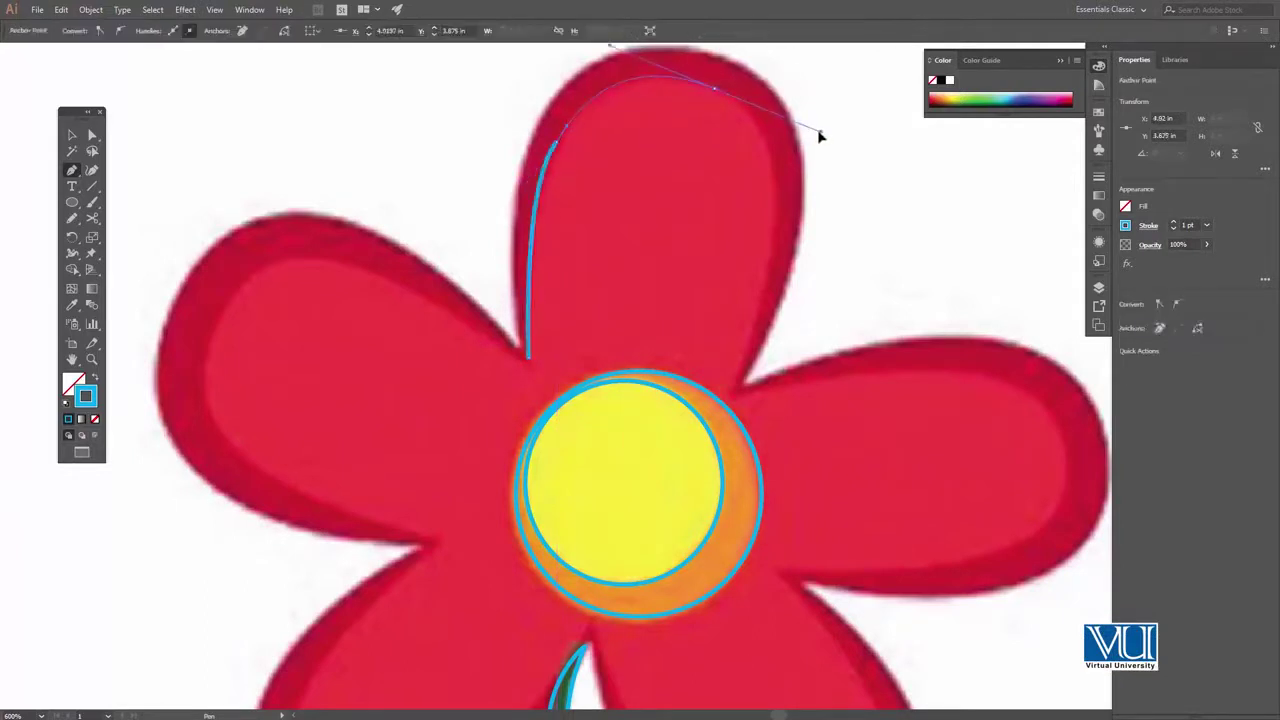
left_click(736, 97)
left_click_drag(786, 180, 751, 134)
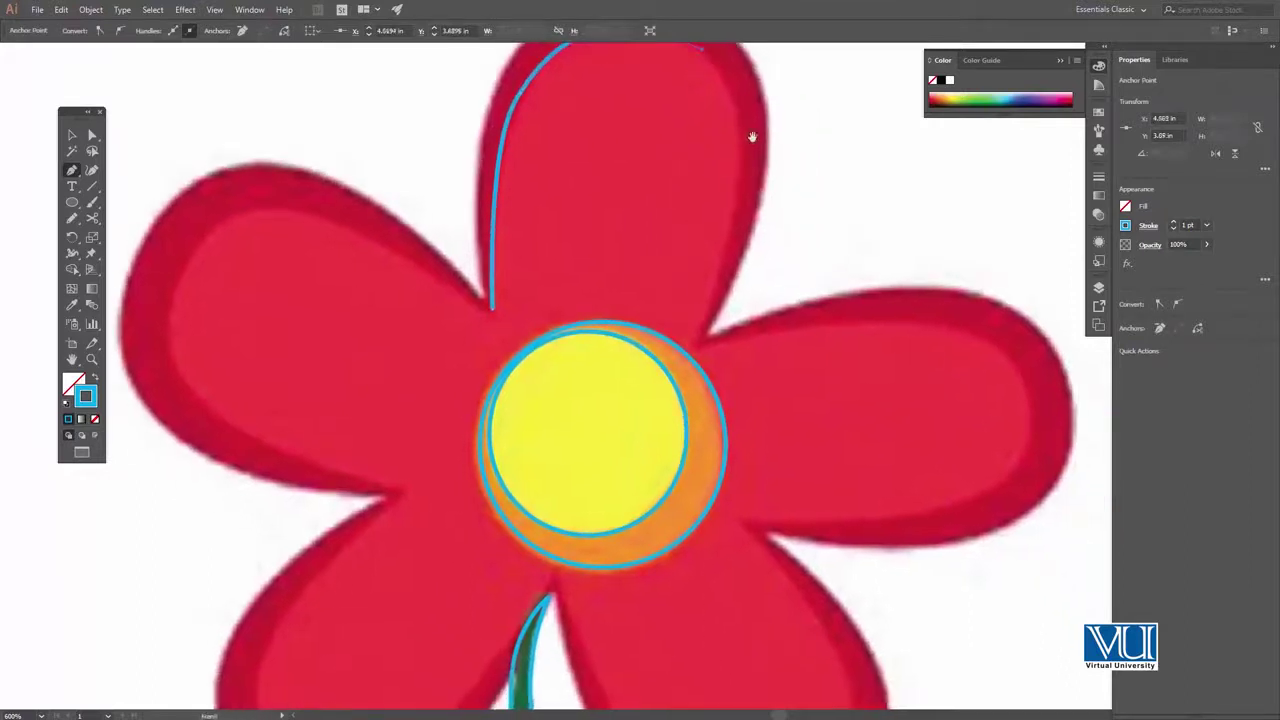
left_click(740, 199)
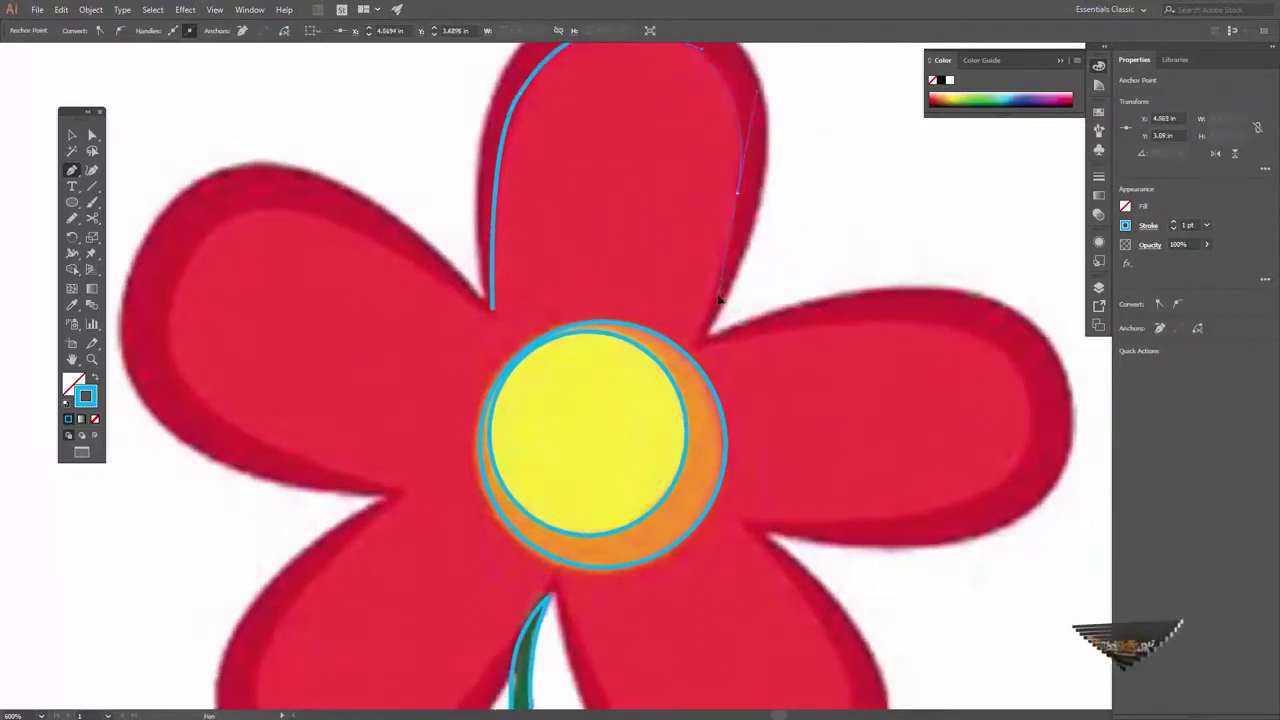
left_click(719, 289)
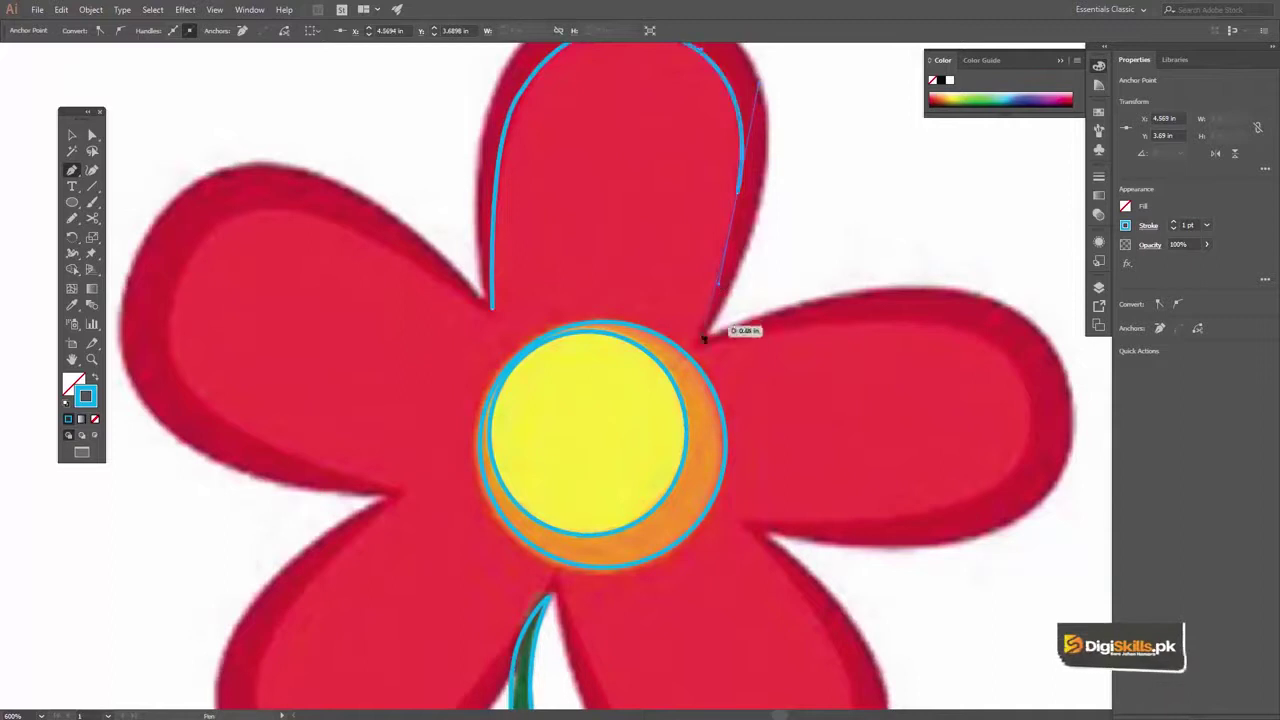
left_click(699, 349)
Curve the outline around the right petal's top edge, tip and underside.
left_click_drag(825, 343, 605, 233)
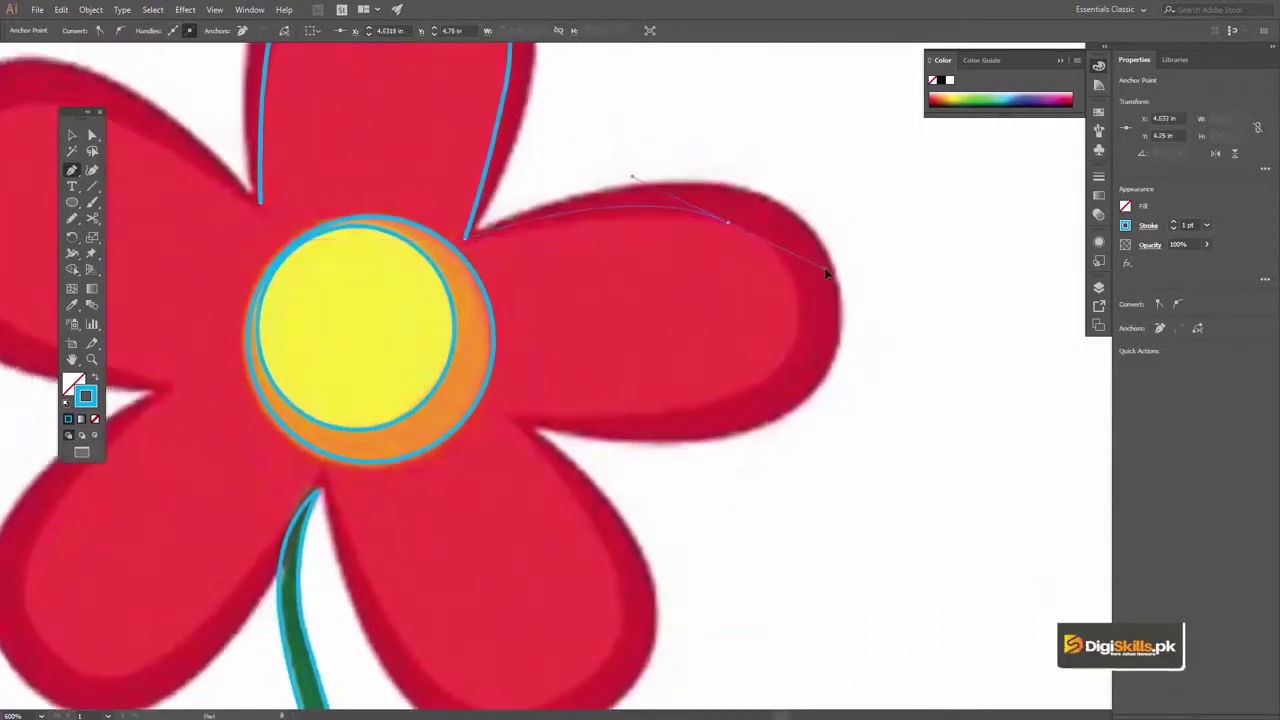
left_click_drag(770, 250, 767, 244)
mouse_move(786, 372)
left_mouse_down()
mouse_move(755, 475)
mouse_move(741, 468)
left_mouse_up()
left_click(781, 369)
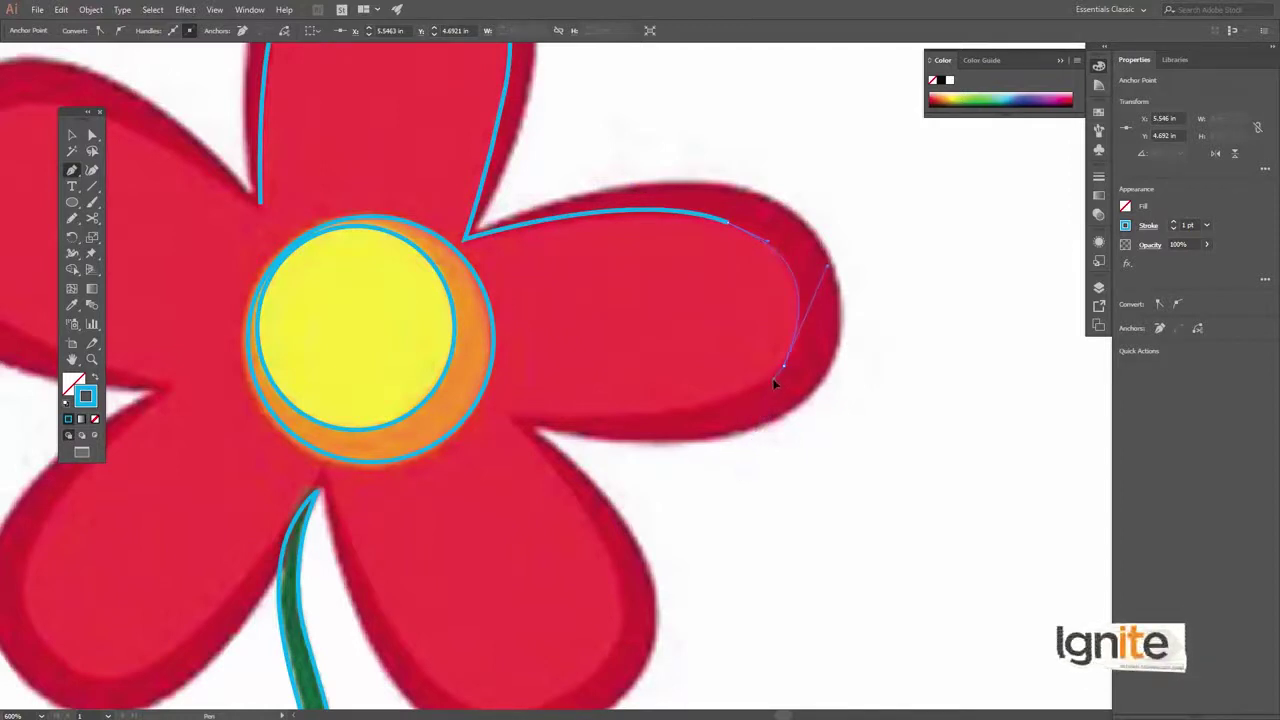
left_click_drag(706, 354, 907, 217)
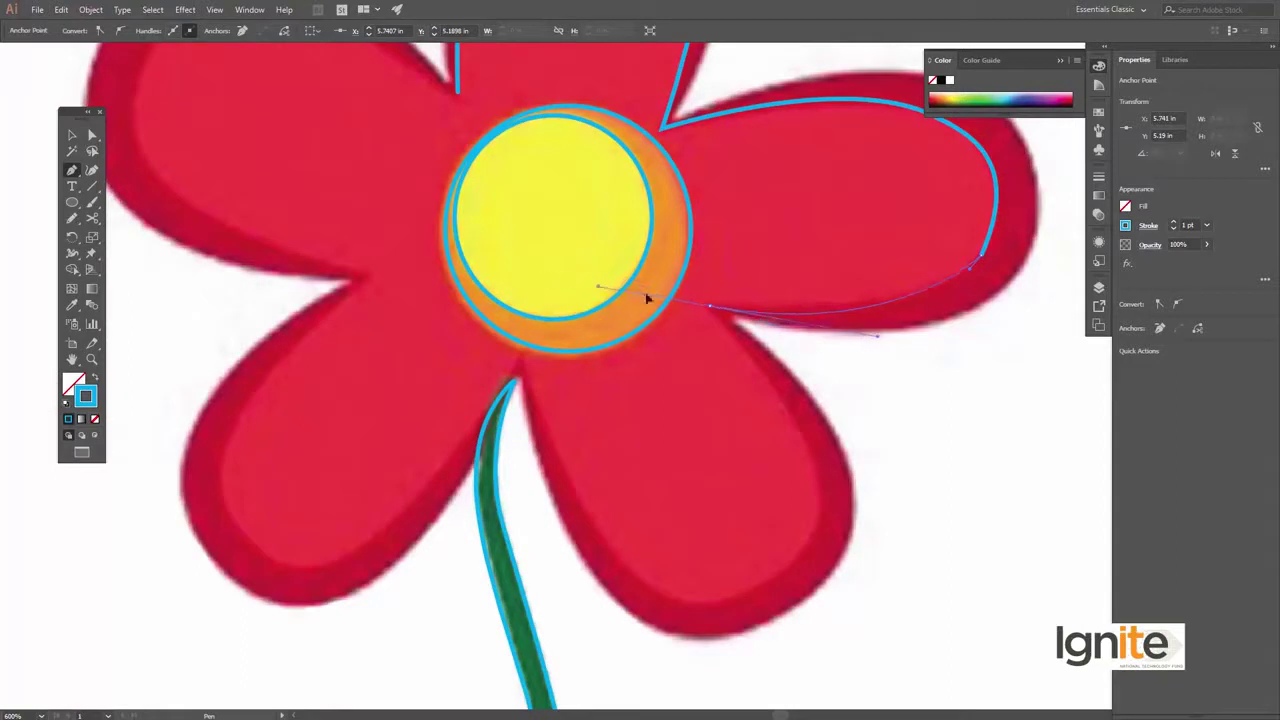
left_click_drag(749, 358, 752, 390)
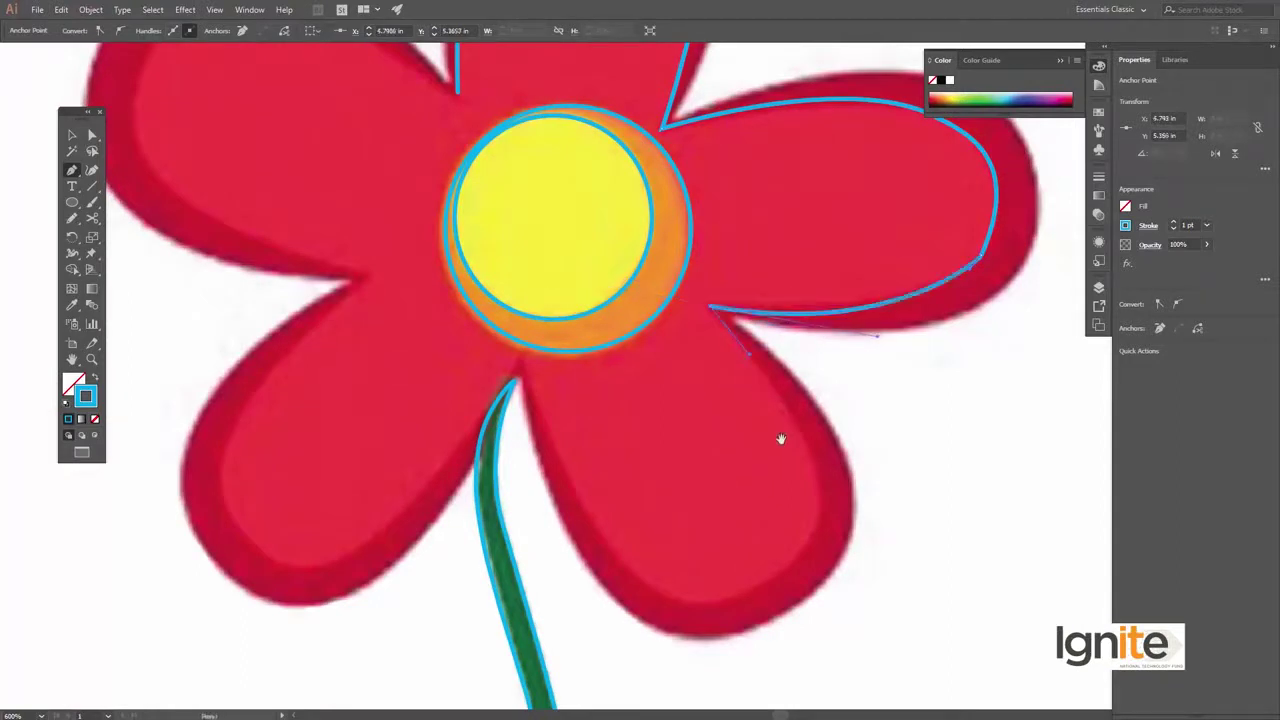
left_click_drag(781, 438, 687, 397)
left_click_drag(727, 445, 720, 478)
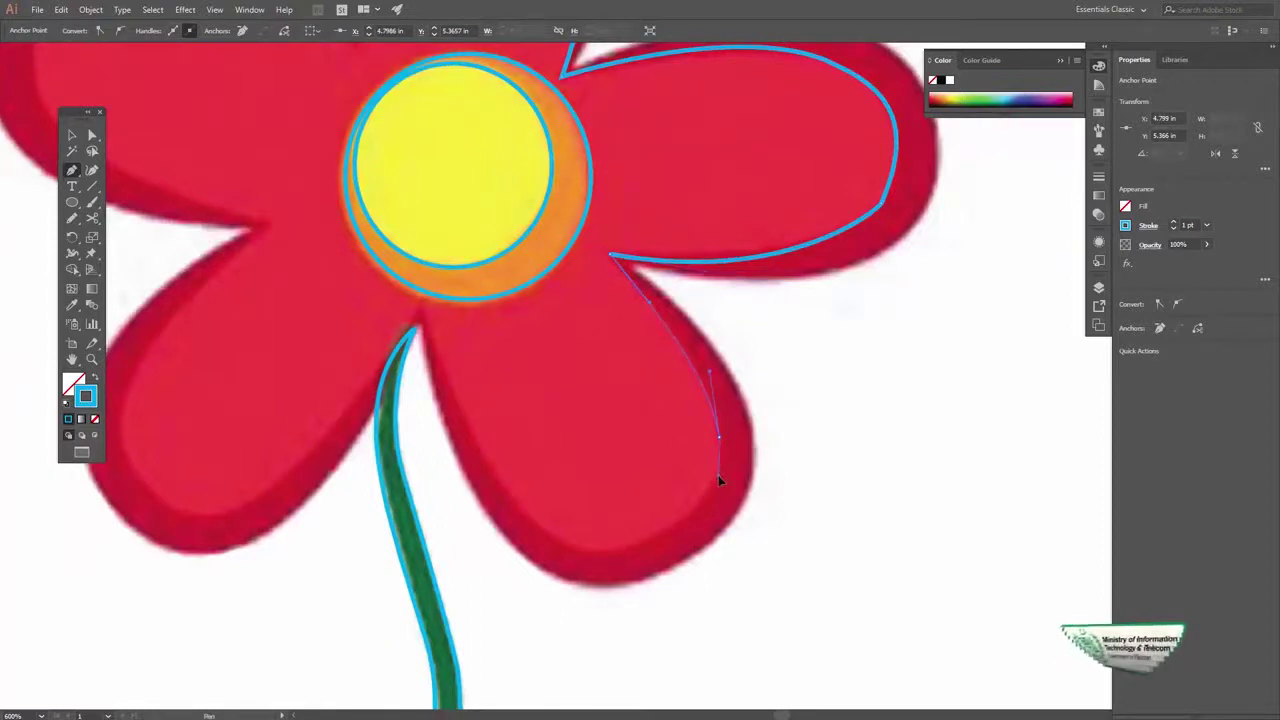
Trace around the lower-right petal's end and partly along the lower-left petal.
left_click(598, 565)
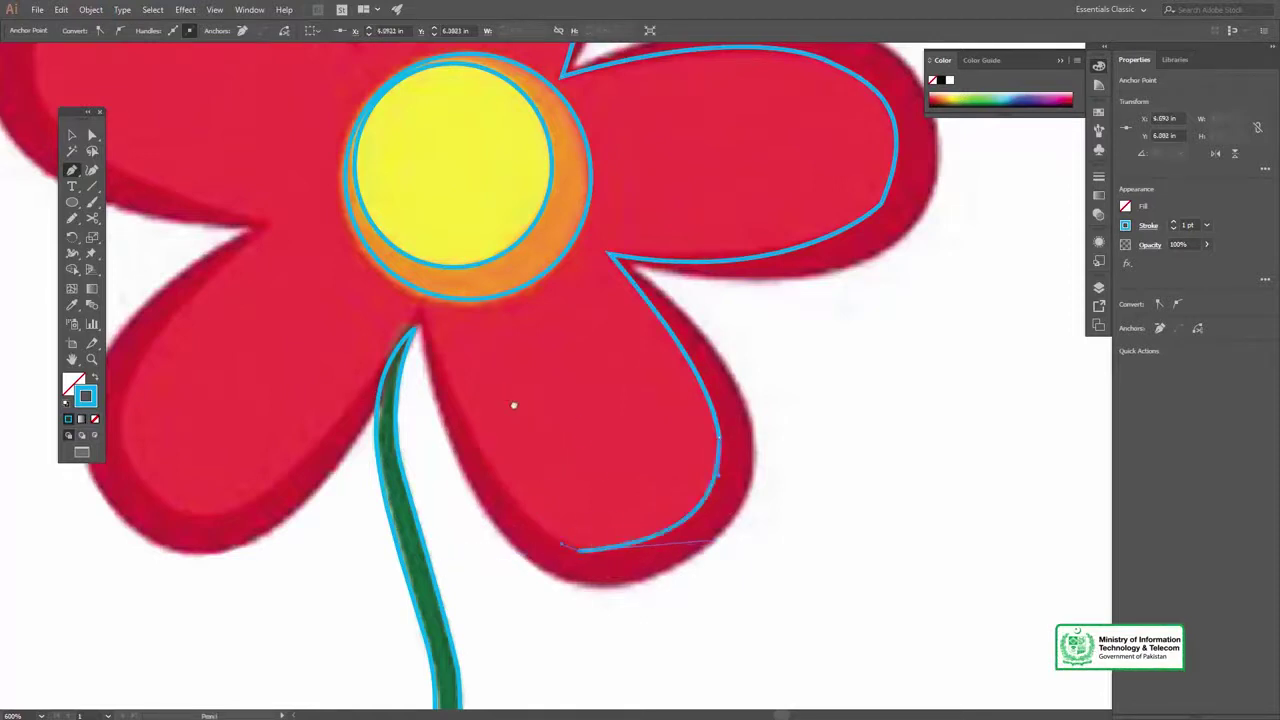
left_click_drag(513, 405, 600, 495)
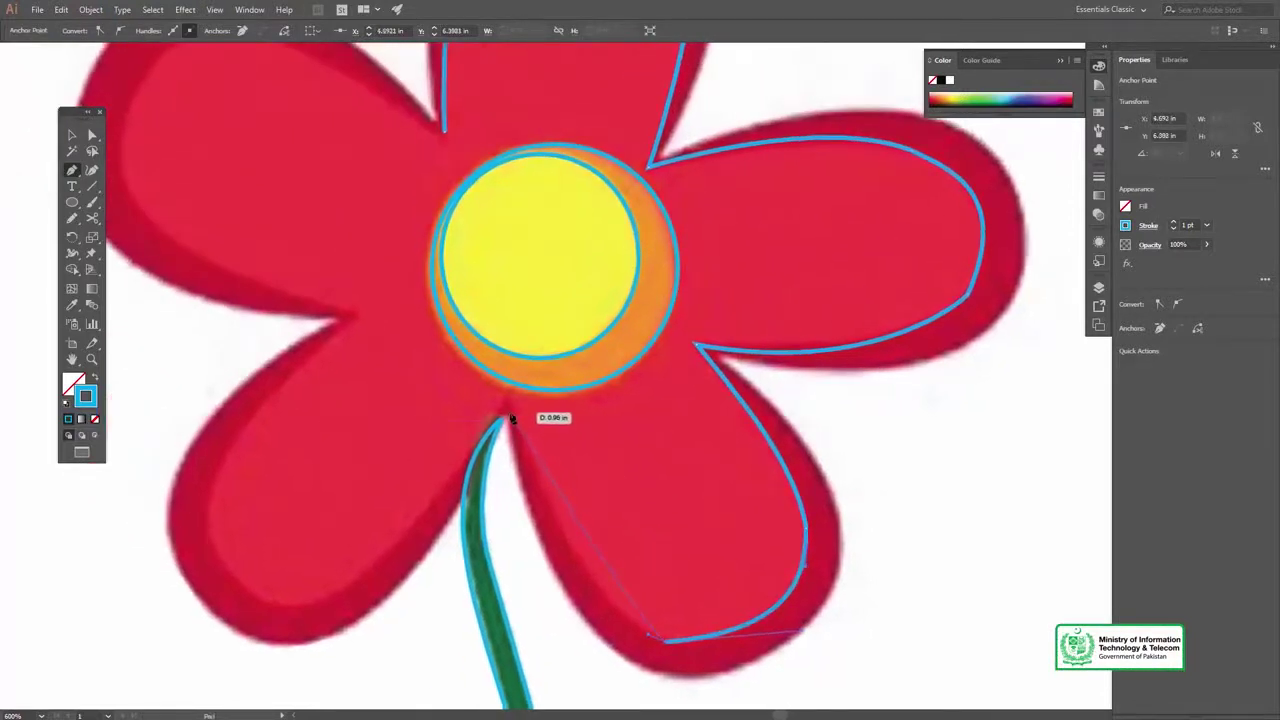
left_click_drag(503, 282, 449, 242)
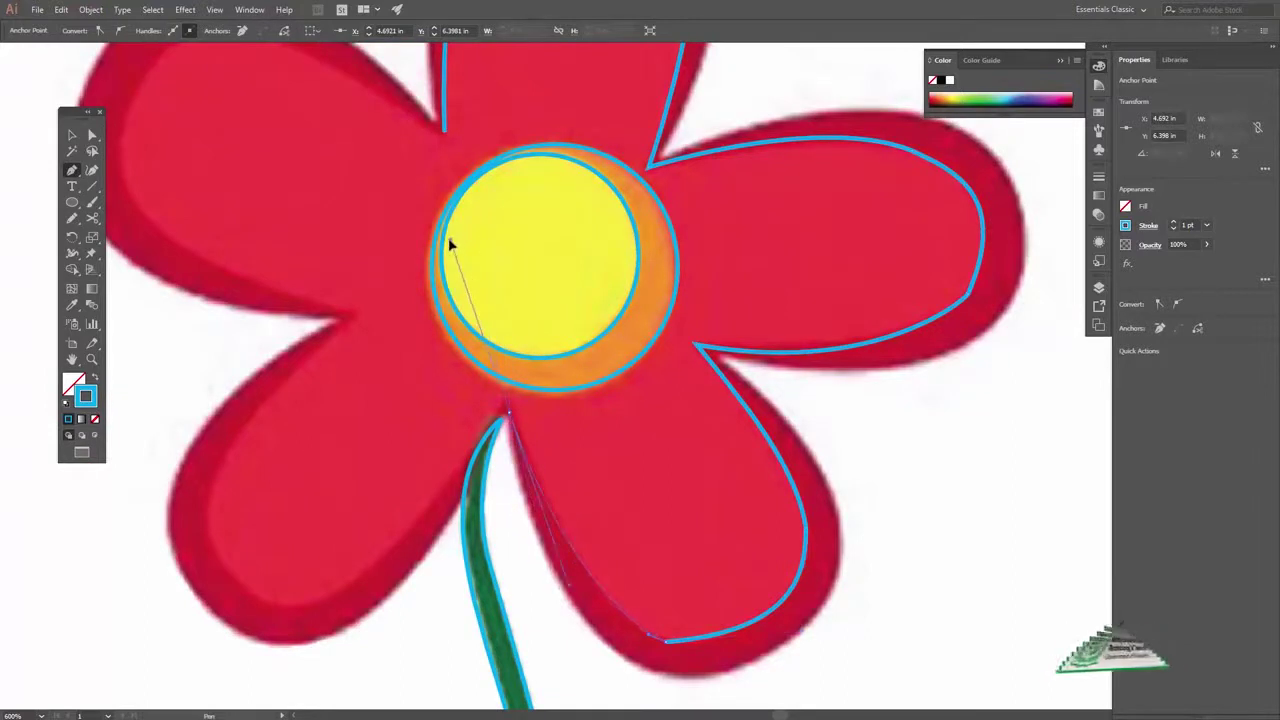
left_click(509, 405)
left_click_drag(508, 403, 452, 492)
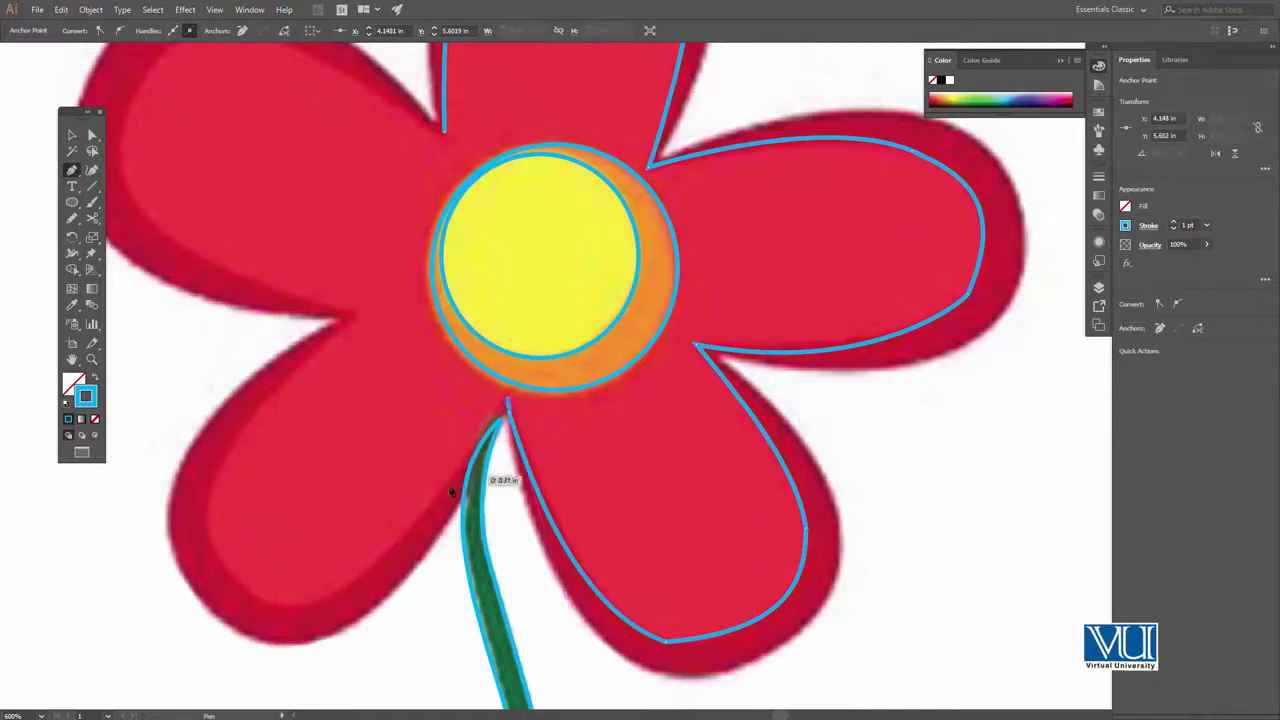
left_click(390, 550)
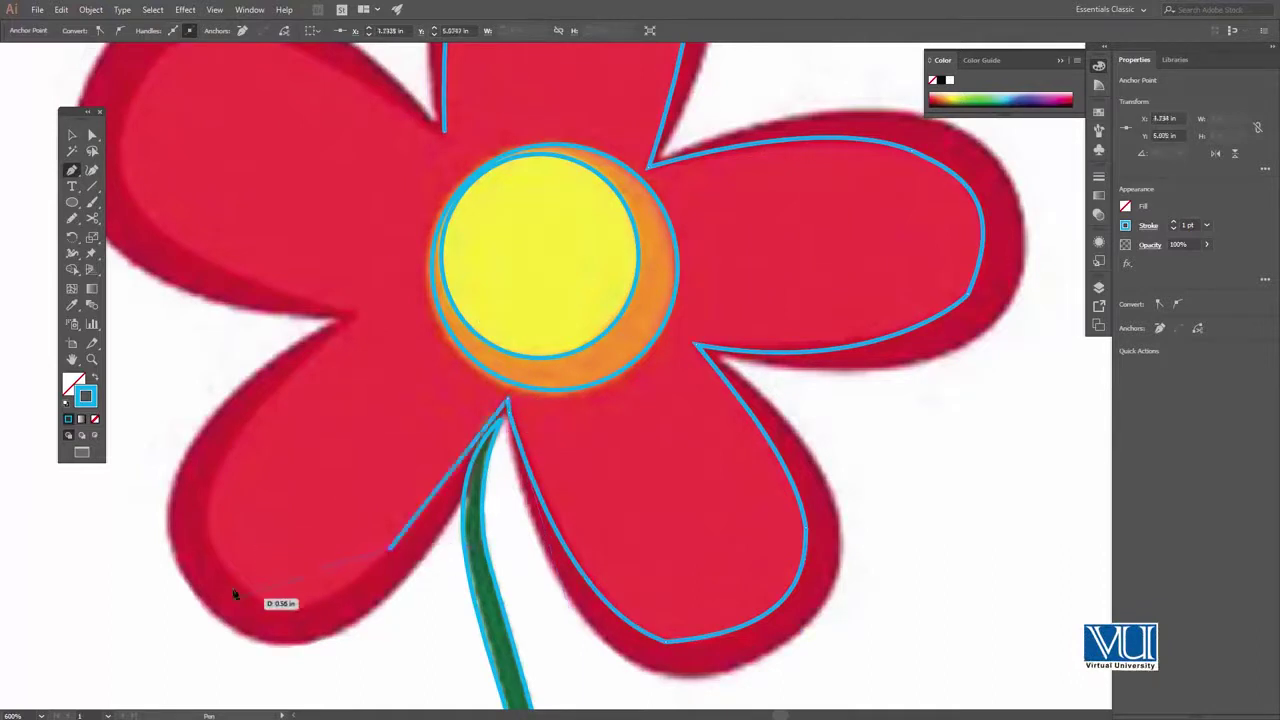
left_click_drag(211, 552, 211, 550)
left_click_drag(303, 360, 354, 322)
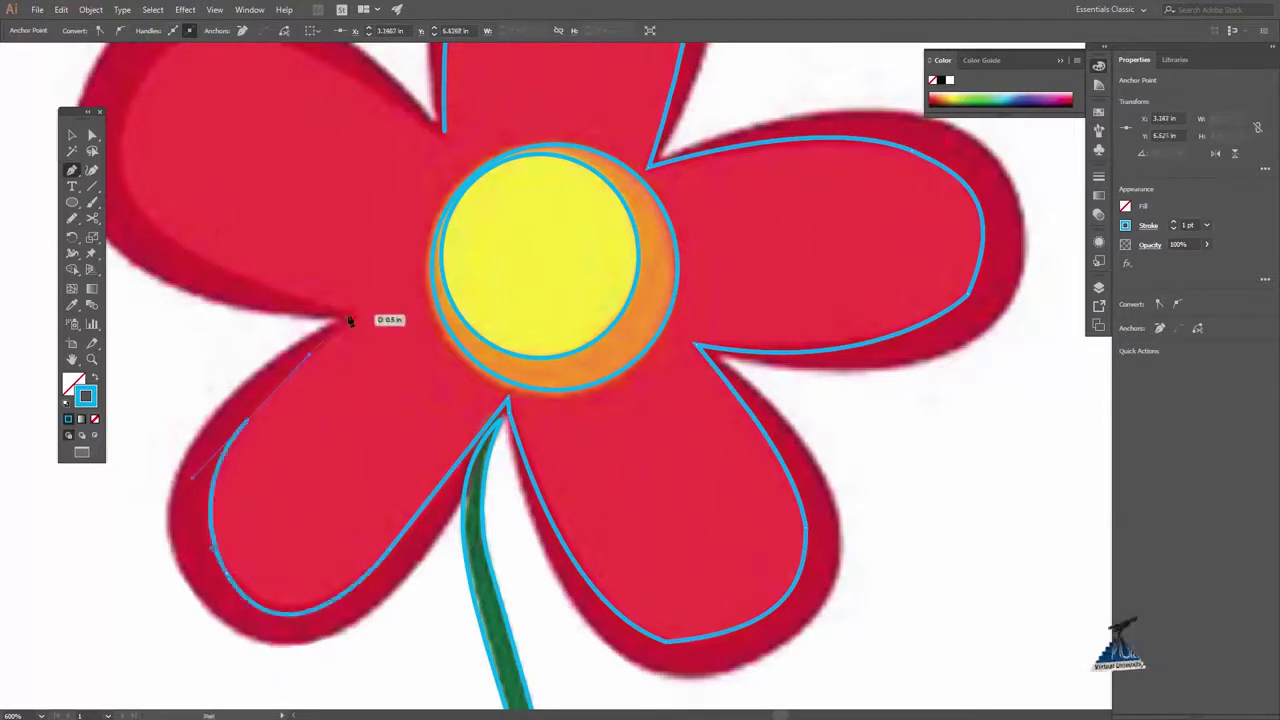
Curve around the upper-left petal, close the path at the top petal's base, and refine the corner.
left_click_drag(131, 220, 331, 434)
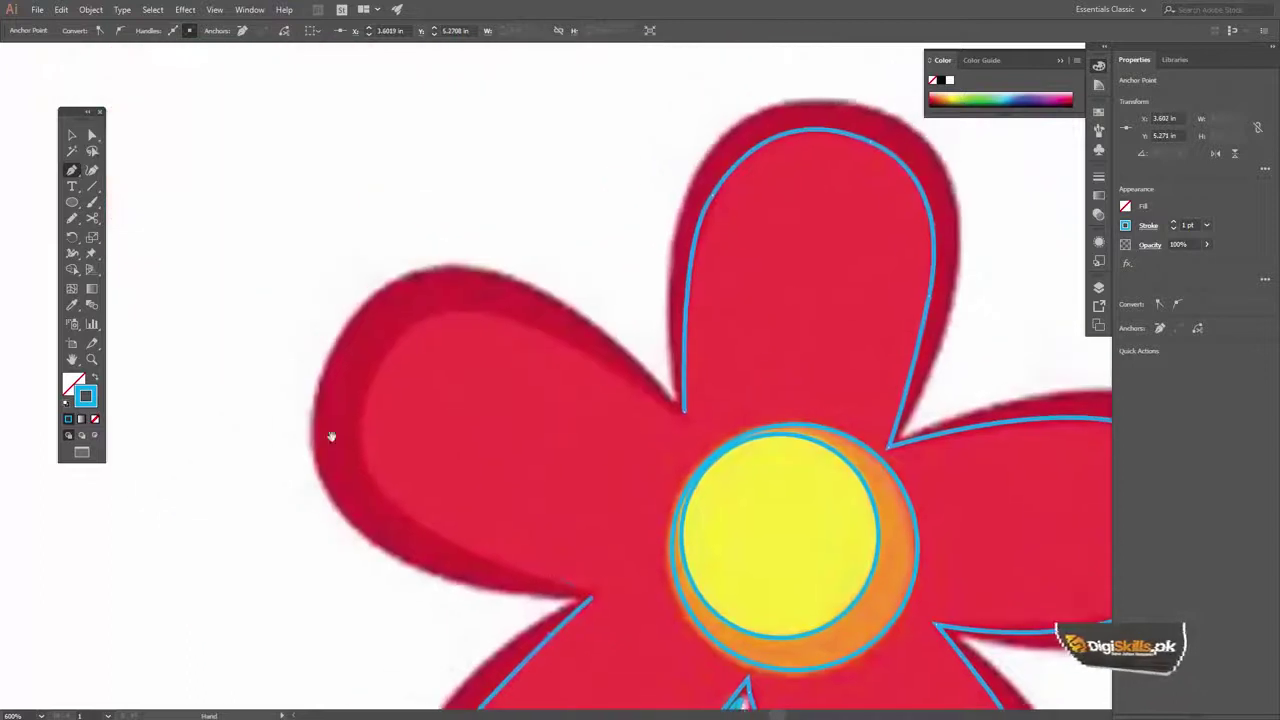
left_click_drag(368, 381, 344, 360)
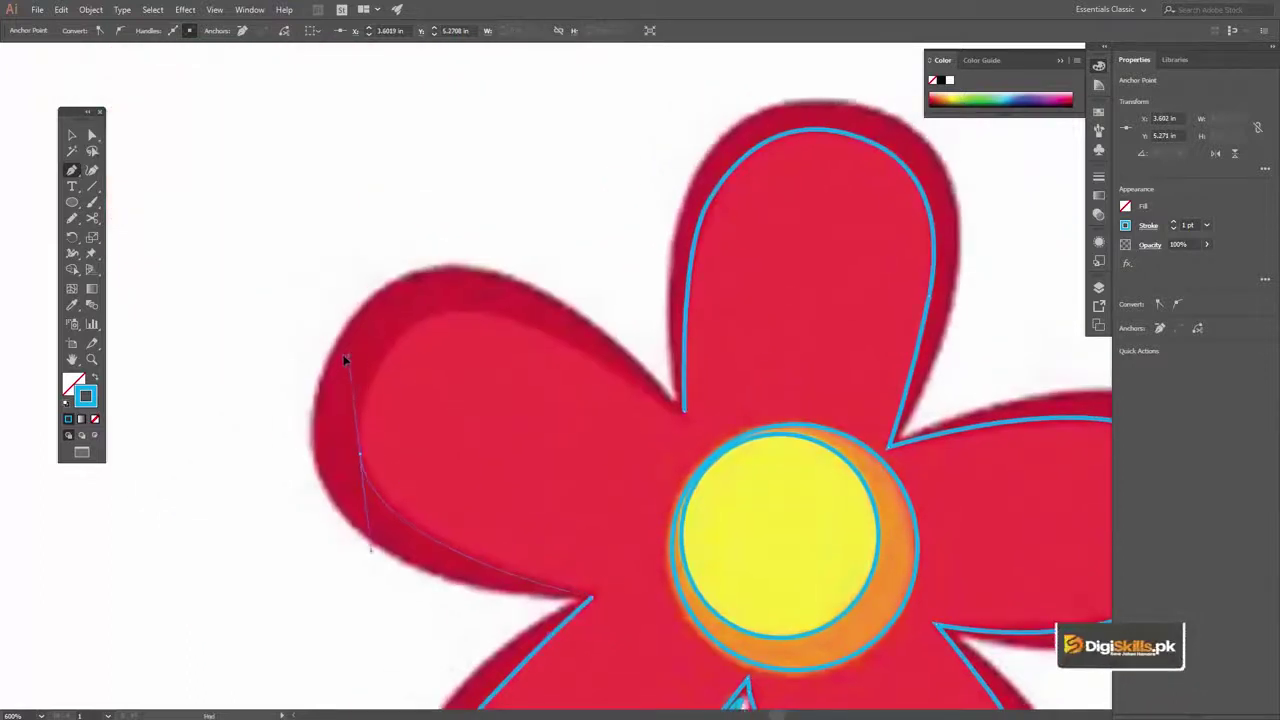
left_click_drag(358, 410, 355, 406)
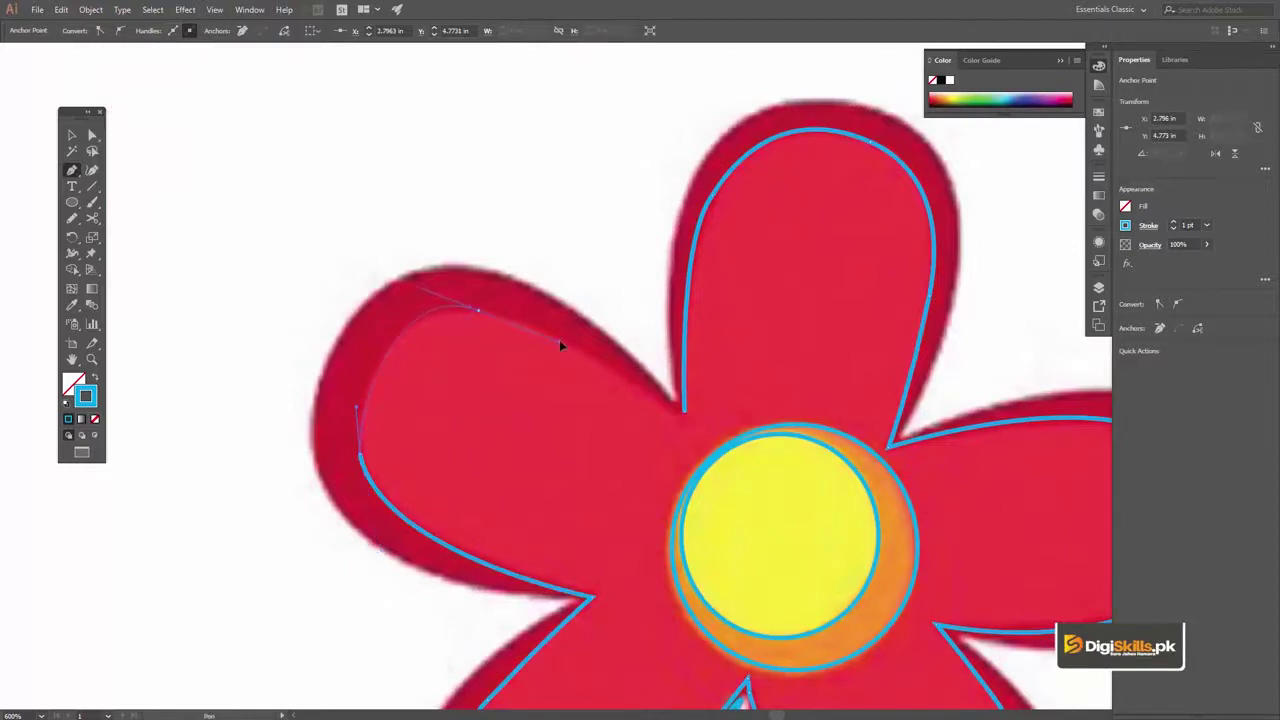
left_click_drag(581, 334, 520, 326)
left_click(685, 412)
key("v")
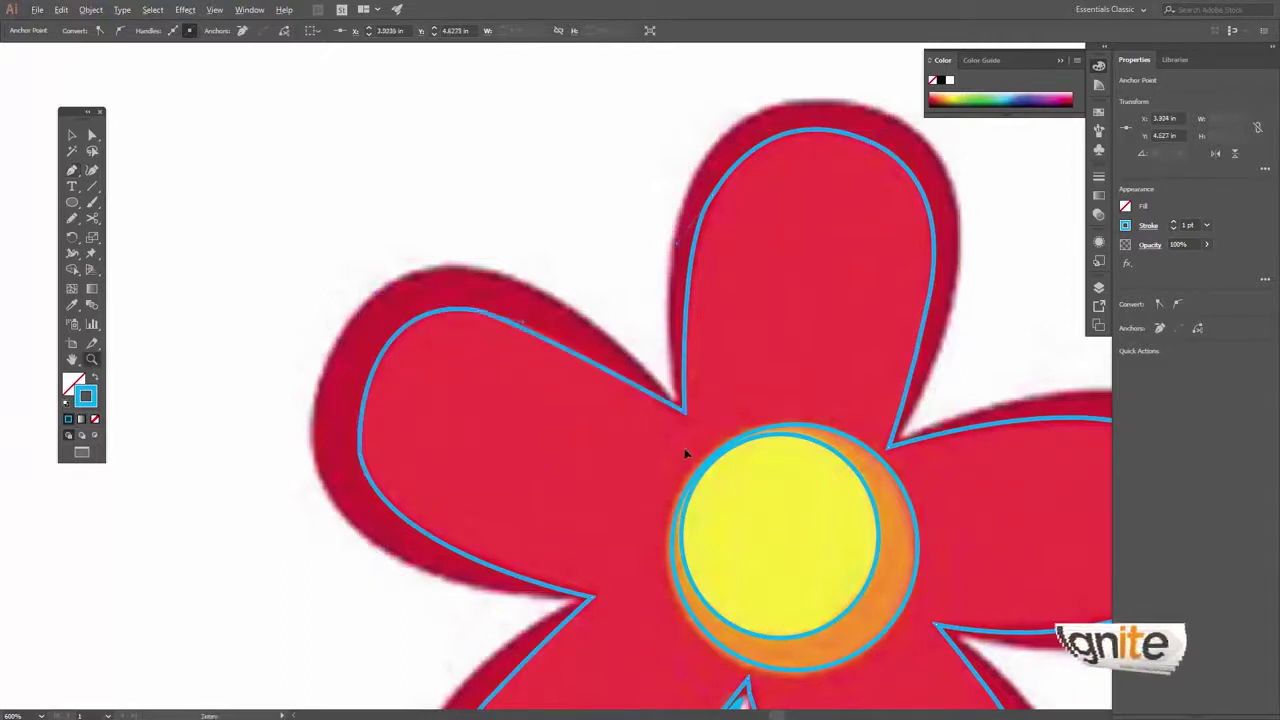
key("z")
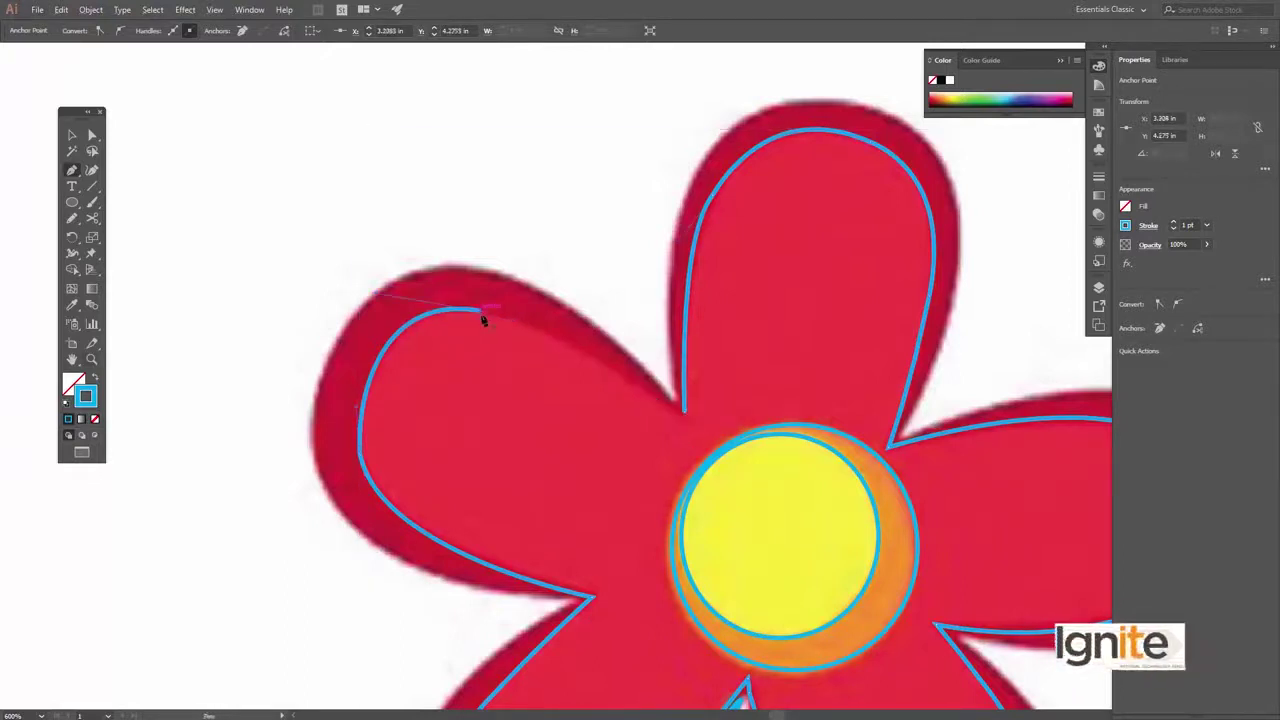
left_click_drag(686, 421, 657, 405)
left_click_drag(663, 407, 686, 421)
Reframe on the flower head and resume the outline with a handle from the top petal's anchor.
key("z")
left_click(663, 414, "alt")
left_click(656, 413, "alt")
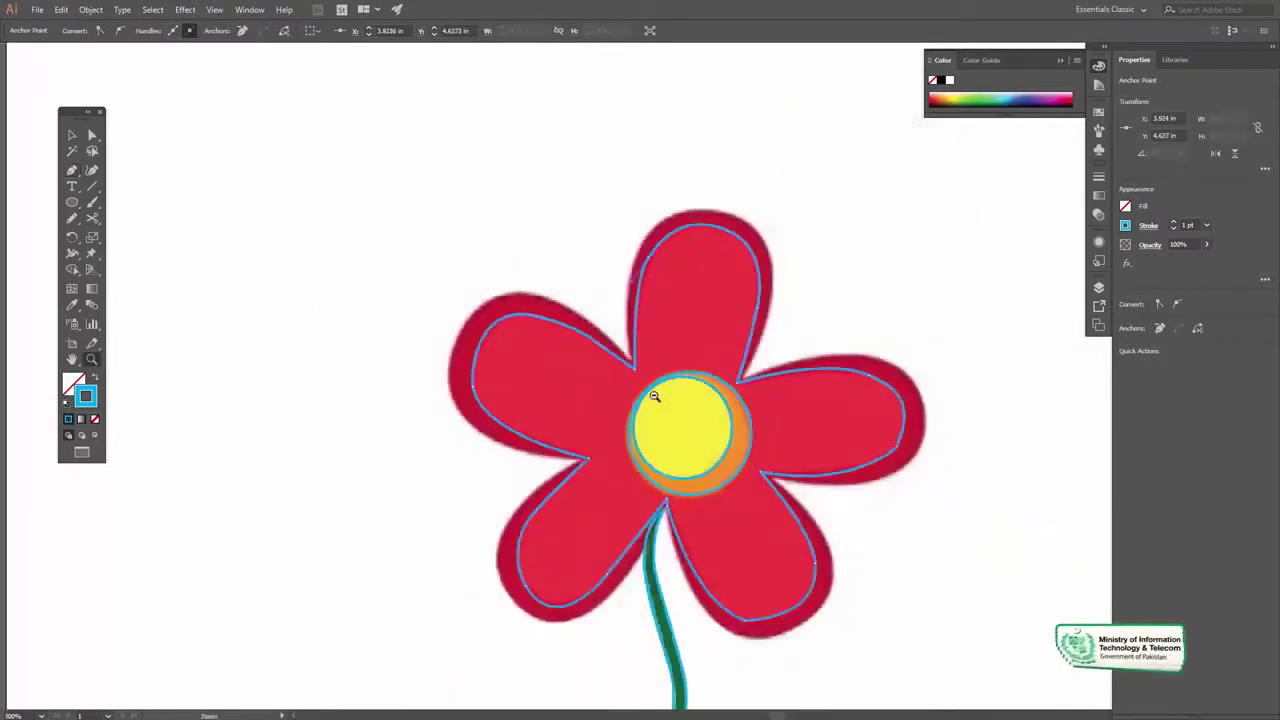
left_click(655, 398, "alt")
left_click(682, 332)
left_click(622, 398)
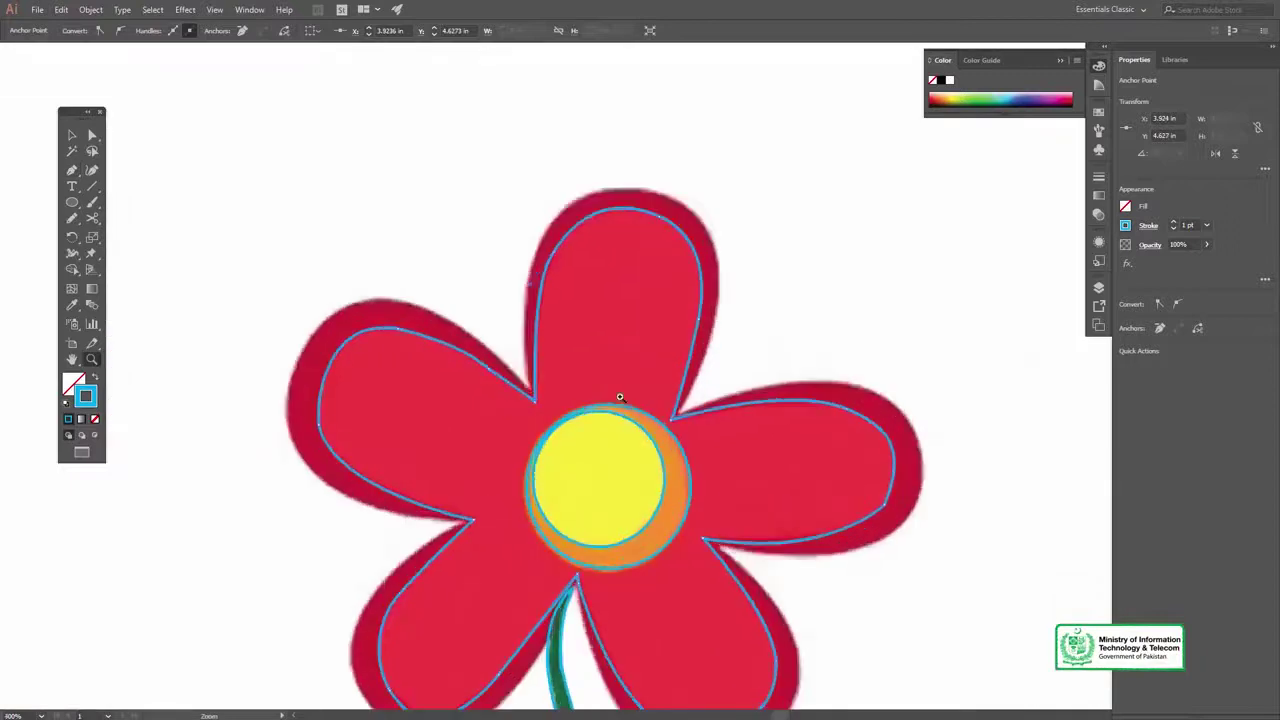
key("p")
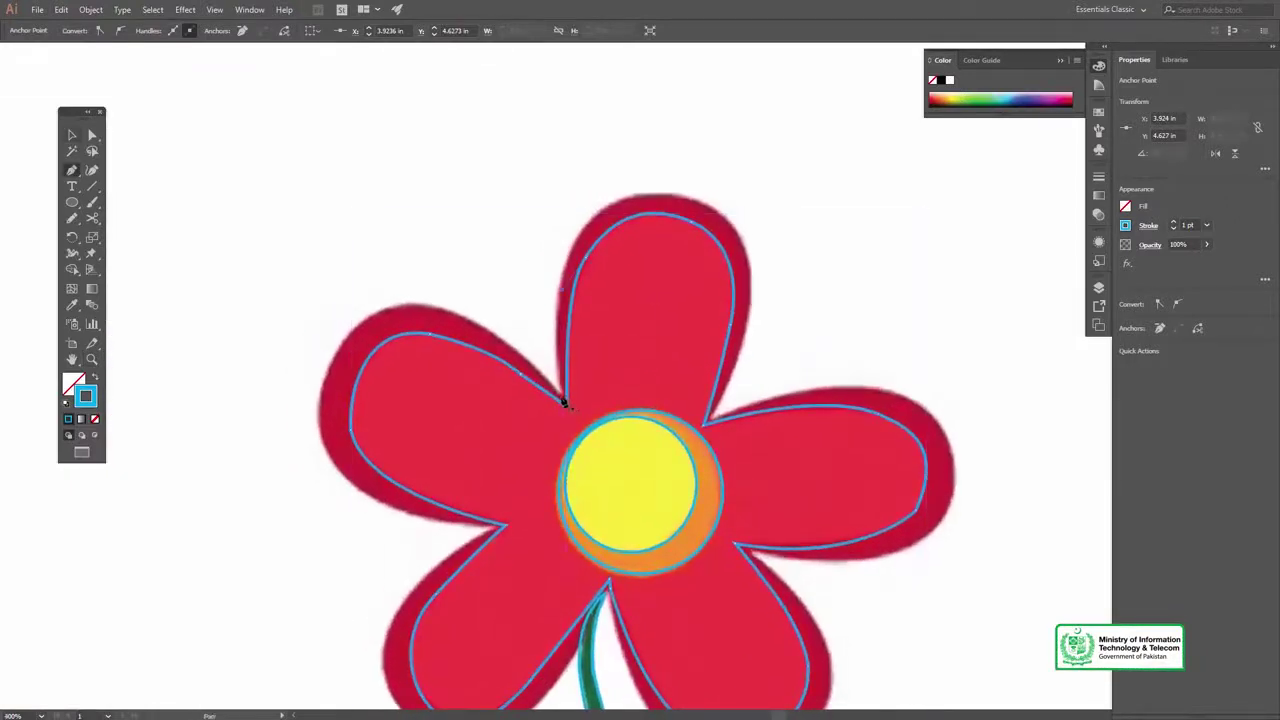
left_click(565, 403)
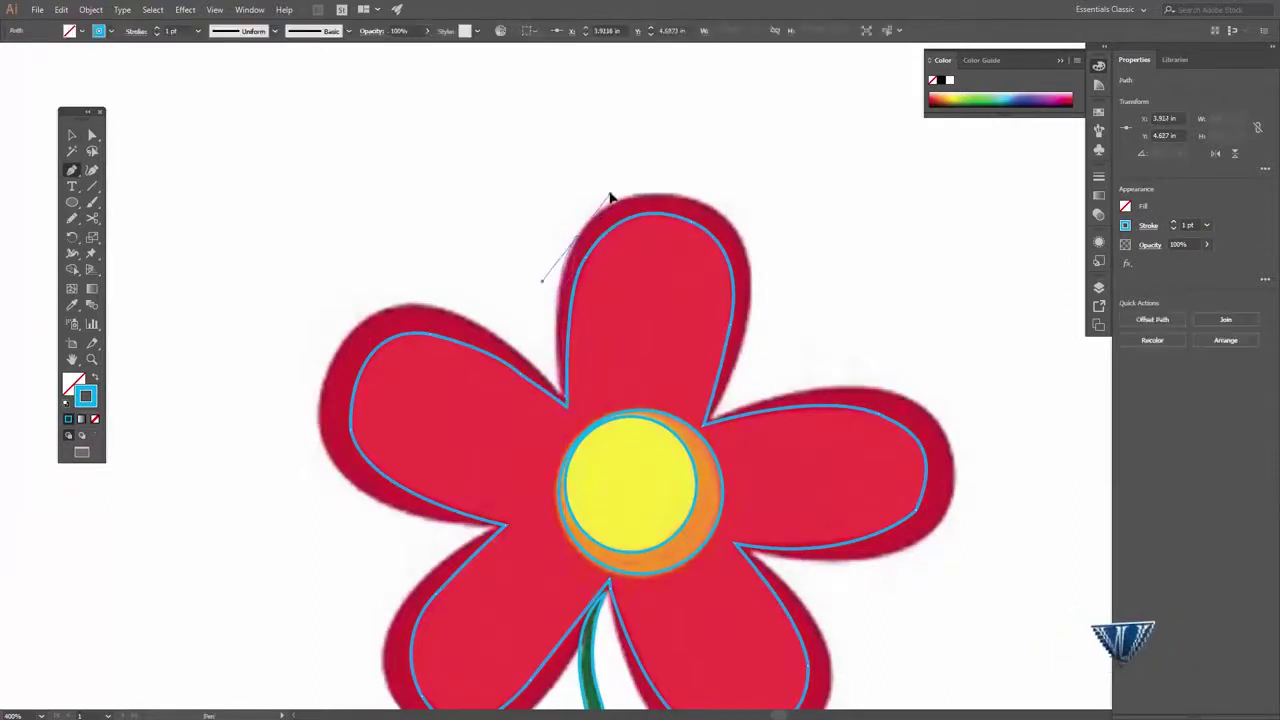
left_click_drag(543, 280, 731, 223)
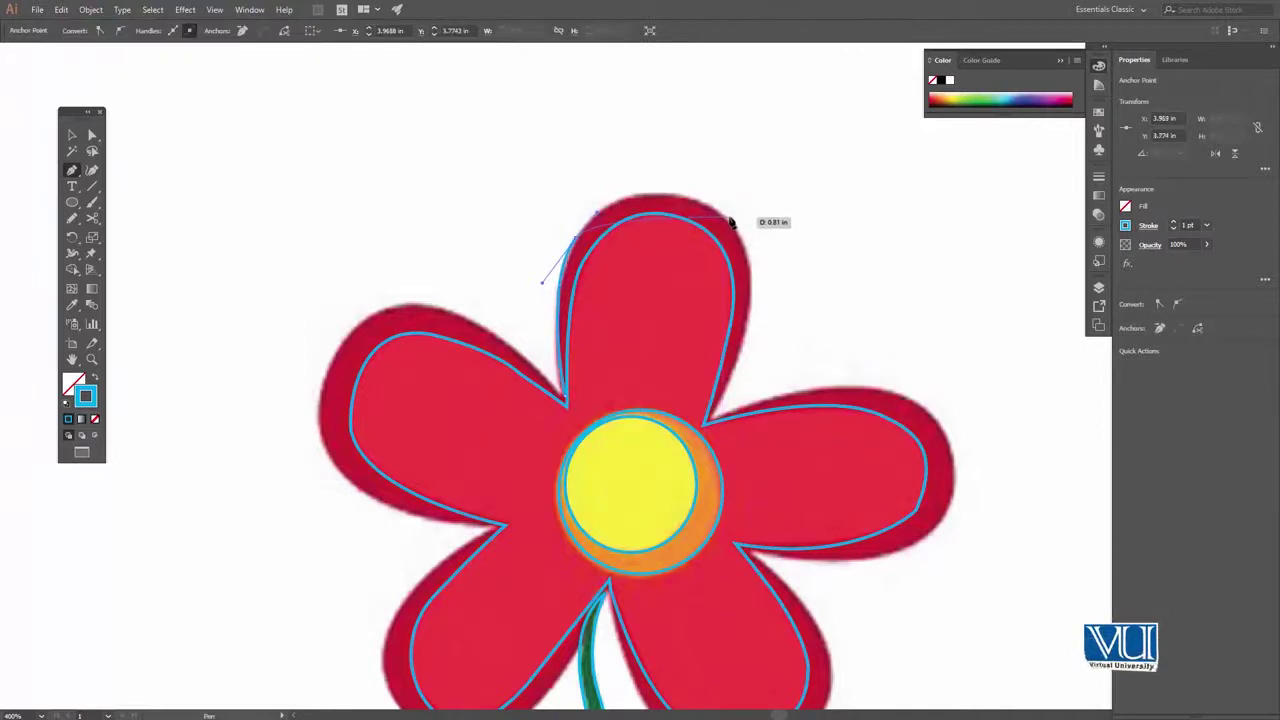
Curve the outline over the top petal's tip and along the right petal toward the lower petal.
left_click_drag(810, 292, 715, 418)
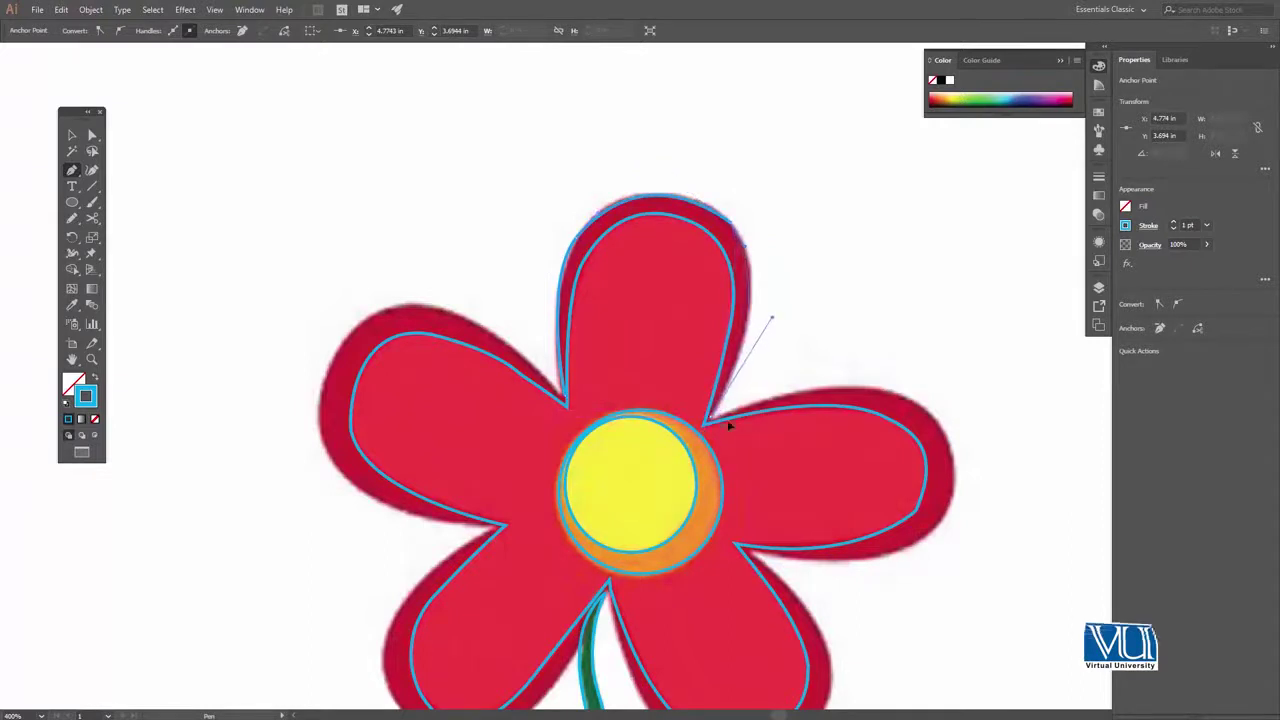
mouse_move(810, 326)
left_mouse_down()
mouse_move(869, 405)
mouse_move(830, 362)
left_mouse_up()
mouse_move(808, 471)
left_mouse_down()
mouse_move(714, 480)
mouse_move(663, 468)
left_mouse_up()
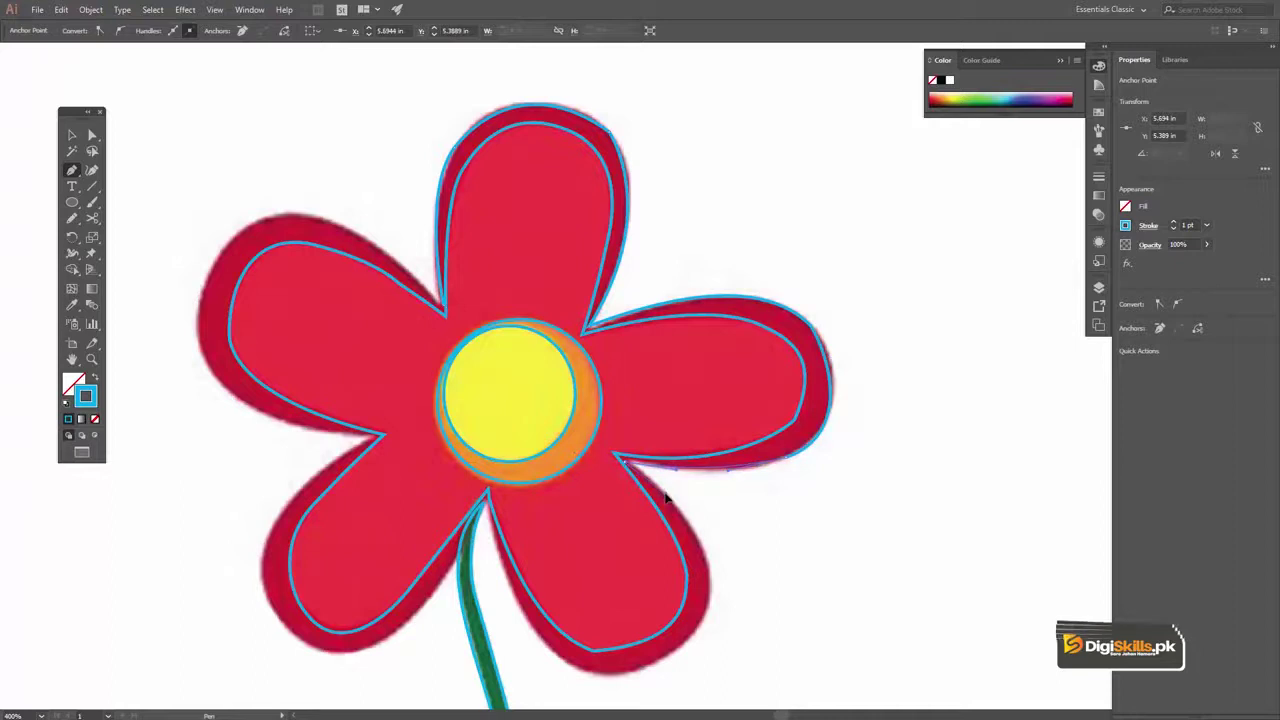
scroll(694, 523, "down", 5)
Place a corner anchor at the stem-top notch and fine-tune its outgoing curve.
mouse_move(694, 537)
left_mouse_down()
mouse_move(752, 413)
mouse_move(704, 488)
mouse_move(621, 447)
left_mouse_up()
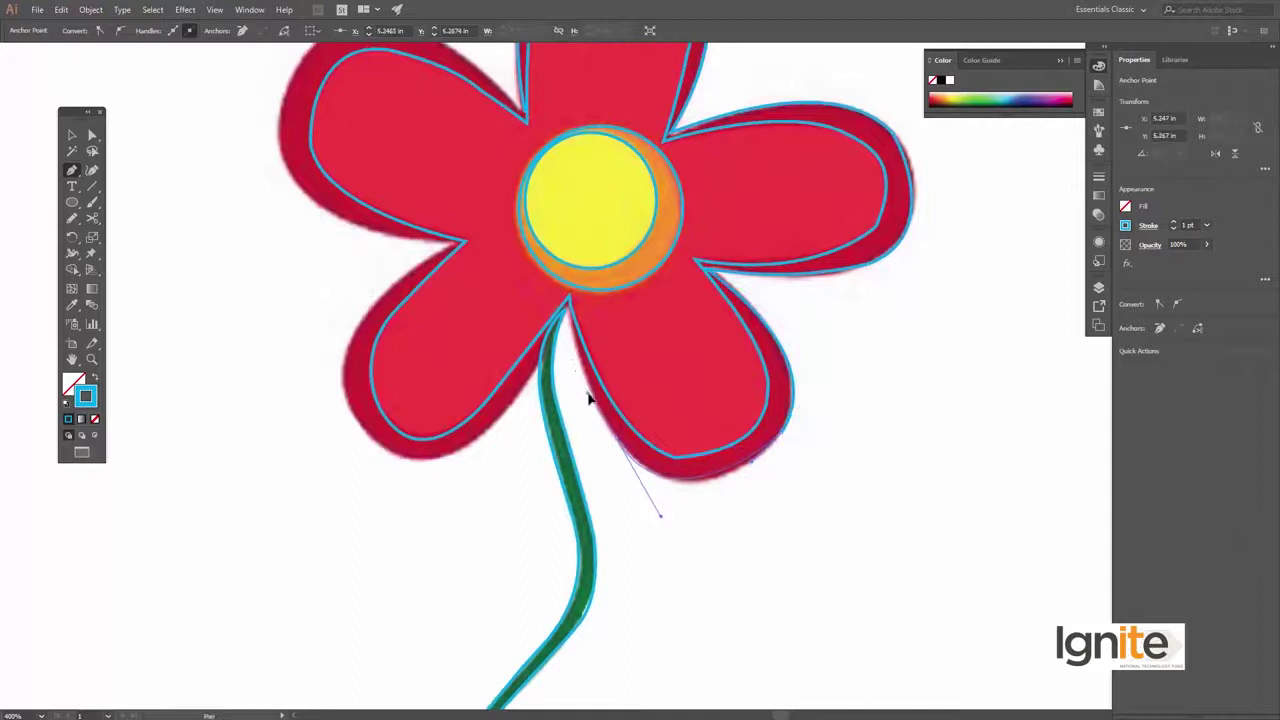
left_click(568, 305)
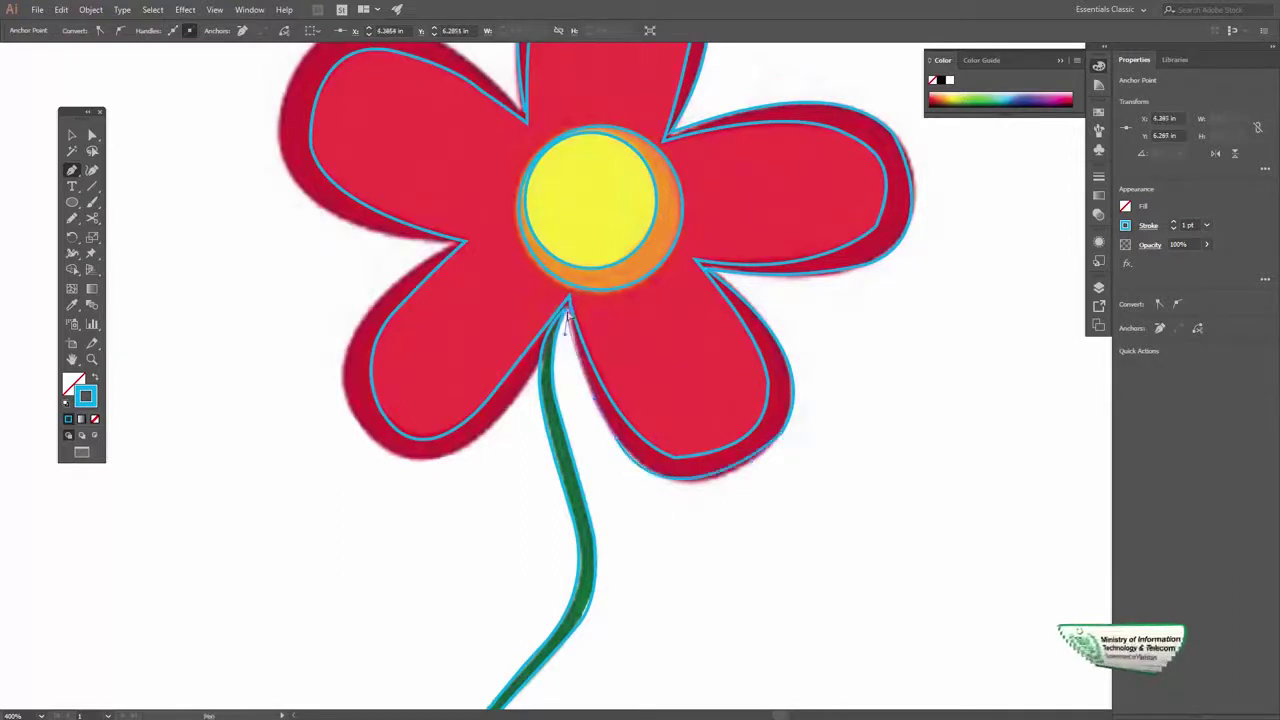
left_click_drag(567, 316, 588, 318)
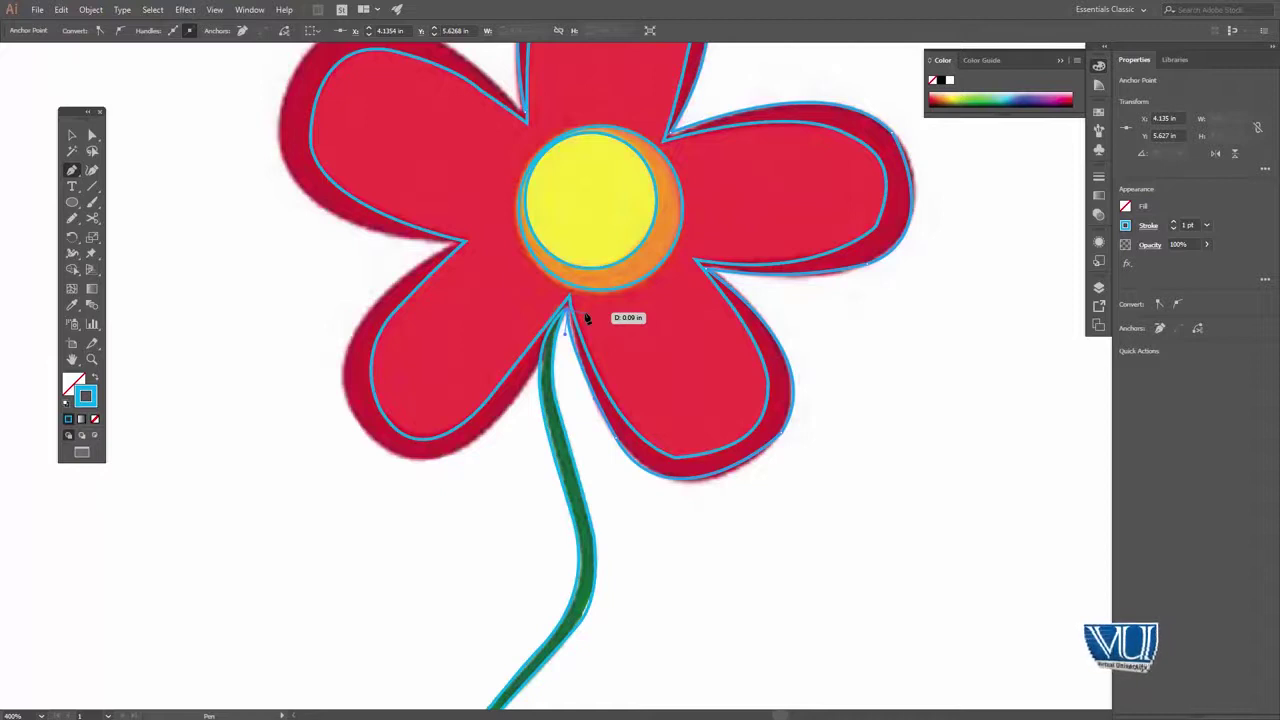
key("z")
left_click(563, 327)
left_click(627, 385)
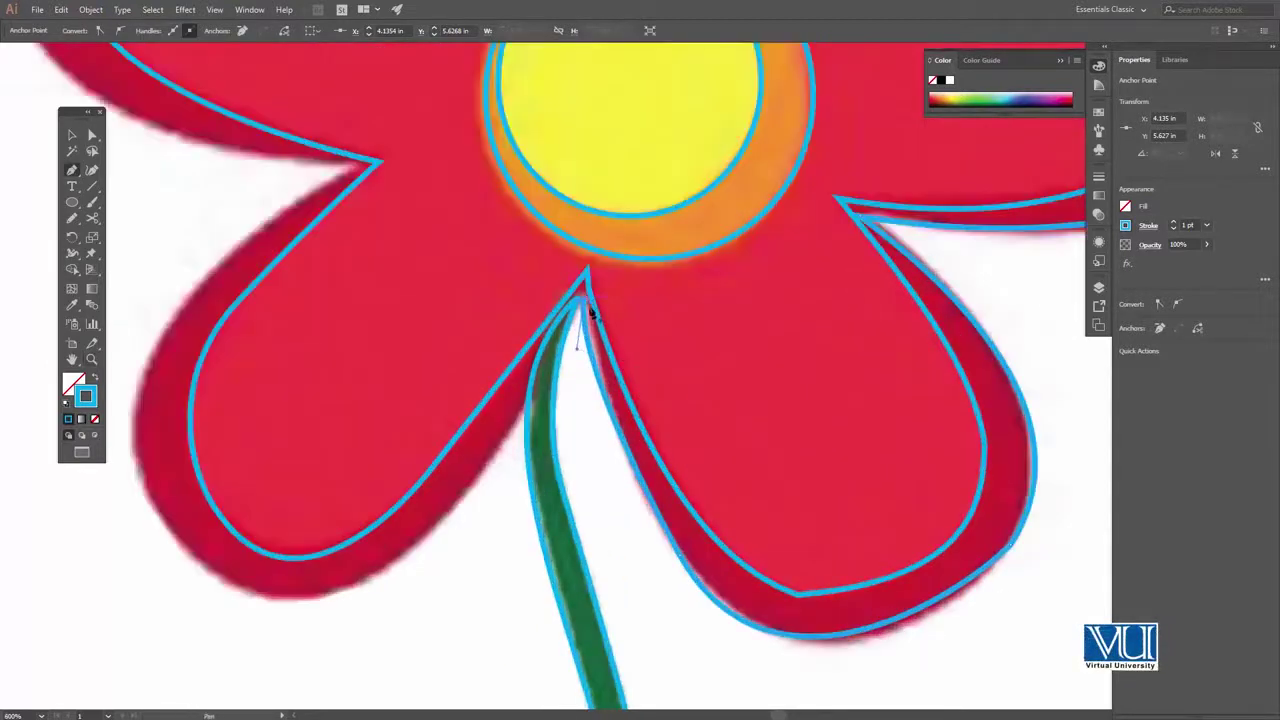
left_click_drag(555, 322, 565, 318)
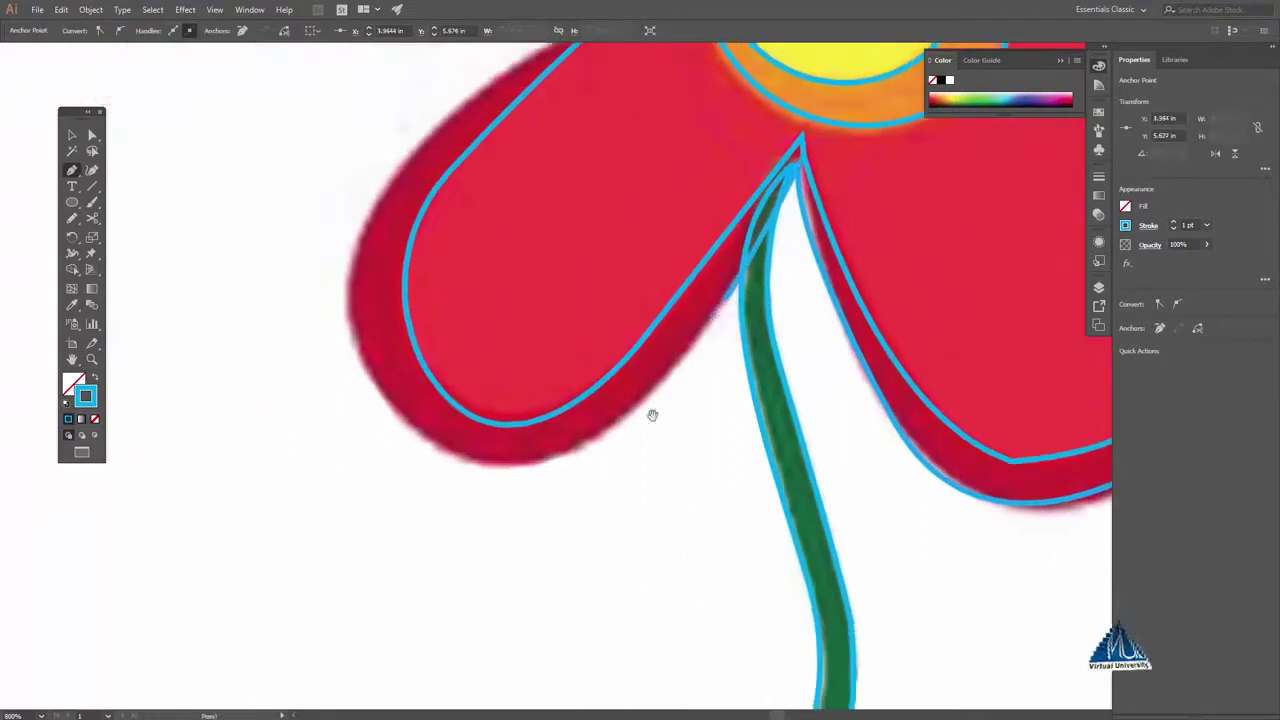
Curve the outline along the lower-left petal's outer edge.
mouse_move(651, 414)
left_mouse_down()
mouse_move(591, 447)
mouse_move(352, 351)
left_mouse_up()
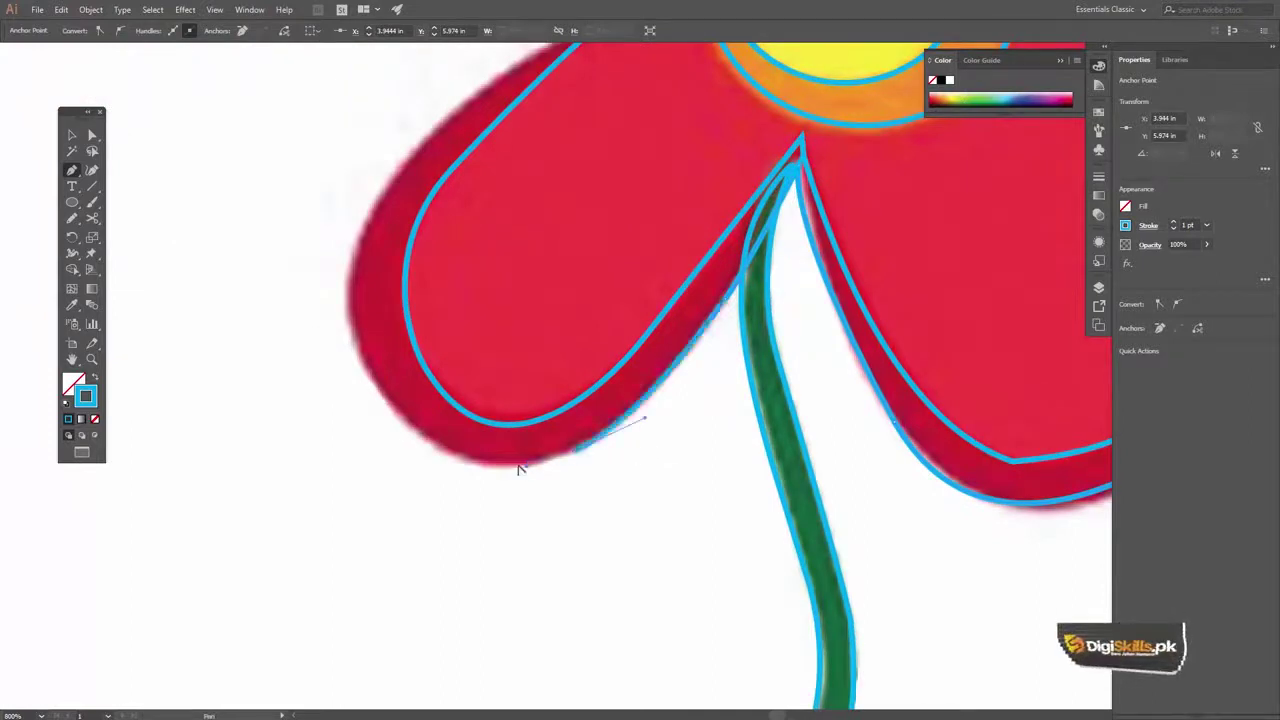
left_click_drag(352, 351, 317, 272)
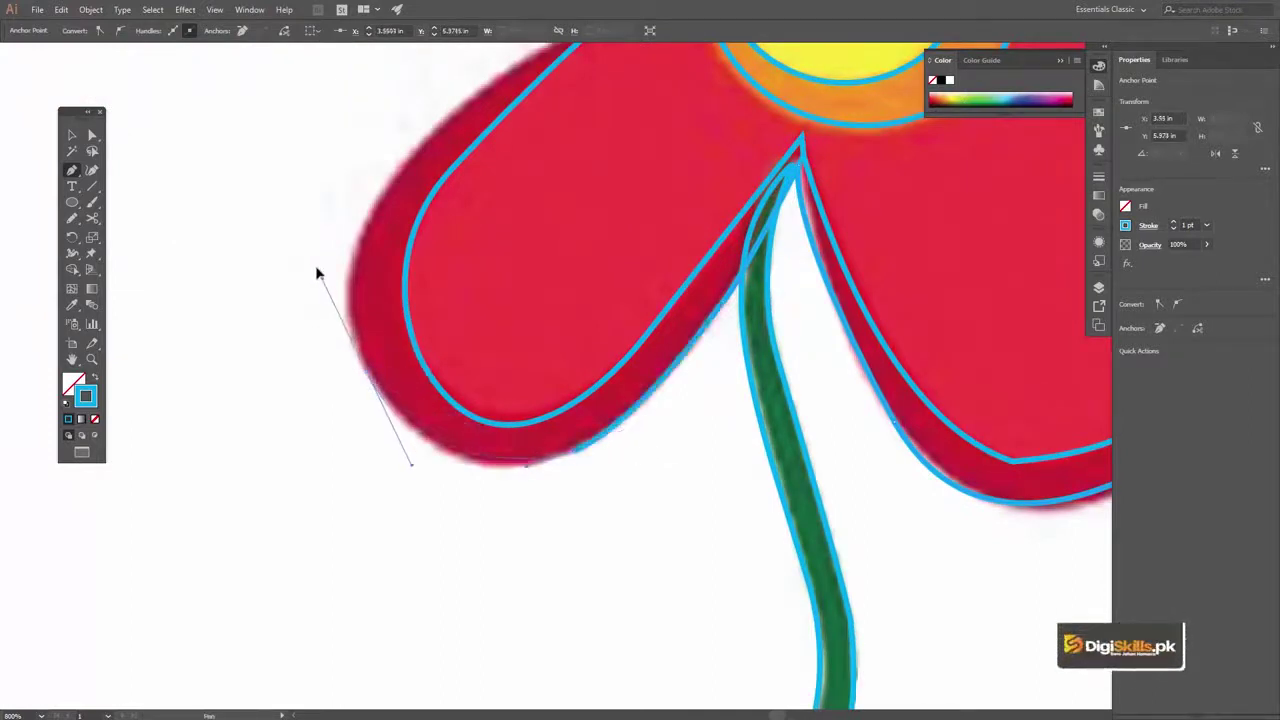
mouse_move(349, 316)
left_mouse_down()
mouse_move(391, 240)
mouse_move(363, 406)
mouse_move(368, 343)
mouse_move(477, 241)
left_mouse_up()
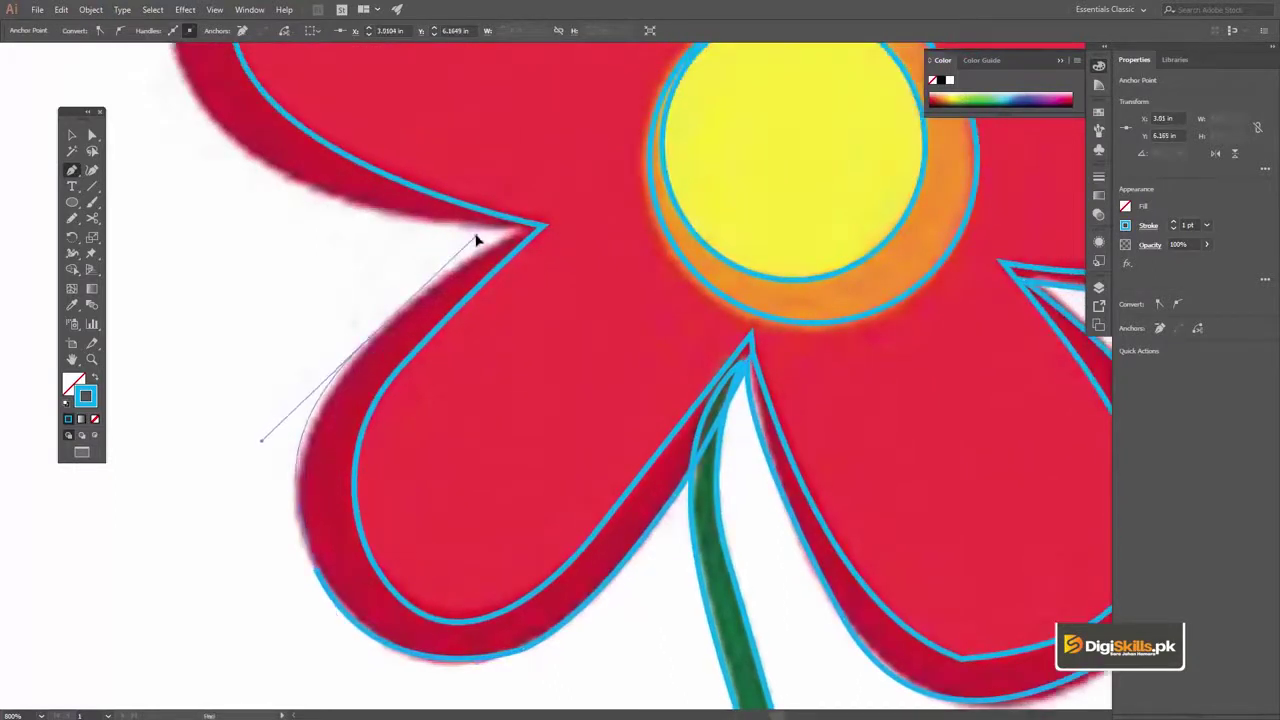
left_click_drag(450, 282, 517, 242)
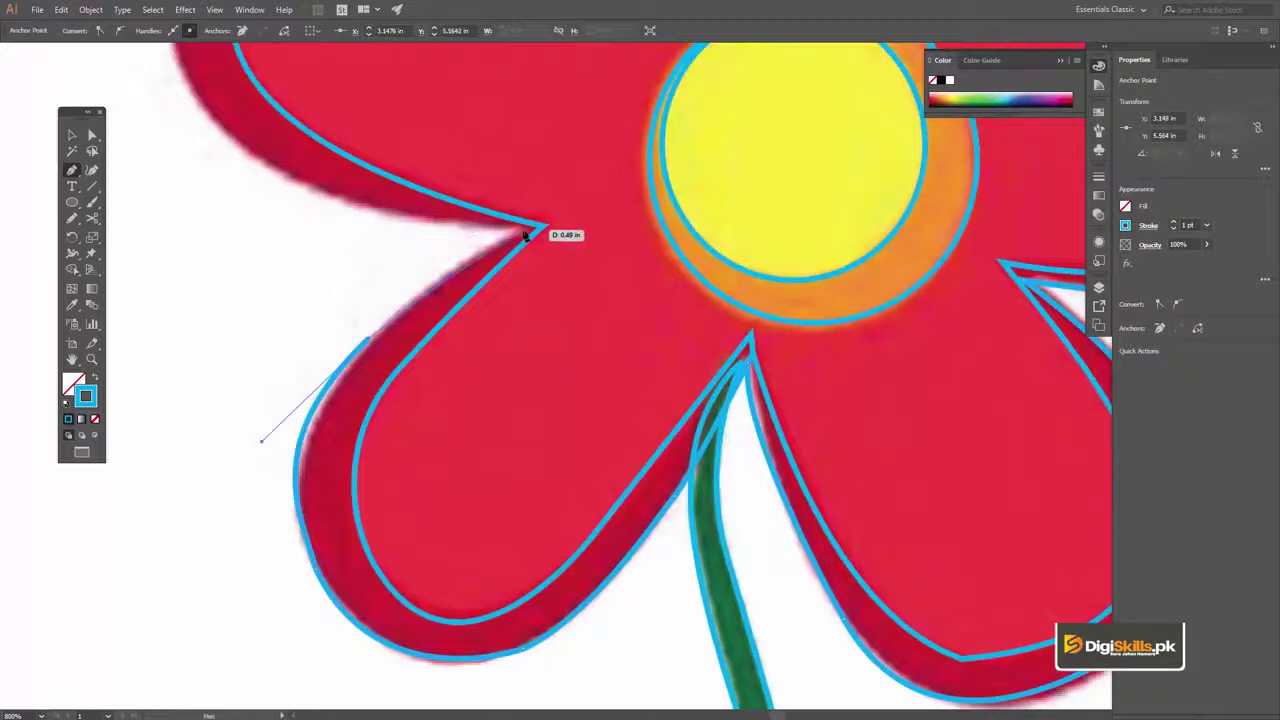
Curve the outline around the left petal to the notch above it, then zoom out.
left_click_drag(400, 229, 663, 400)
left_click_drag(491, 297, 466, 277)
mouse_move(390, 175)
left_mouse_down()
mouse_move(374, 143)
mouse_move(422, 220)
mouse_move(413, 235)
mouse_move(530, 123)
mouse_move(487, 175)
left_mouse_up()
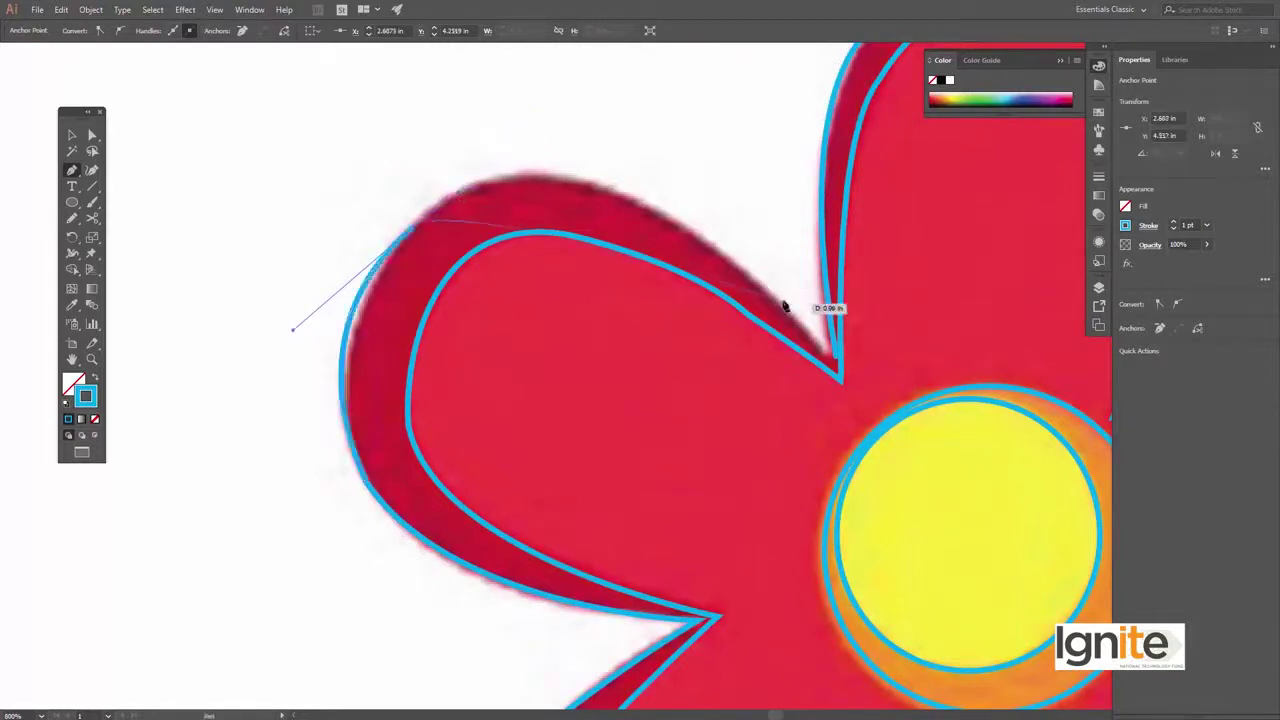
left_click_drag(874, 384, 963, 471)
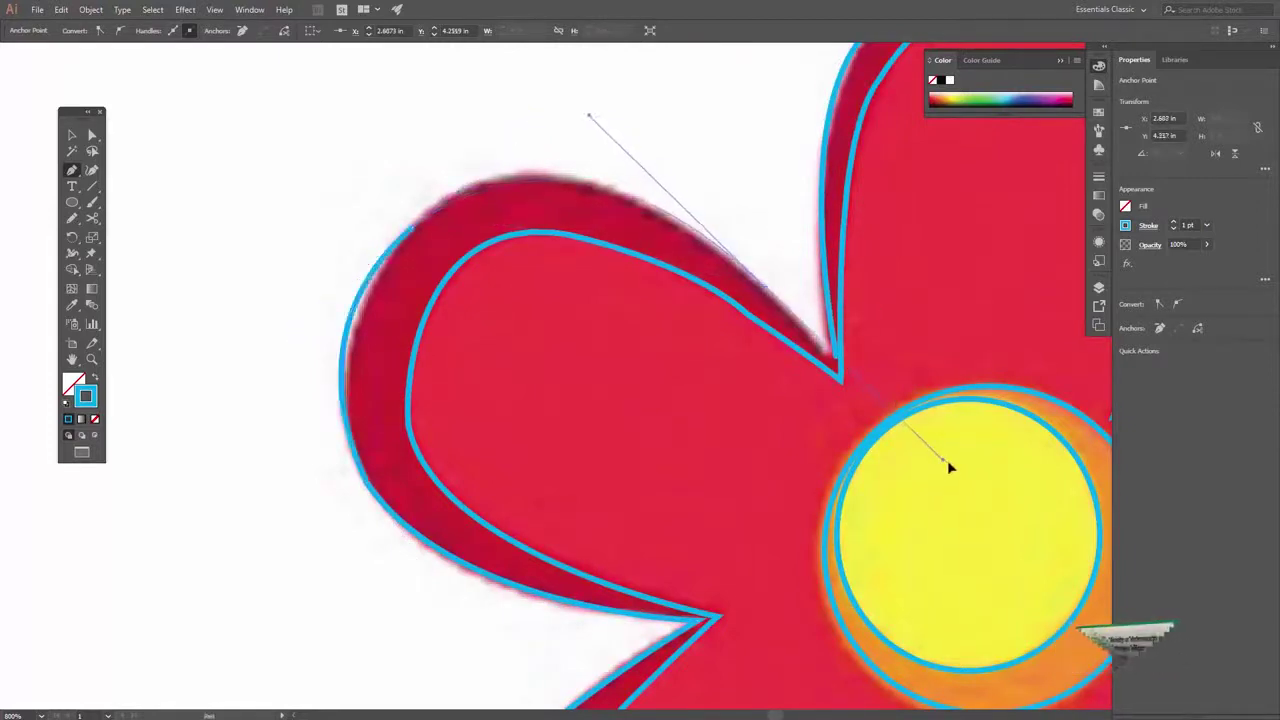
left_click(836, 366)
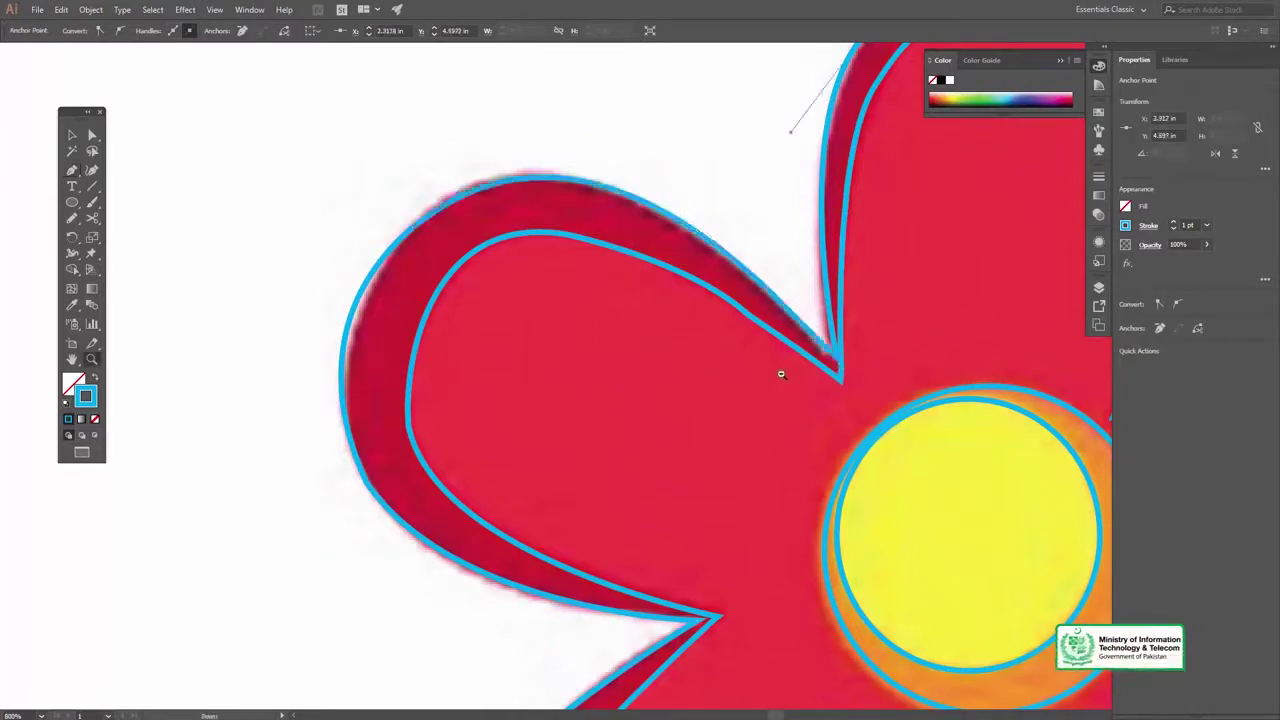
key("ctrl+minus")
key("ctrl+minus")
key("ctrl+minus")
key("ctrl+minus")
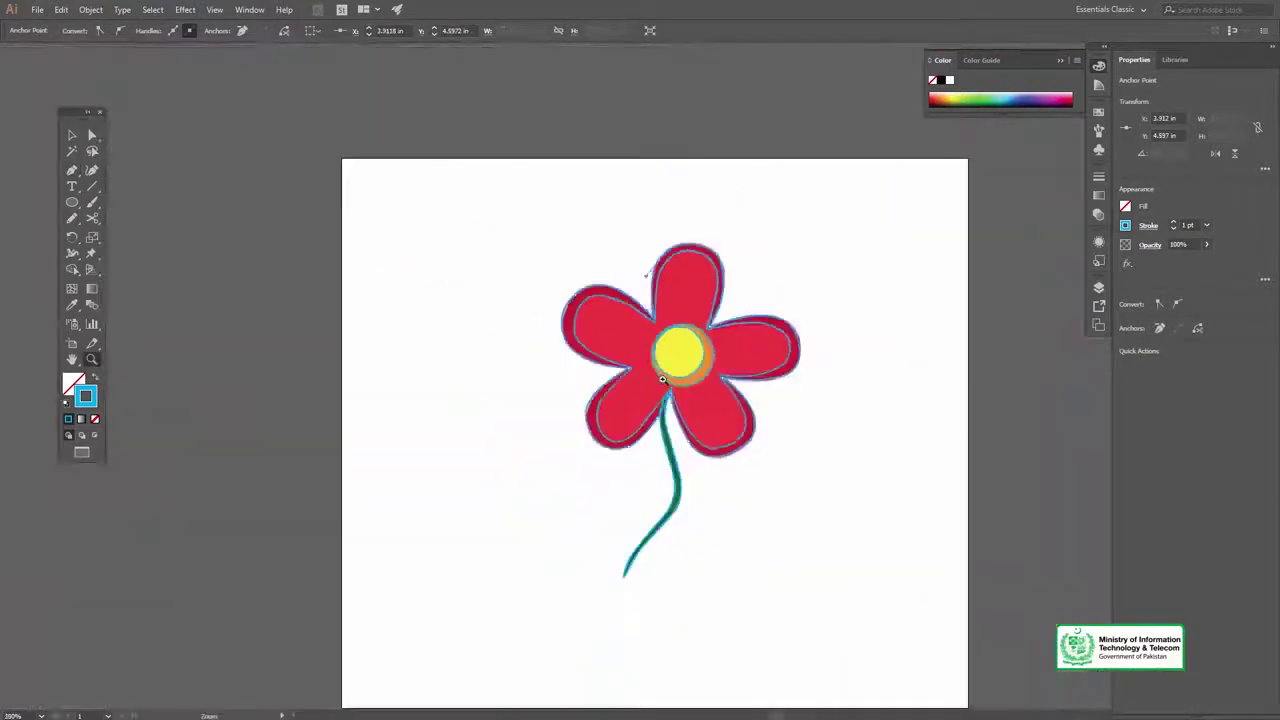
Fill the centre ellipse with yellow sampled from the image via the Eyedropper.
key("ctrl+plus")
key("v")
left_click(607, 147)
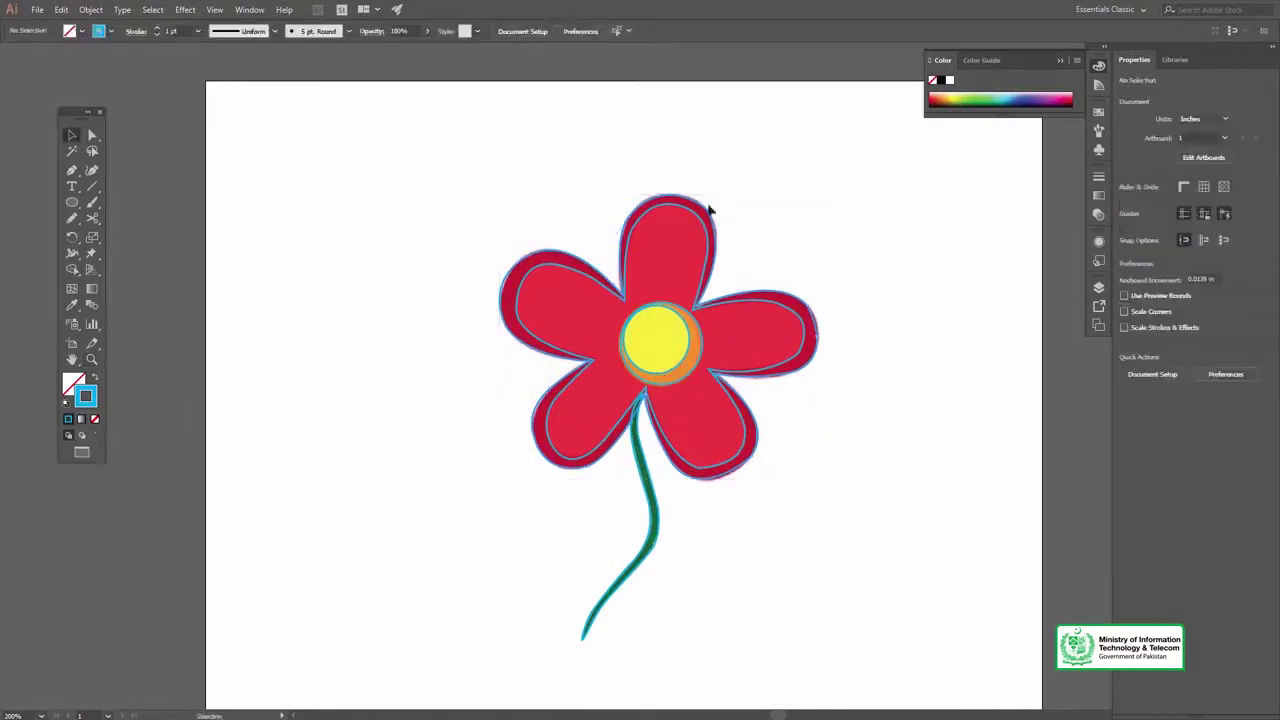
left_click(657, 340)
left_click(647, 377)
left_click_drag(647, 377, 671, 280)
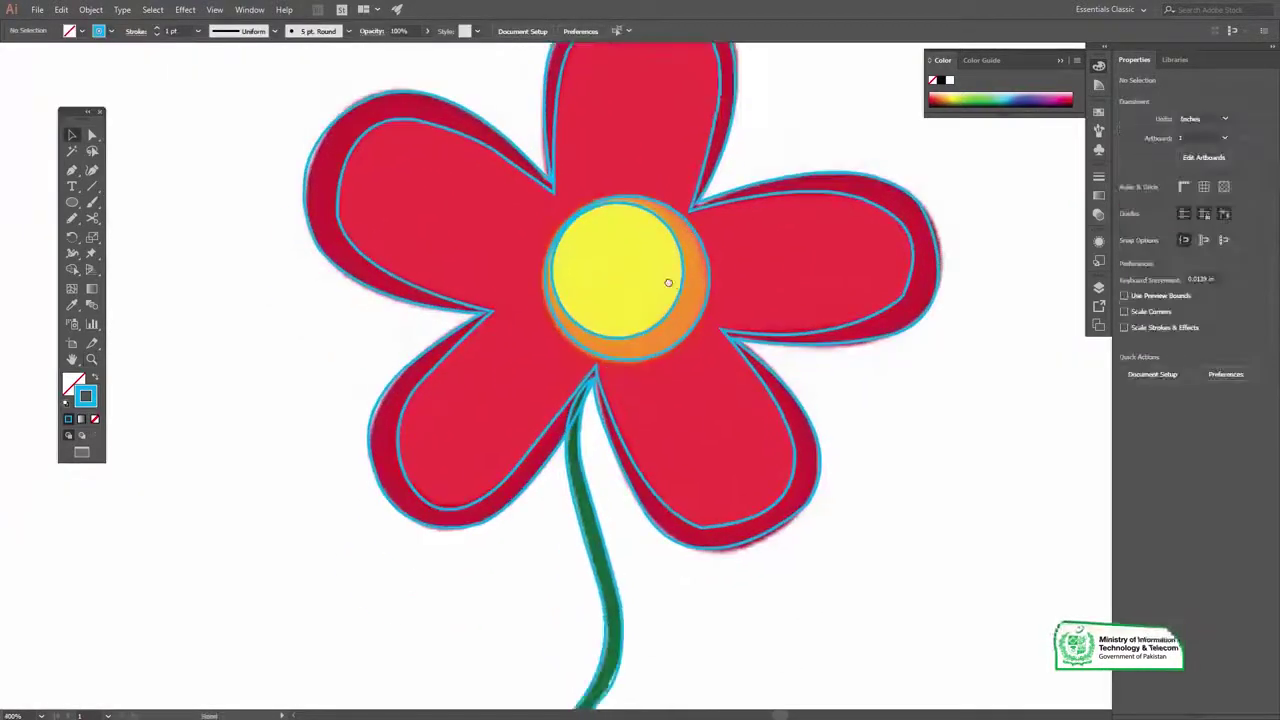
left_click(72, 305)
left_click(596, 245)
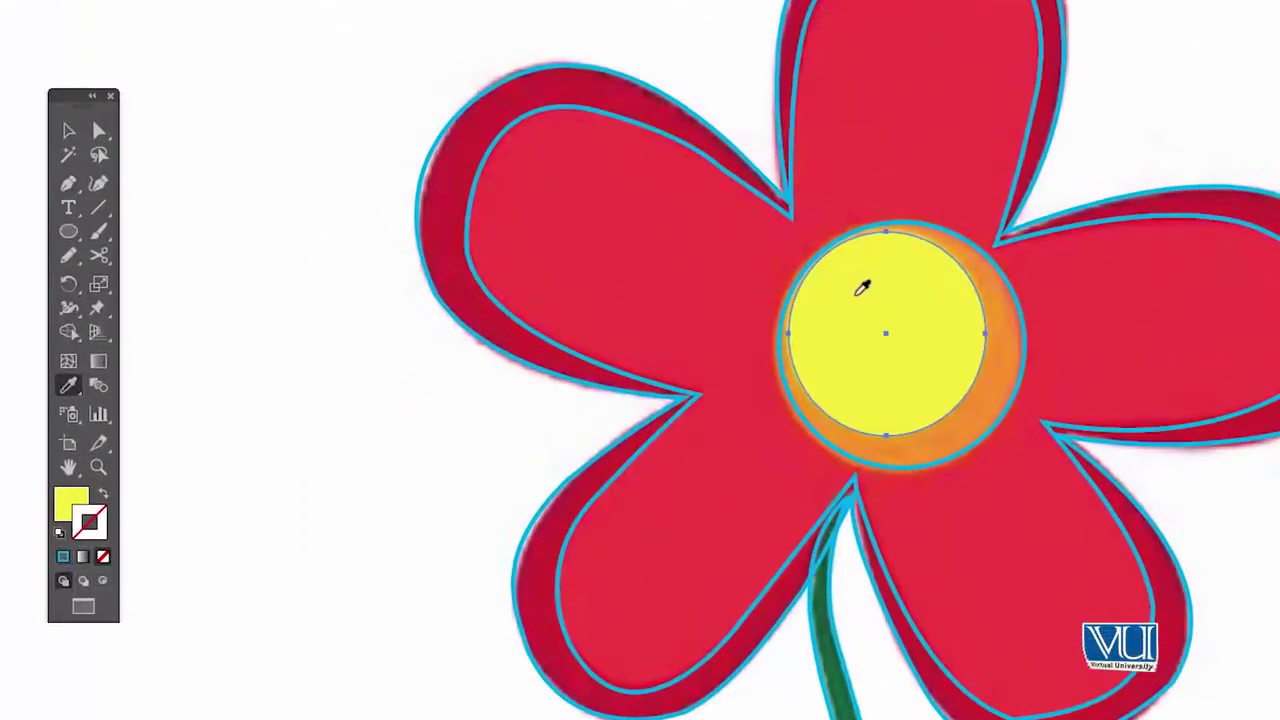
Fill the outer centre circle with the image's orange, undoing one mistaken sample.
key("v")
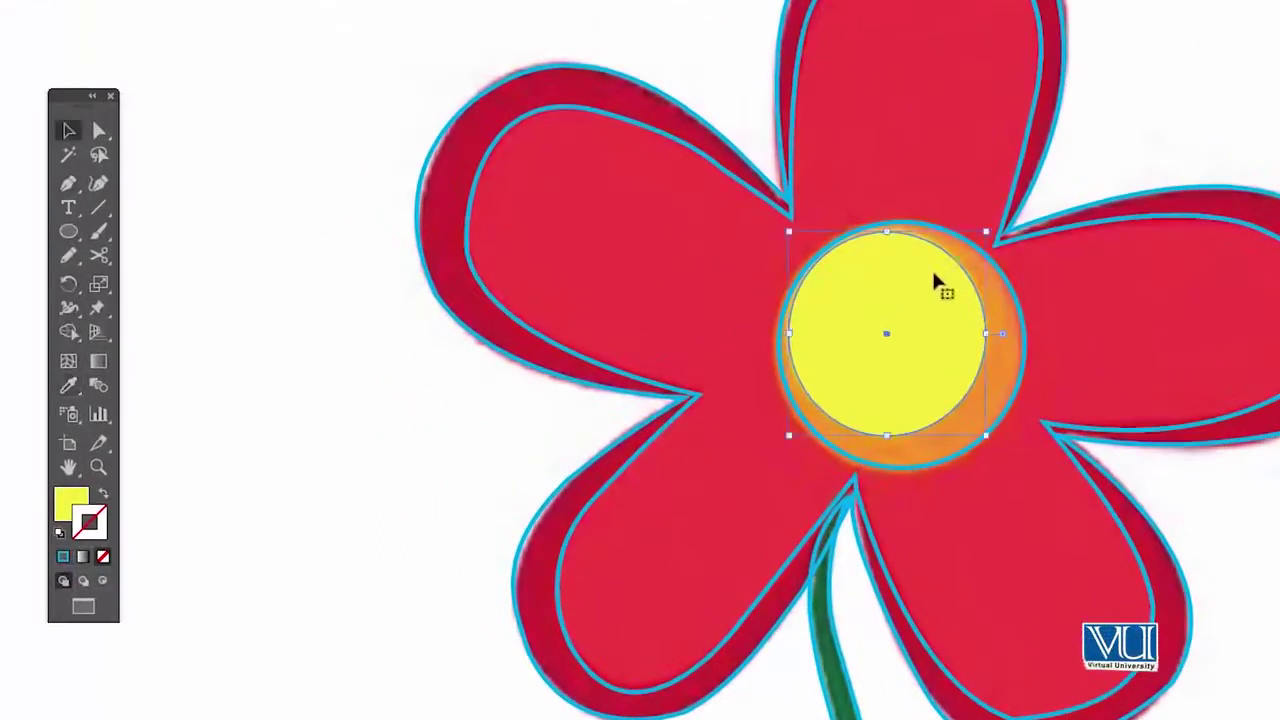
left_click(1020, 310)
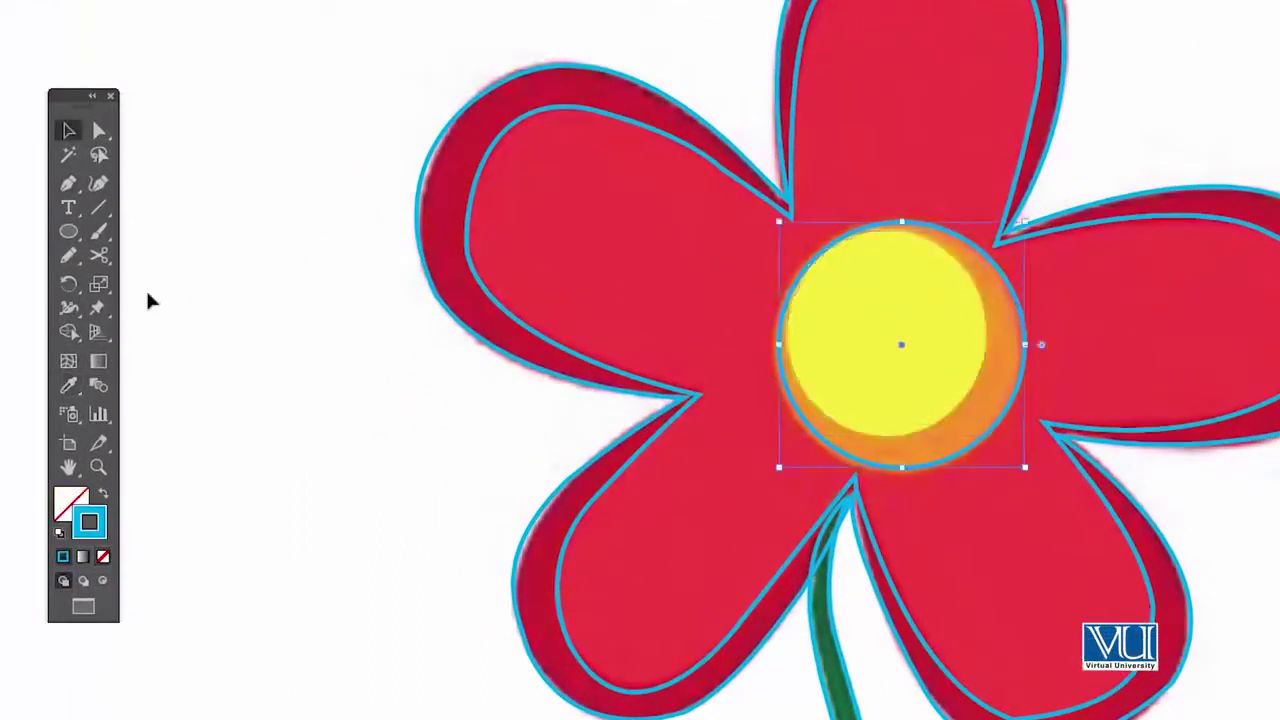
left_click(70, 390)
left_click(857, 306)
key("ctrl+z")
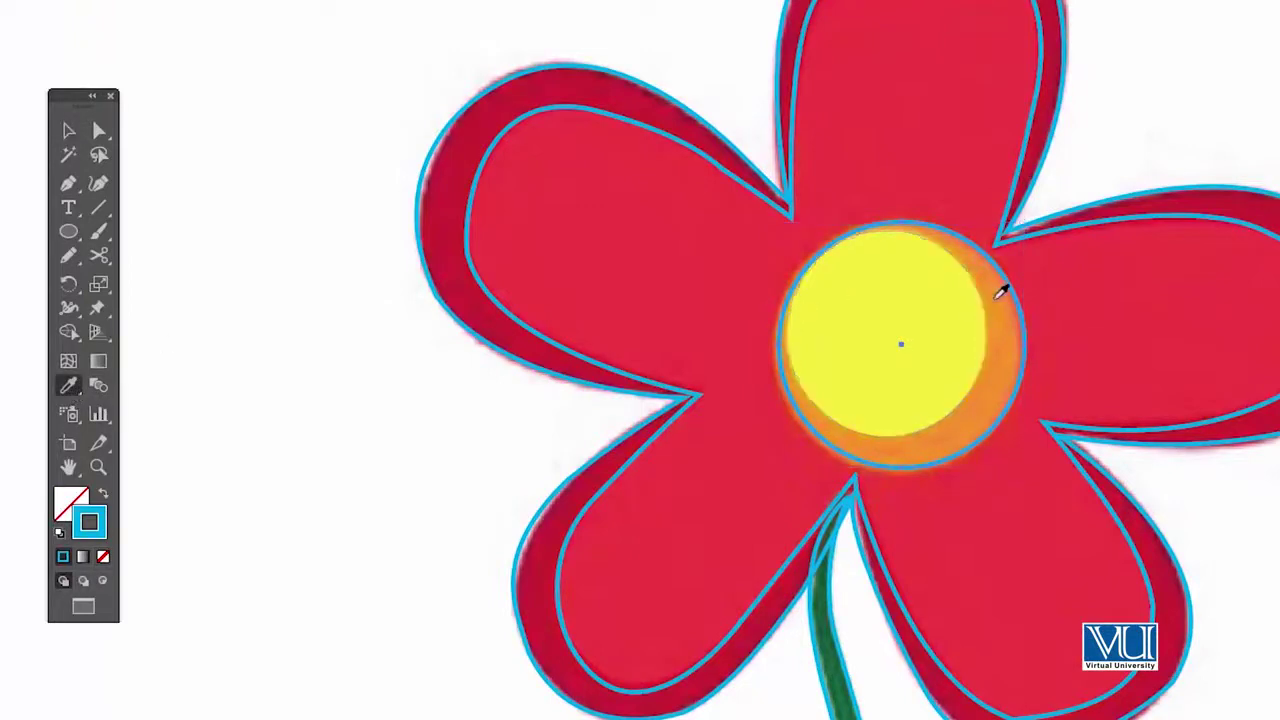
key("v")
left_click(1145, 145)
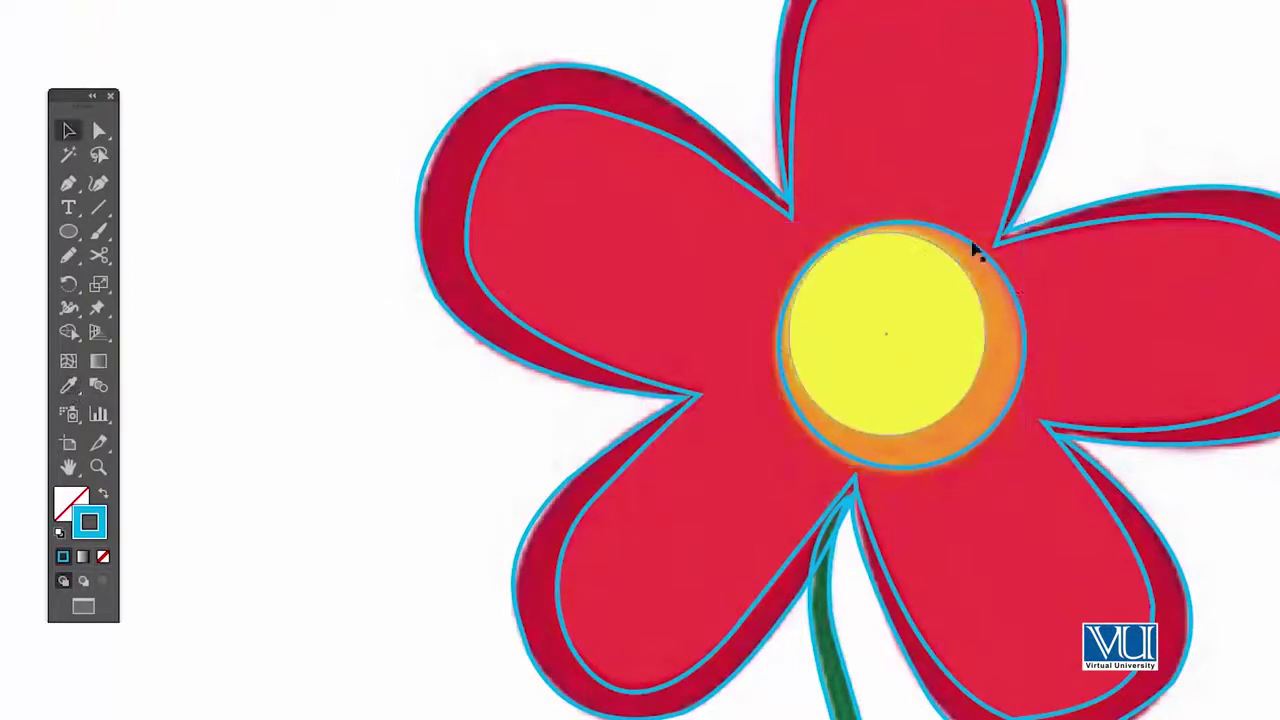
left_click(978, 255)
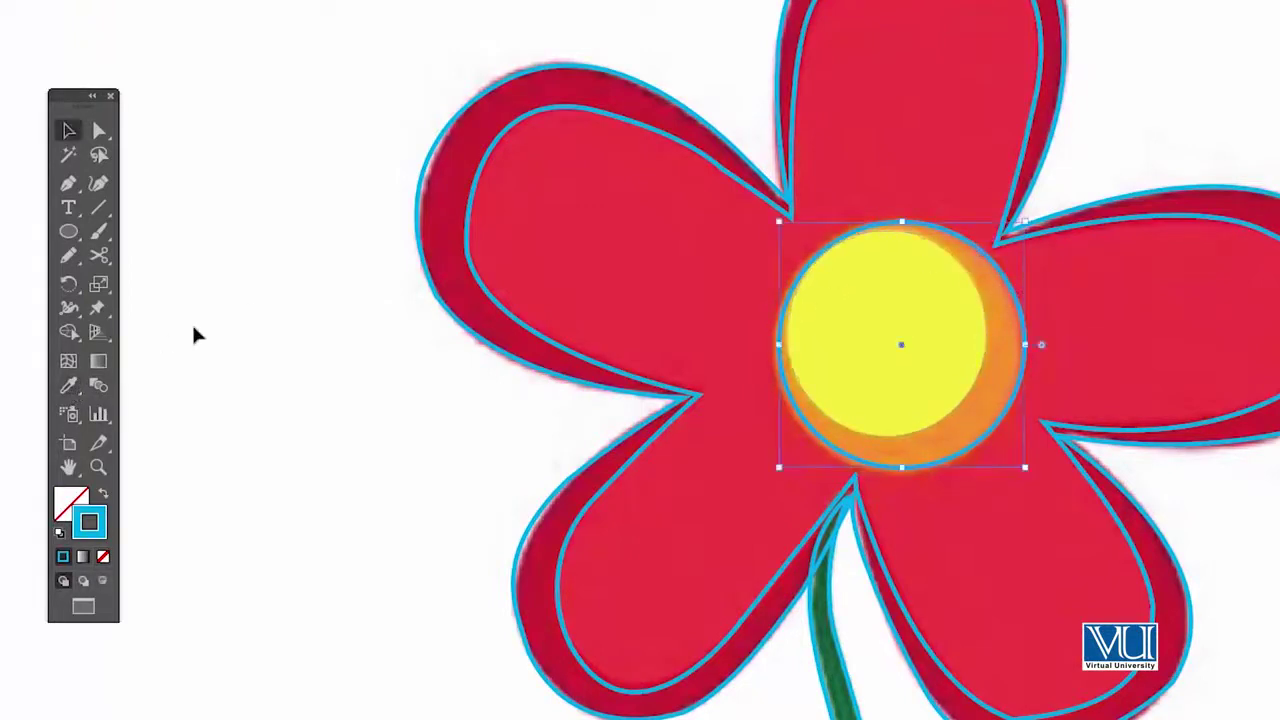
left_click(68, 386)
left_click(1016, 336)
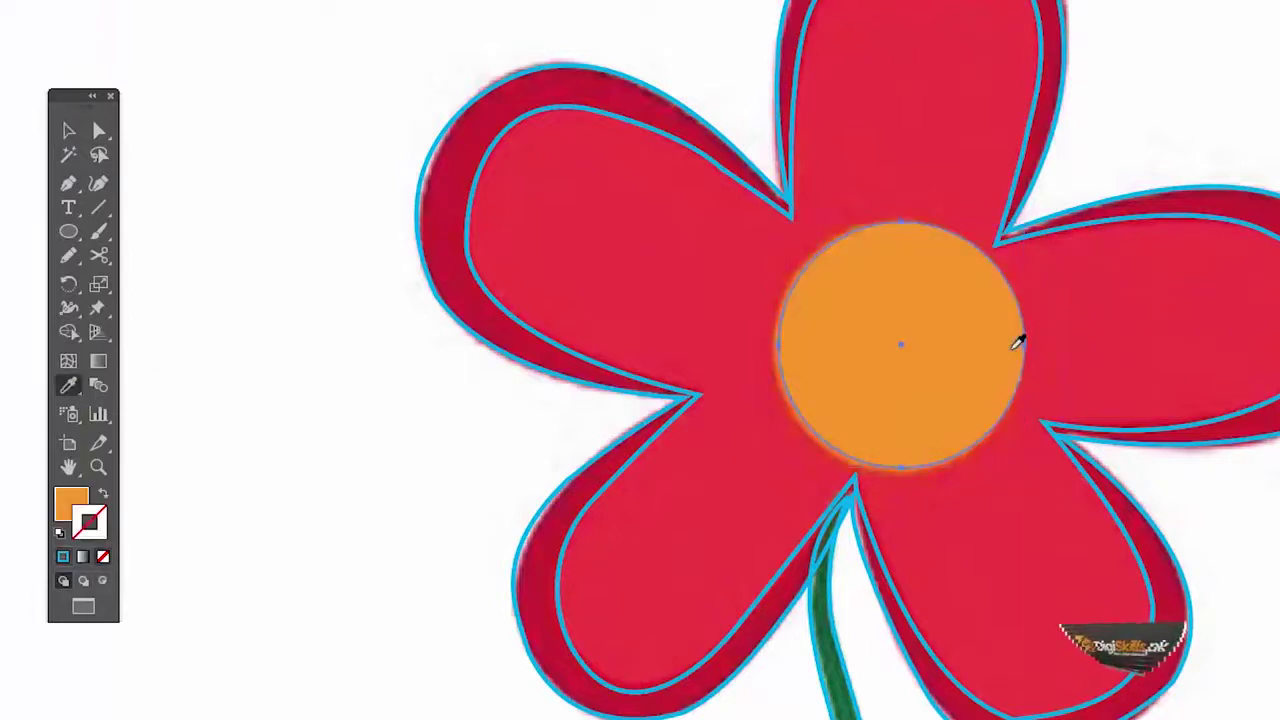
Bring the yellow disc to front and move the orange circle back behind it.
key("v")
left_click_drag(1014, 296, 1100, 300)
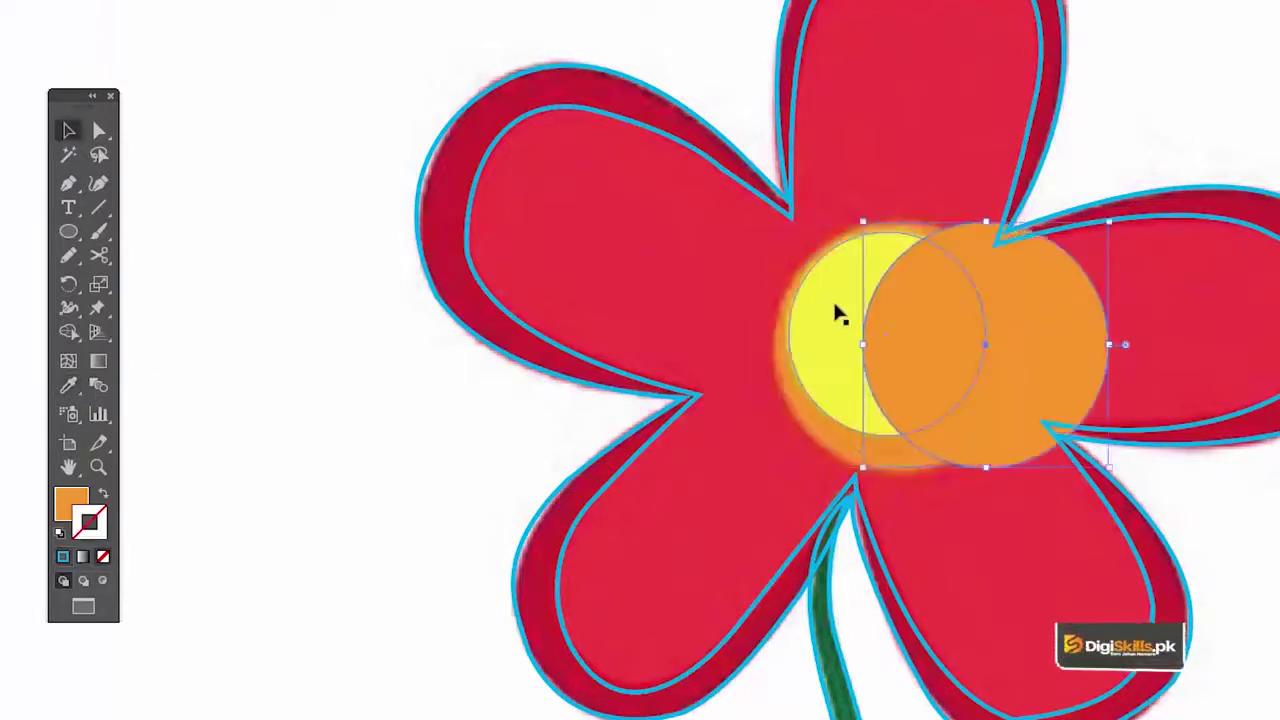
left_click(835, 309)
right_click(826, 302)
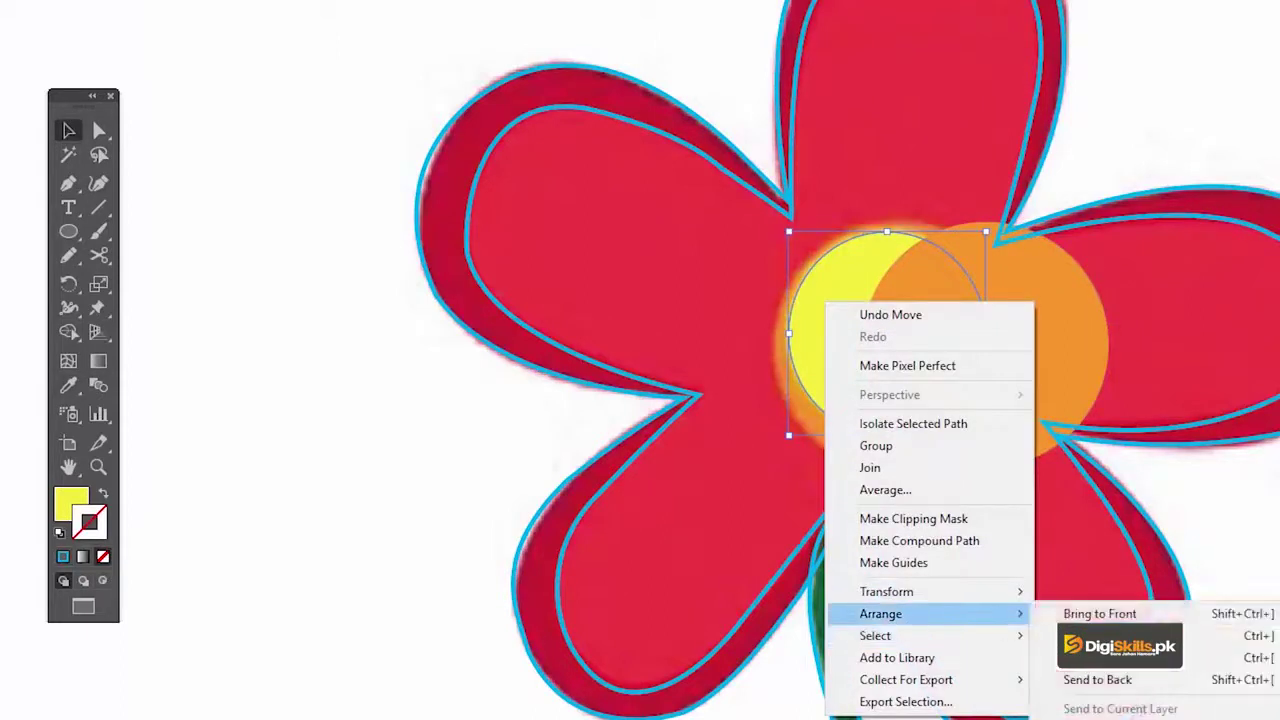
mouse_move(880, 613)
left_click(1065, 608)
mouse_move(1050, 336)
left_mouse_down()
mouse_move(975, 333)
mouse_move(985, 343)
left_mouse_up()
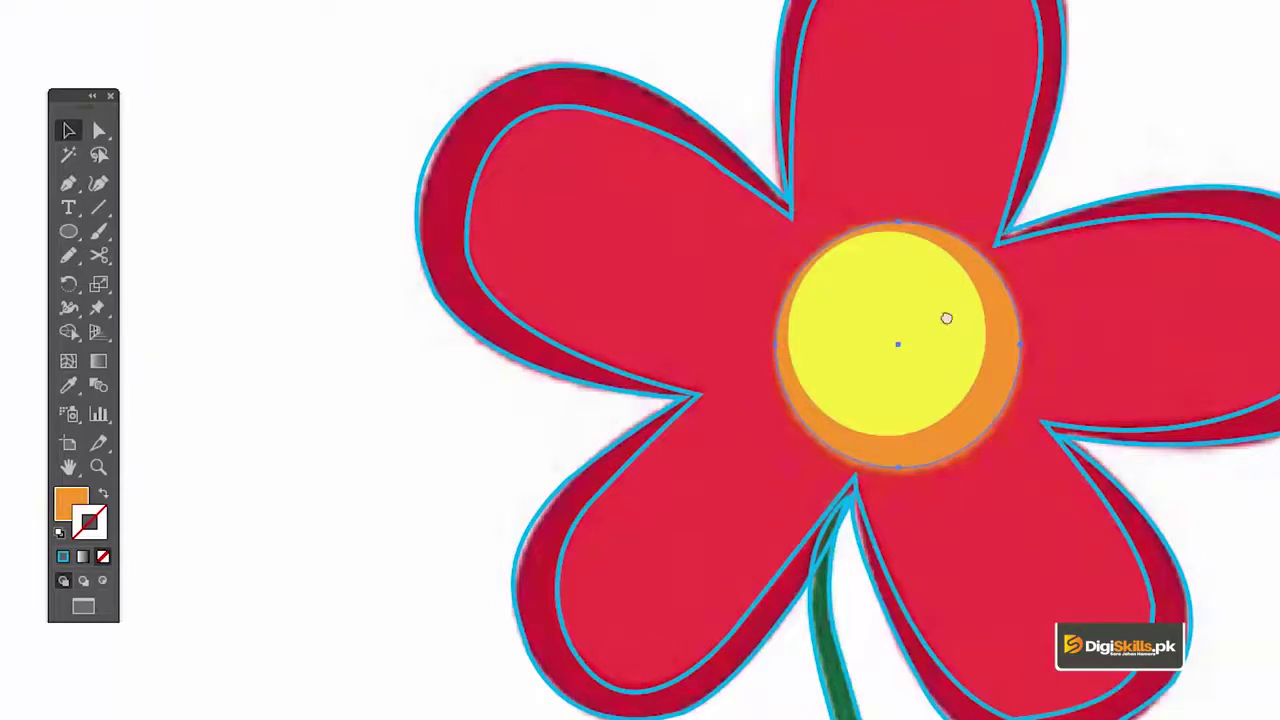
Fill the blue traced petal outline with the sampled dark red.
left_click(1020, 325)
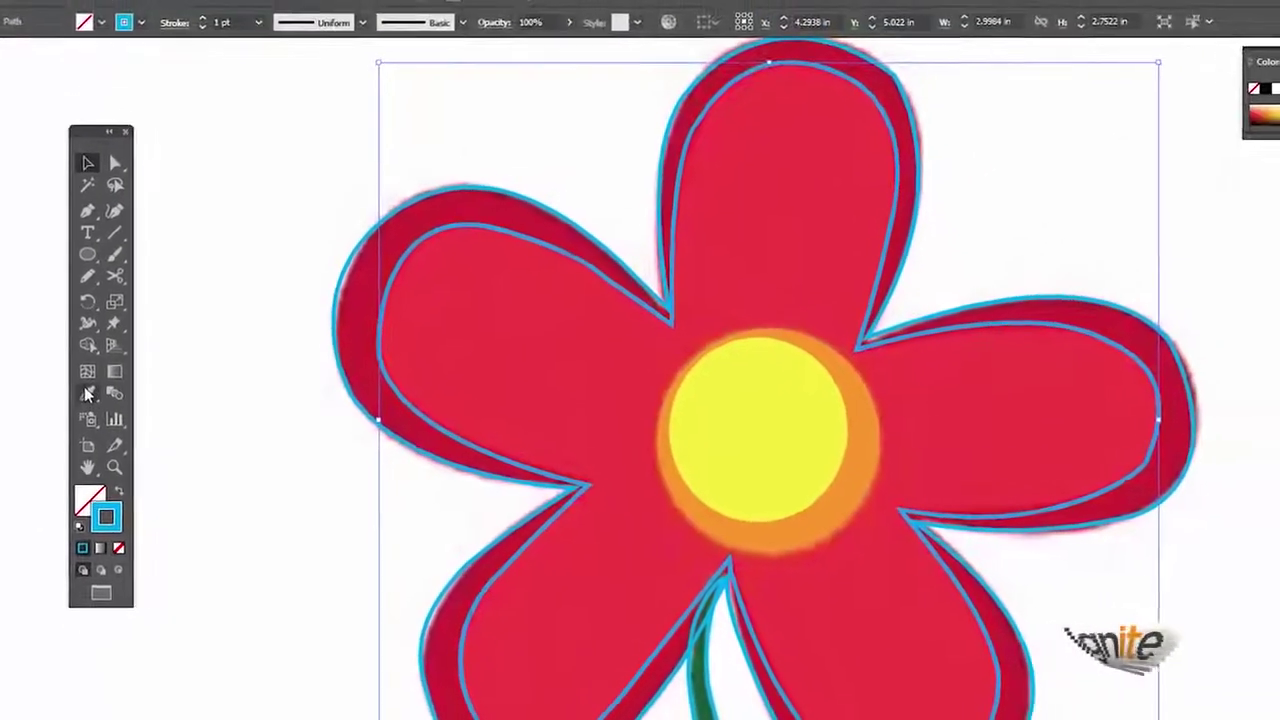
left_click(463, 354)
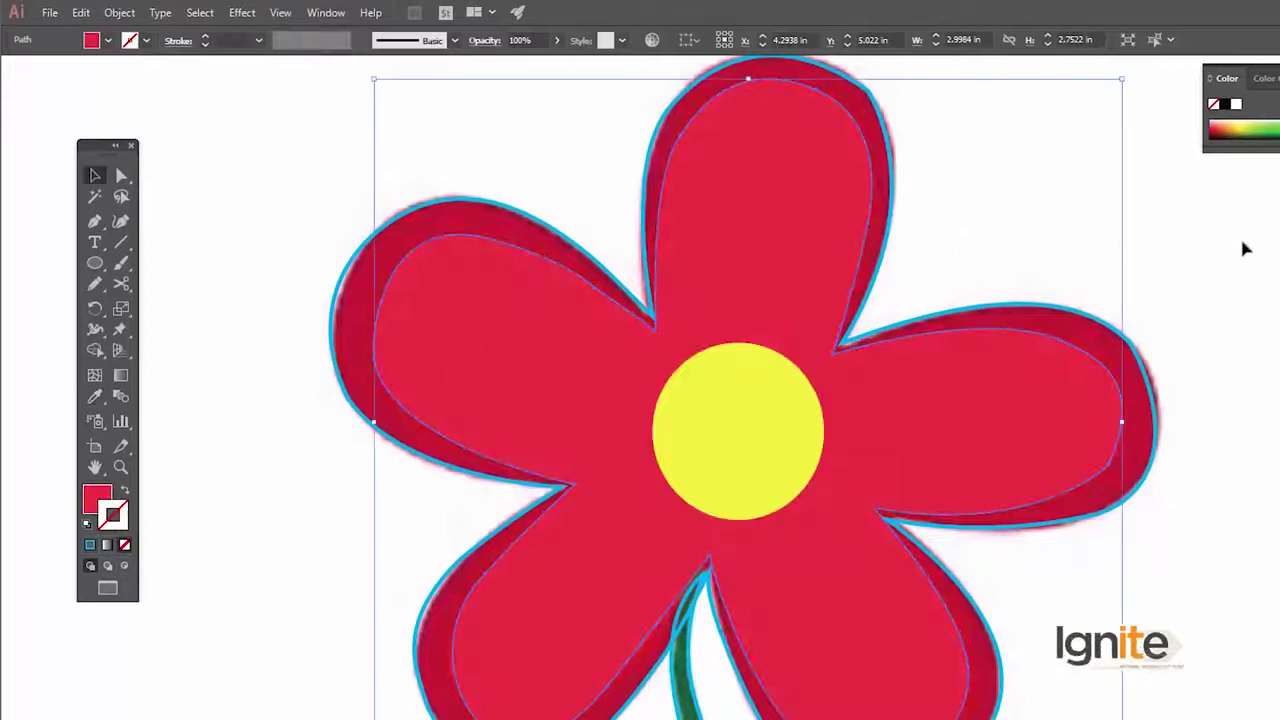
left_click(1176, 323)
left_click(1138, 347)
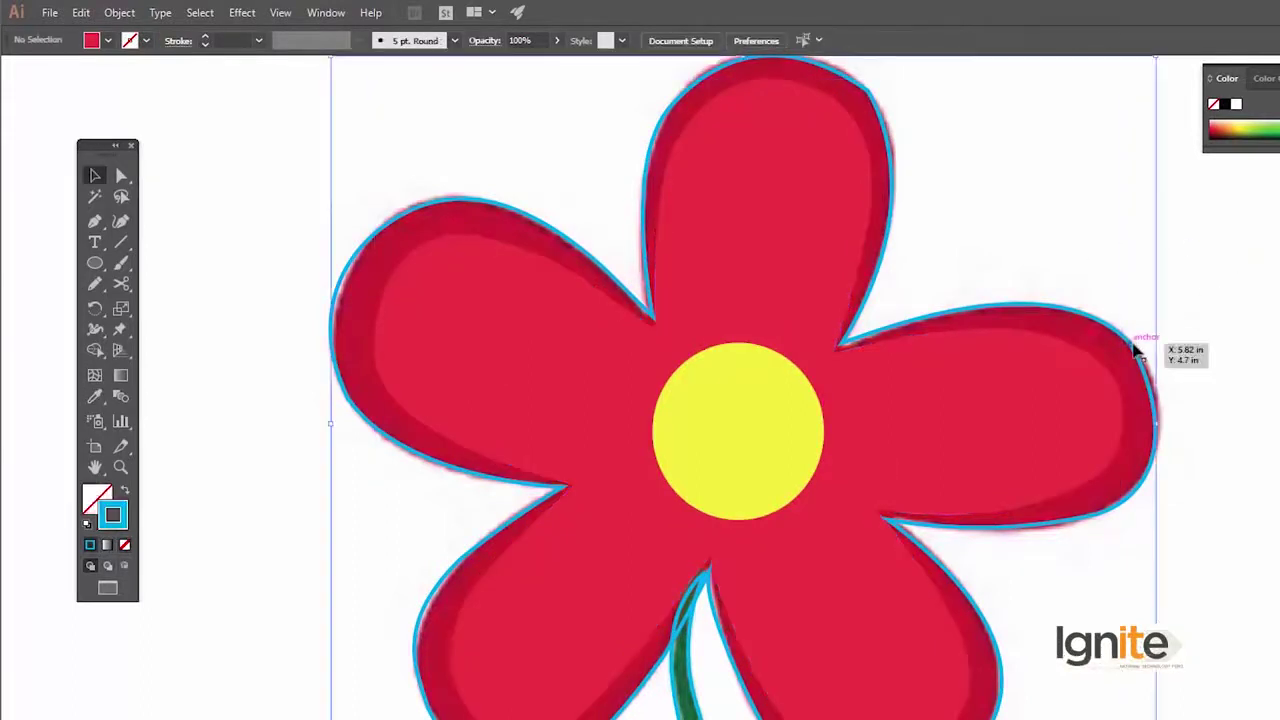
left_click(96, 395)
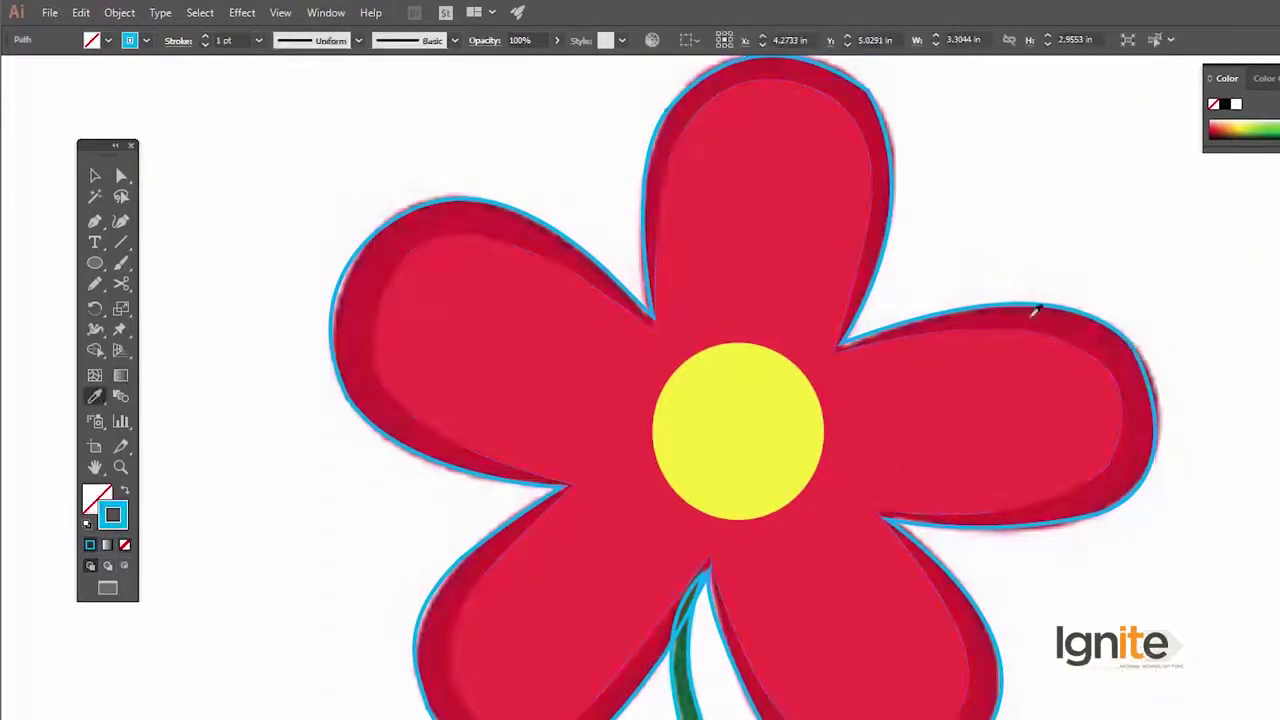
left_click(1035, 313)
key("v")
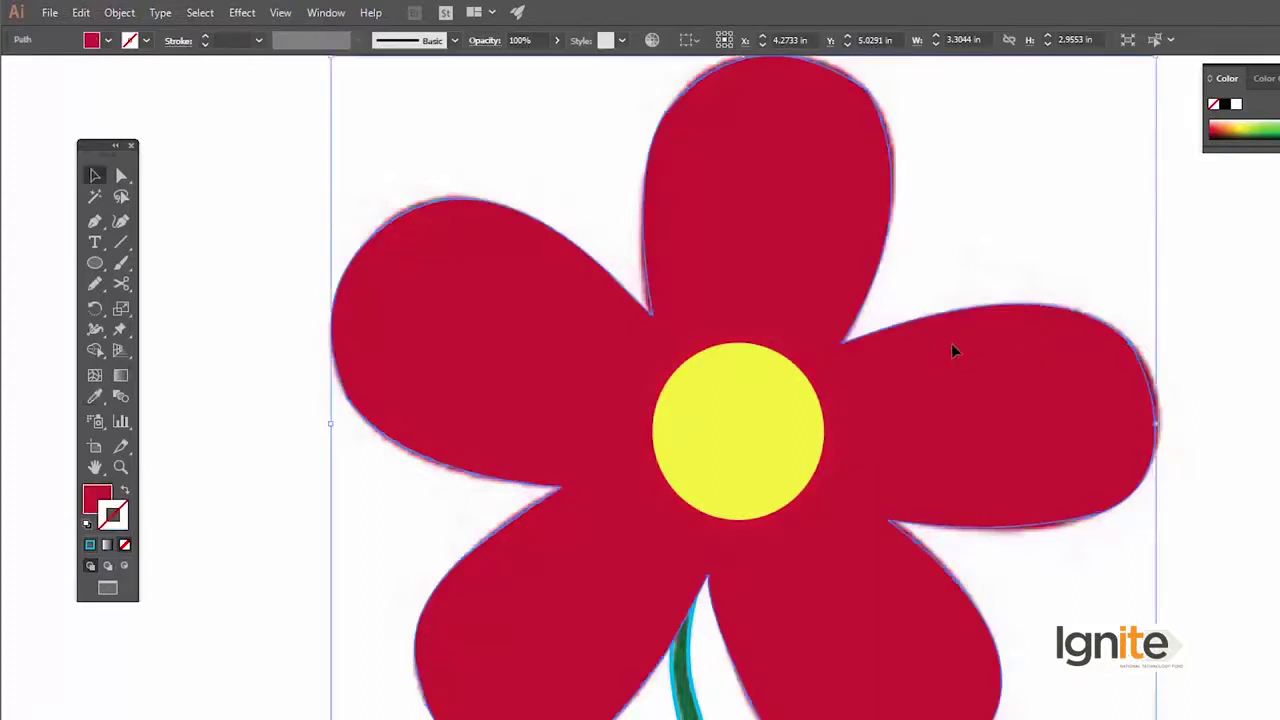
key("Right")
key("Right")
key("Right")
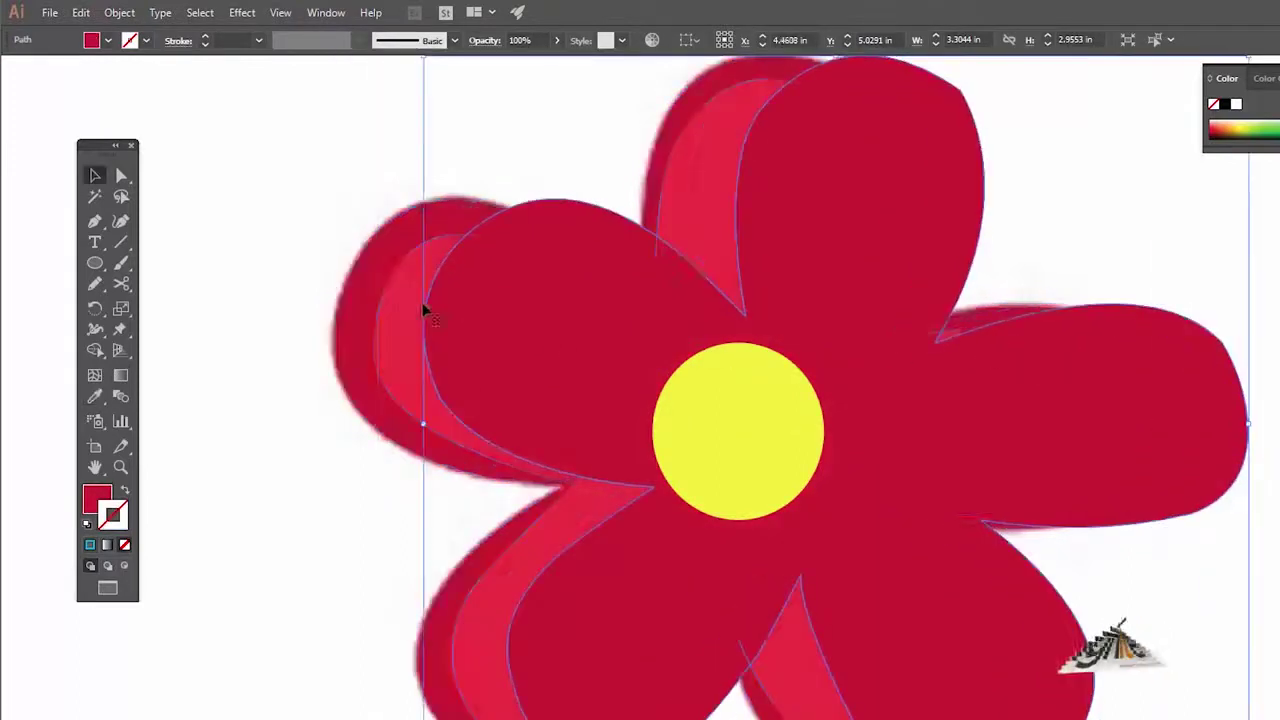
Bring the lighter red petal shape to front and align it over the dark red petals.
right_click(394, 292)
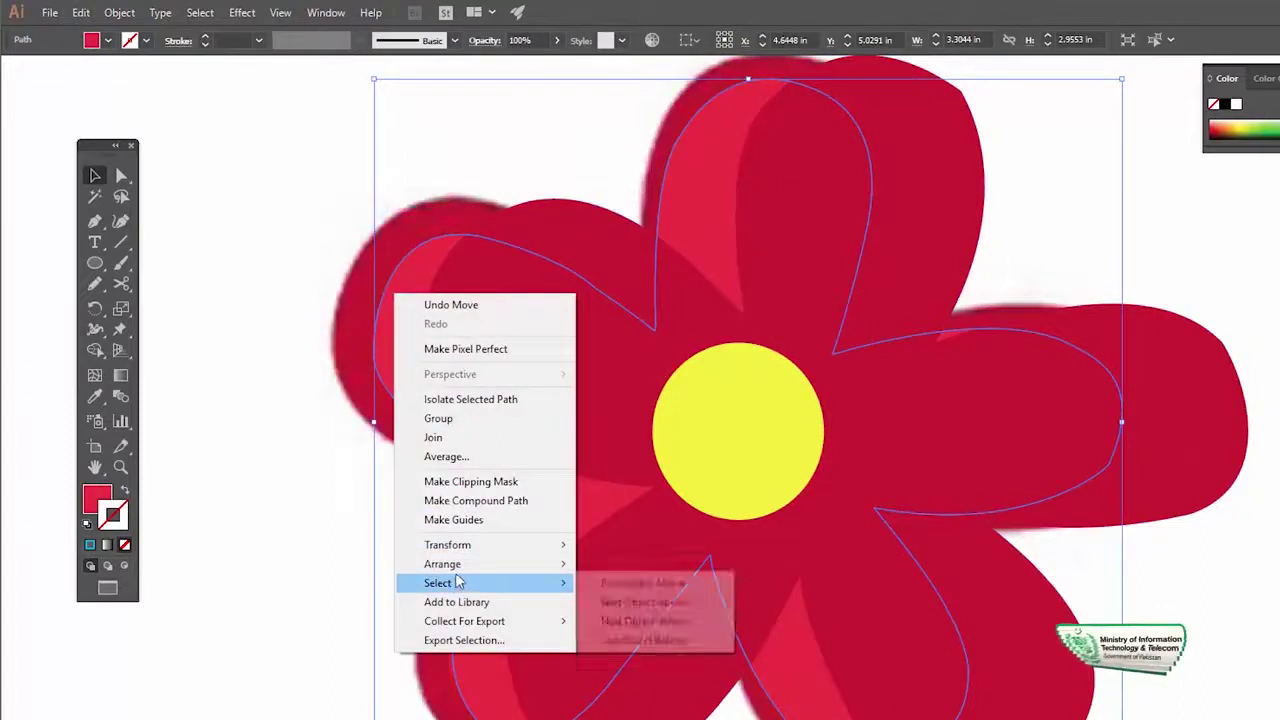
mouse_move(443, 564)
left_click(612, 566)
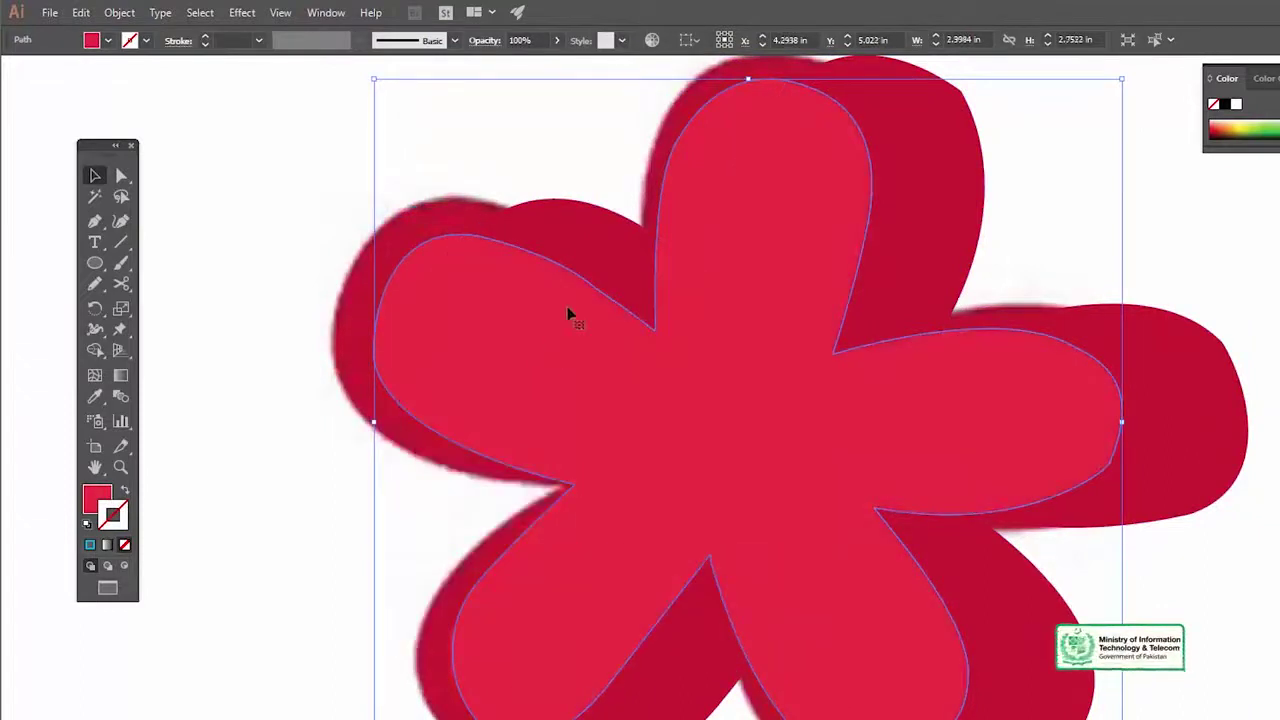
left_click_drag(619, 235, 543, 266)
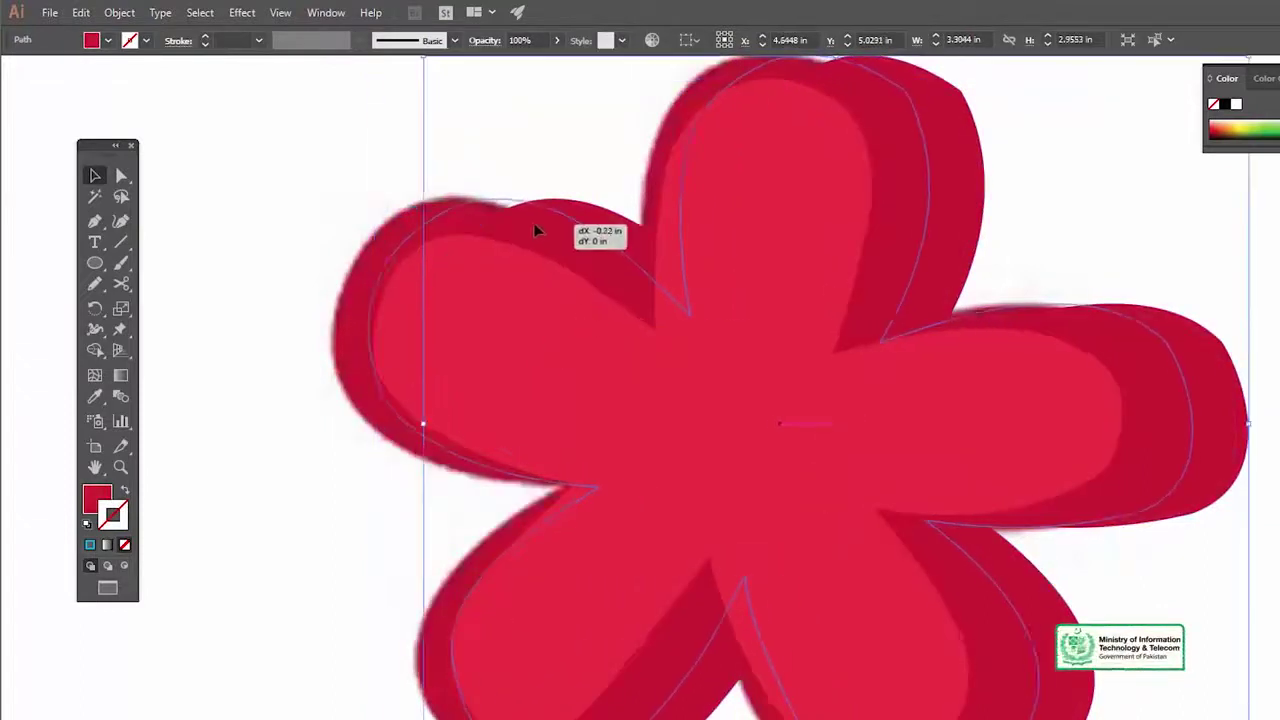
key("z")
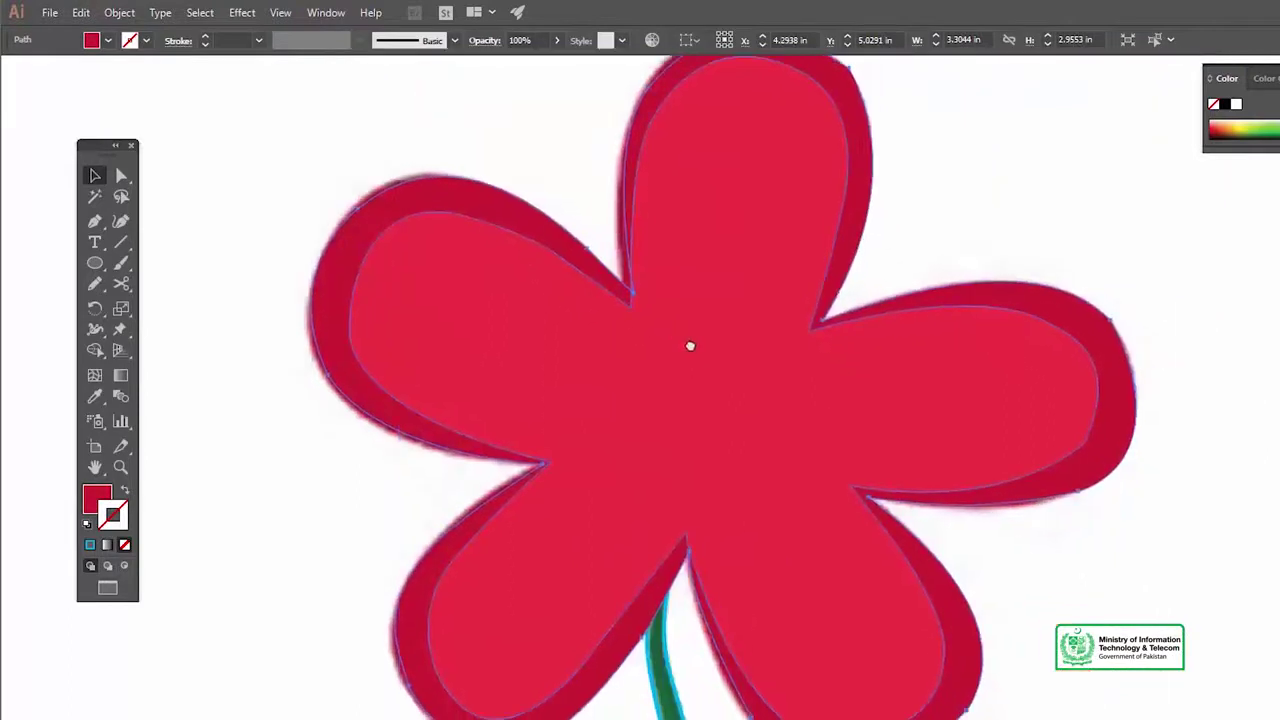
left_click(743, 386, "alt")
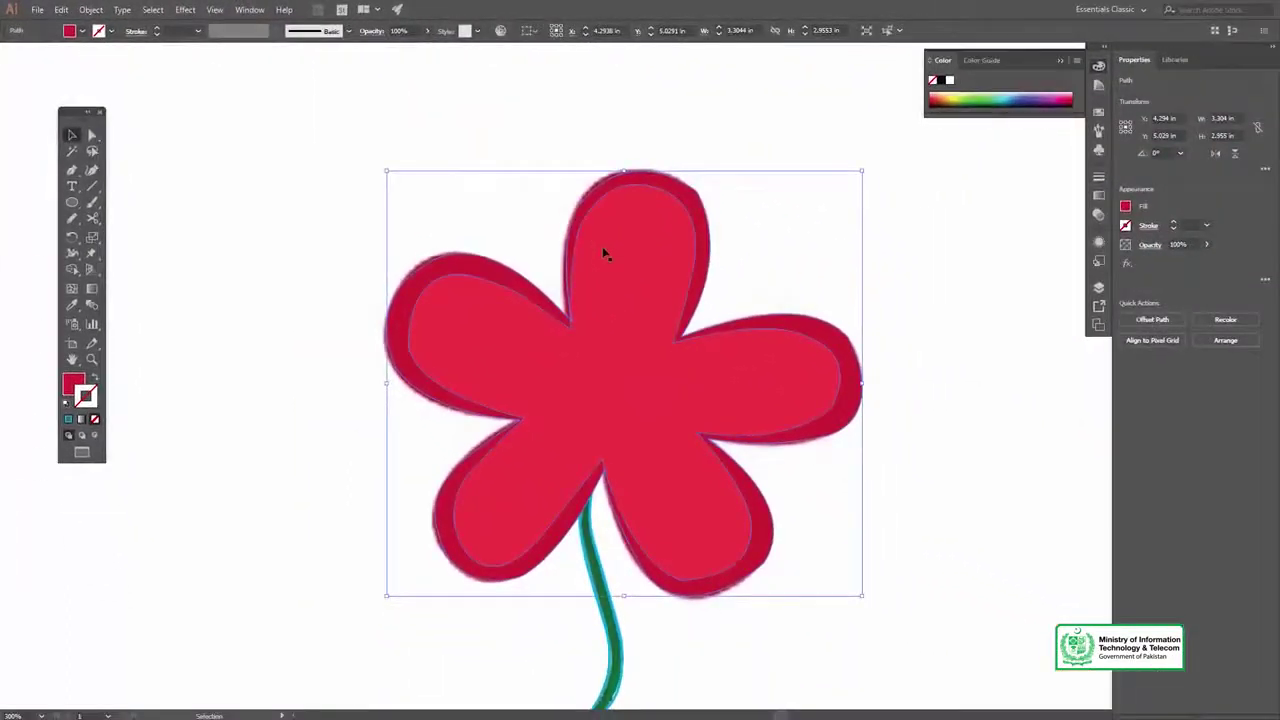
Send the flower to the back and shift it left on the artboard.
right_click(606, 252)
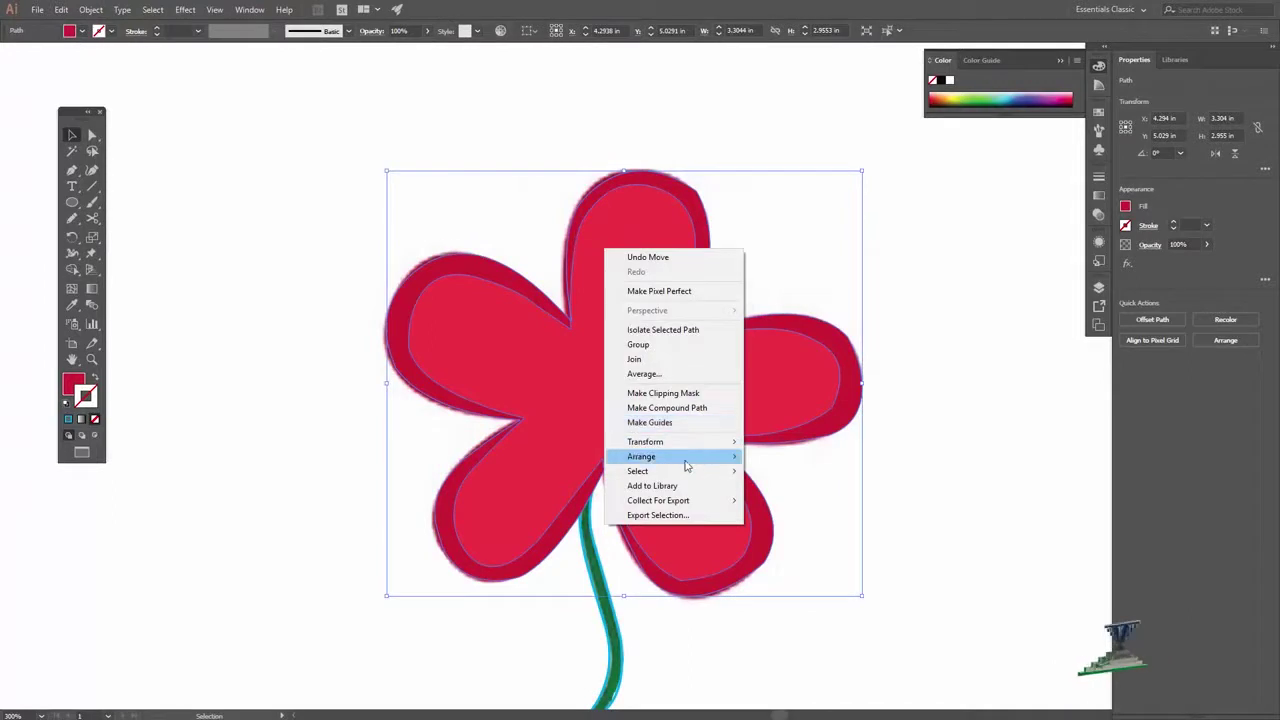
mouse_move(641, 456)
left_click(786, 500)
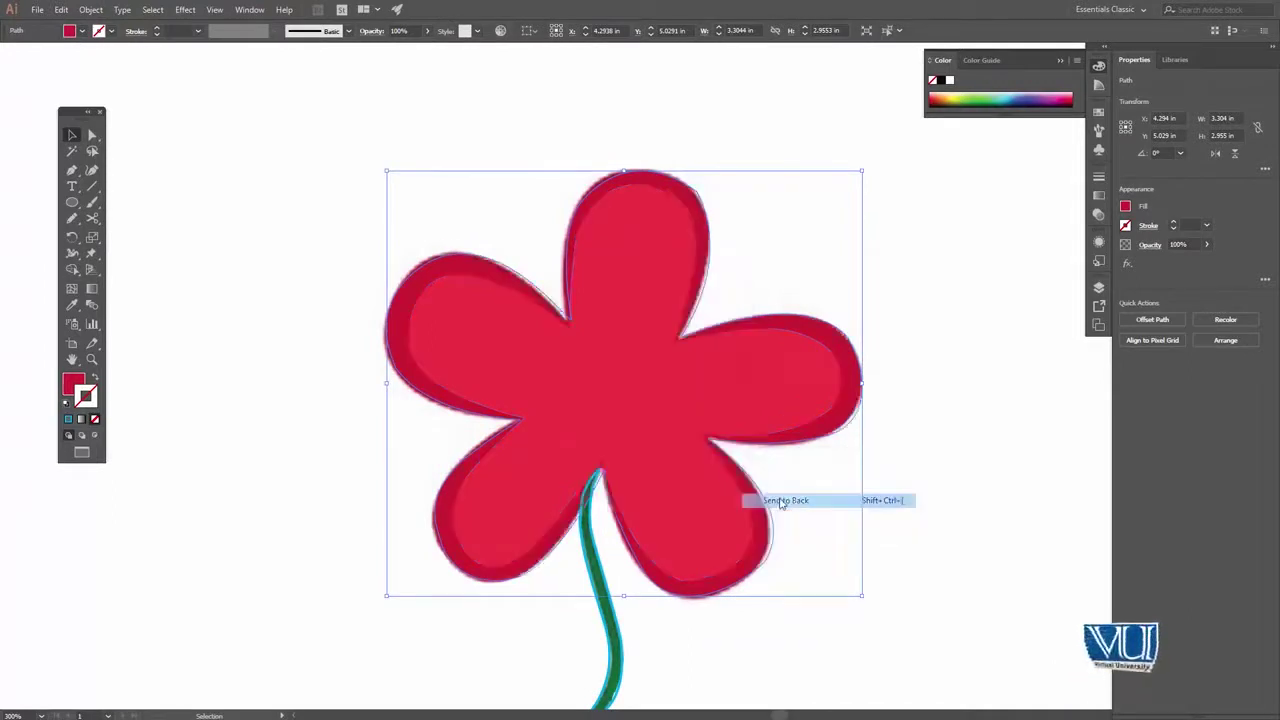
left_click(880, 275)
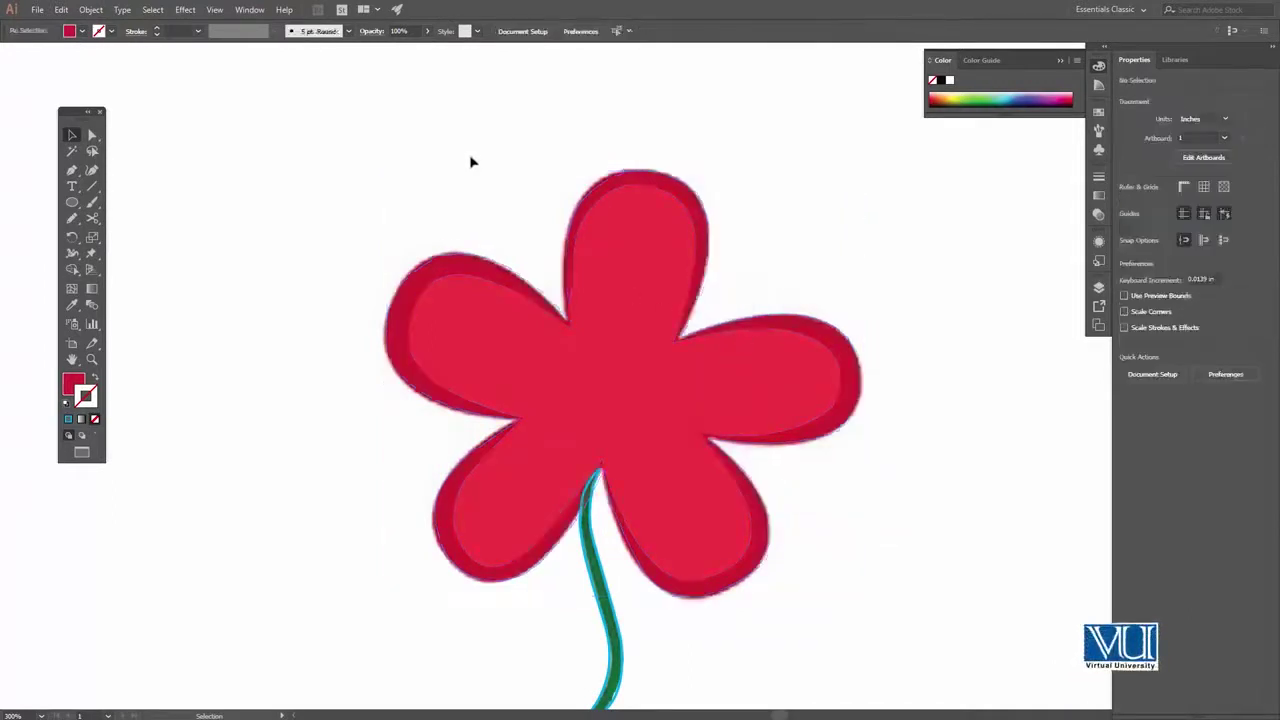
left_click_drag(726, 429, 623, 429)
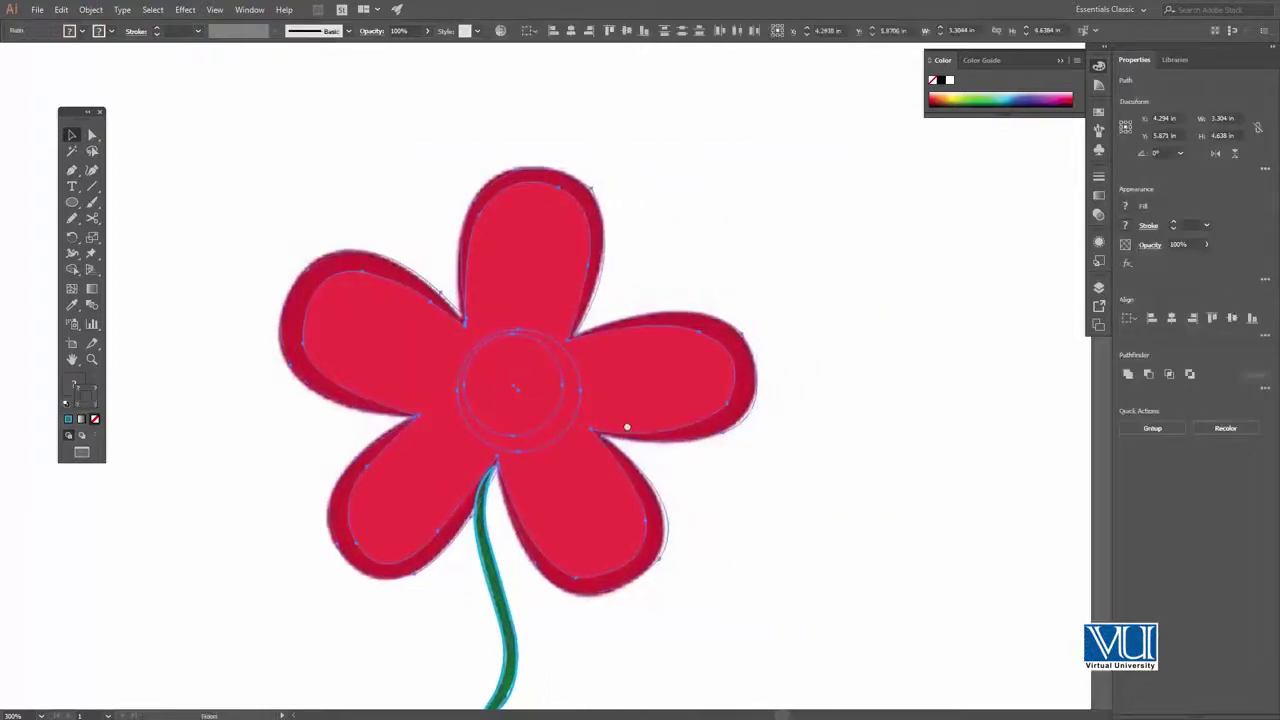
left_click(771, 220)
Drag the covering red petals aside to reveal the flower centre.
left_click(551, 363)
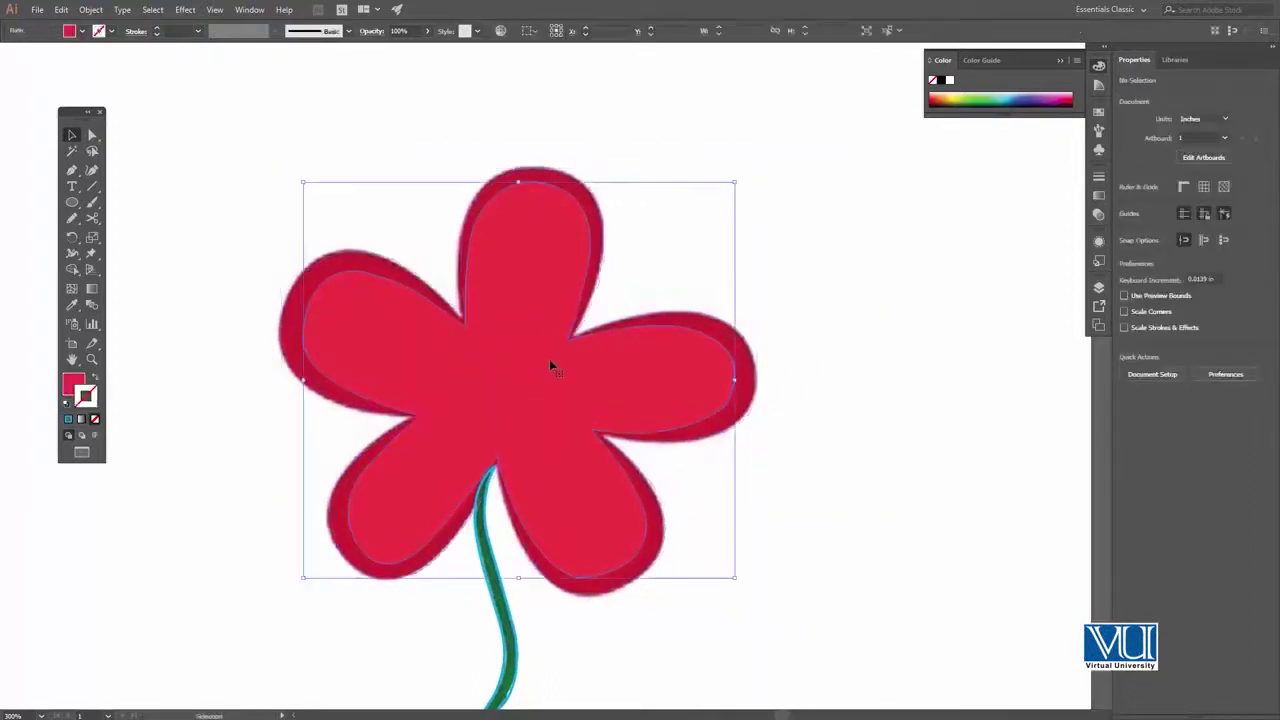
key("ctrl+shift+a")
left_click(522, 418)
left_click_drag(514, 391, 794, 394)
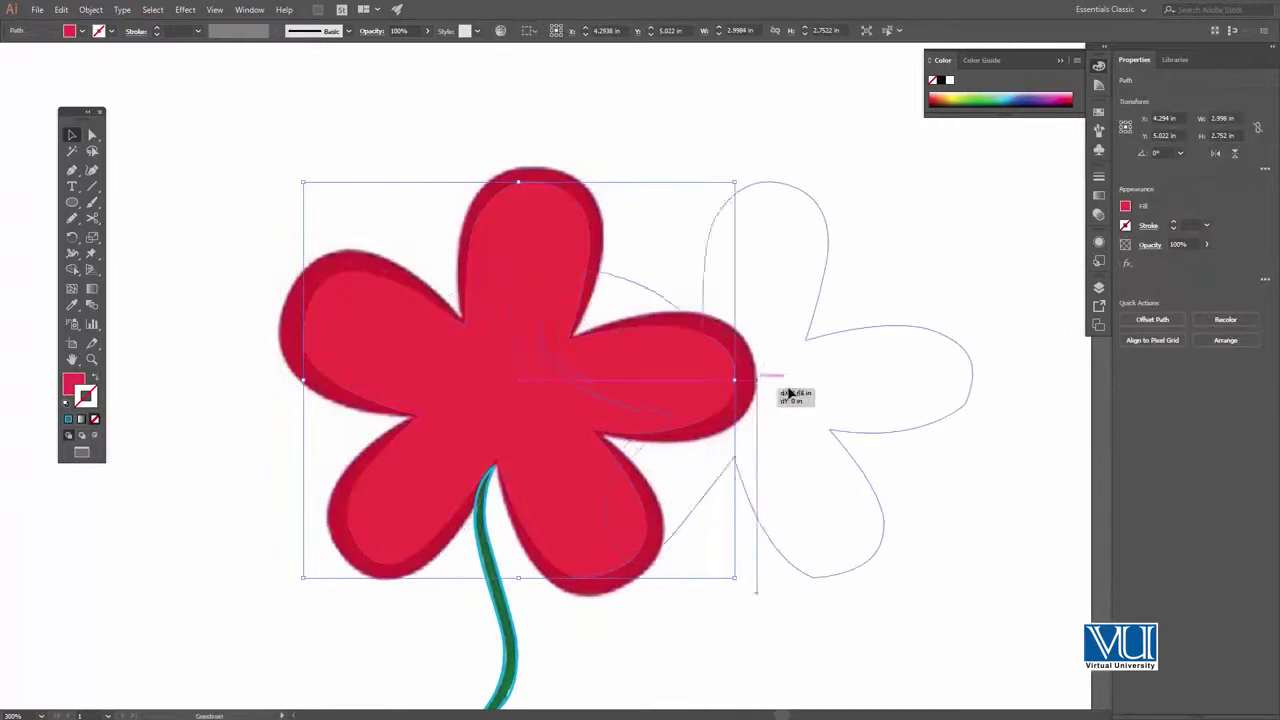
Bring the yellow centre circle and orange ring to the front.
left_click(489, 363)
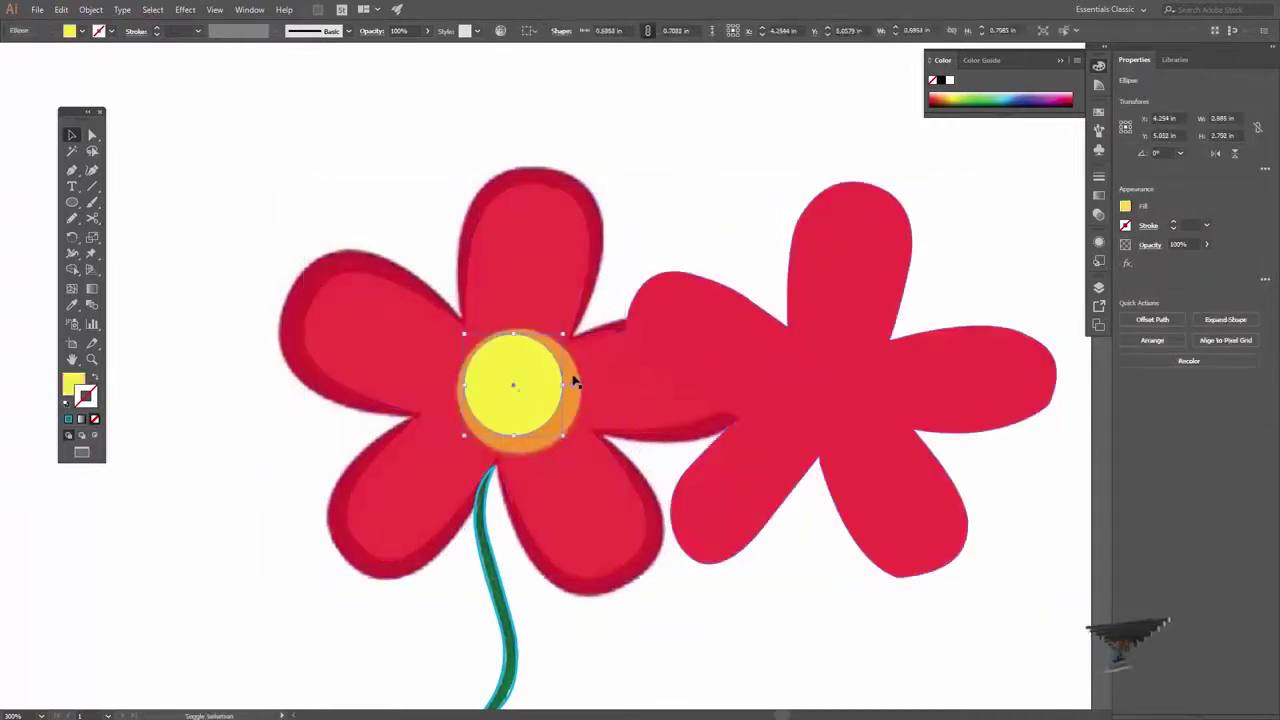
left_click(574, 380, "shift")
right_click(573, 376)
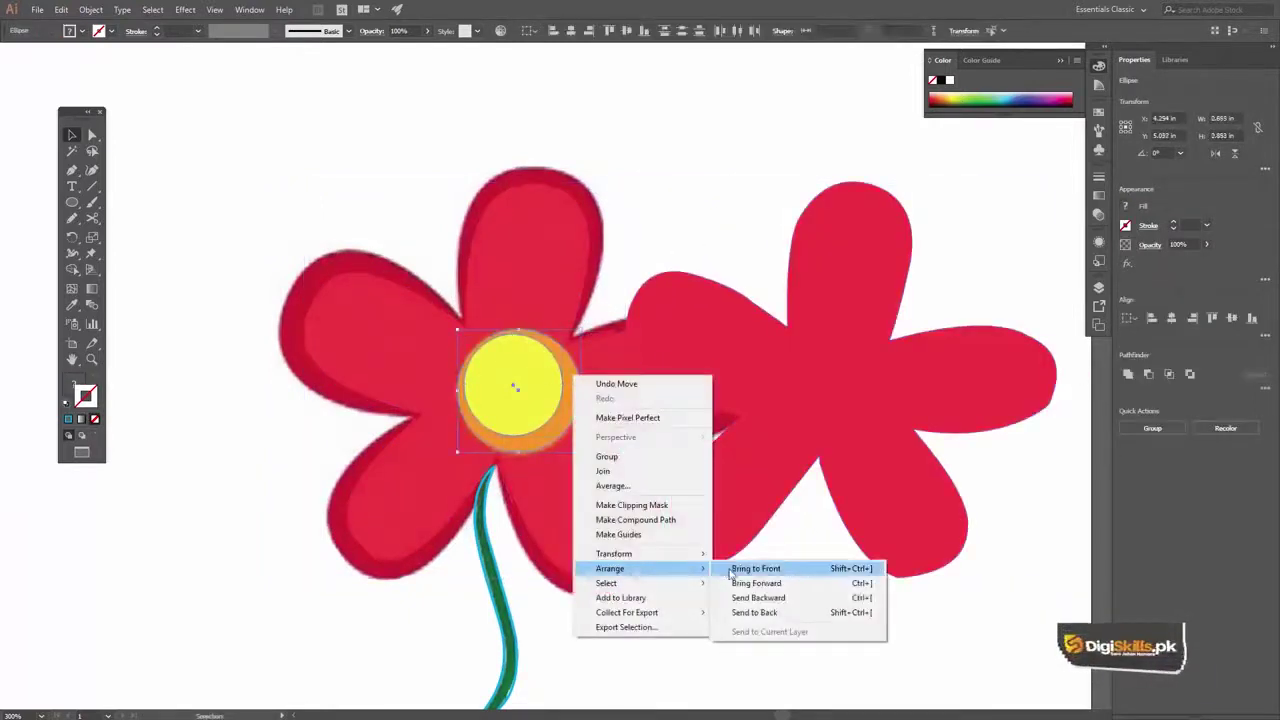
left_click(755, 568)
Move the red petals back into place over the flower.
left_click(845, 380)
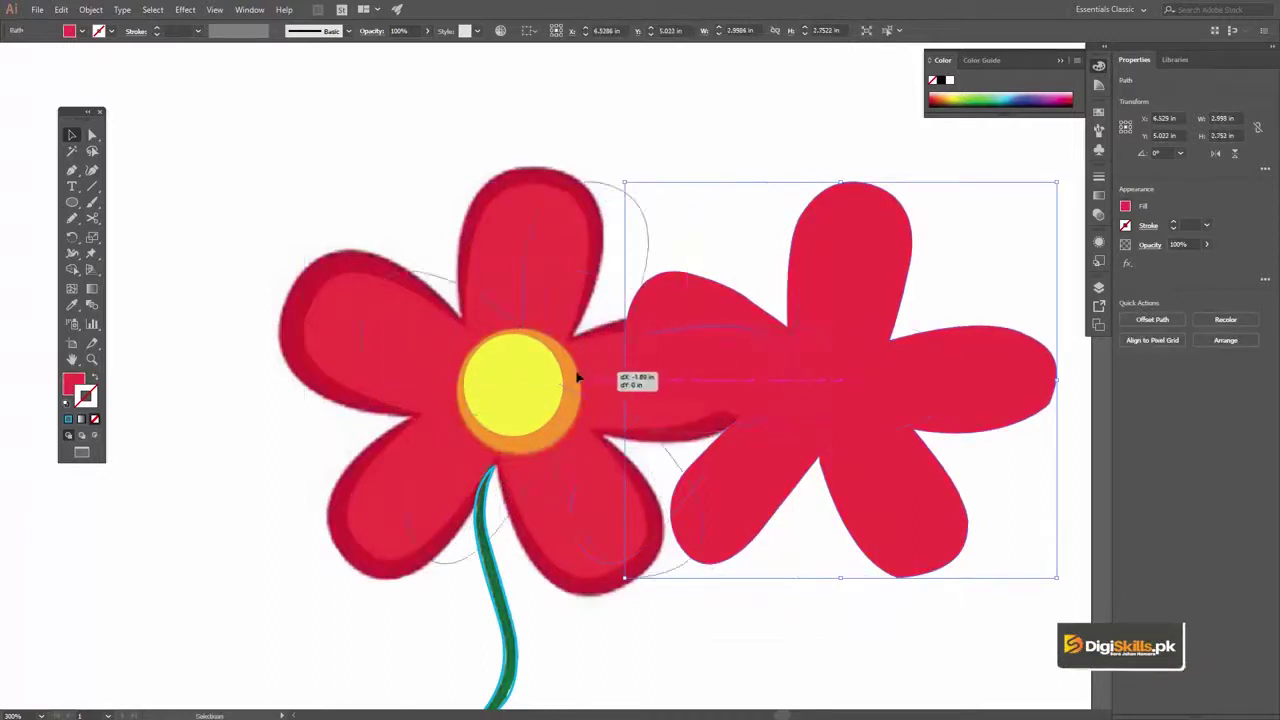
left_click_drag(534, 373, 535, 374)
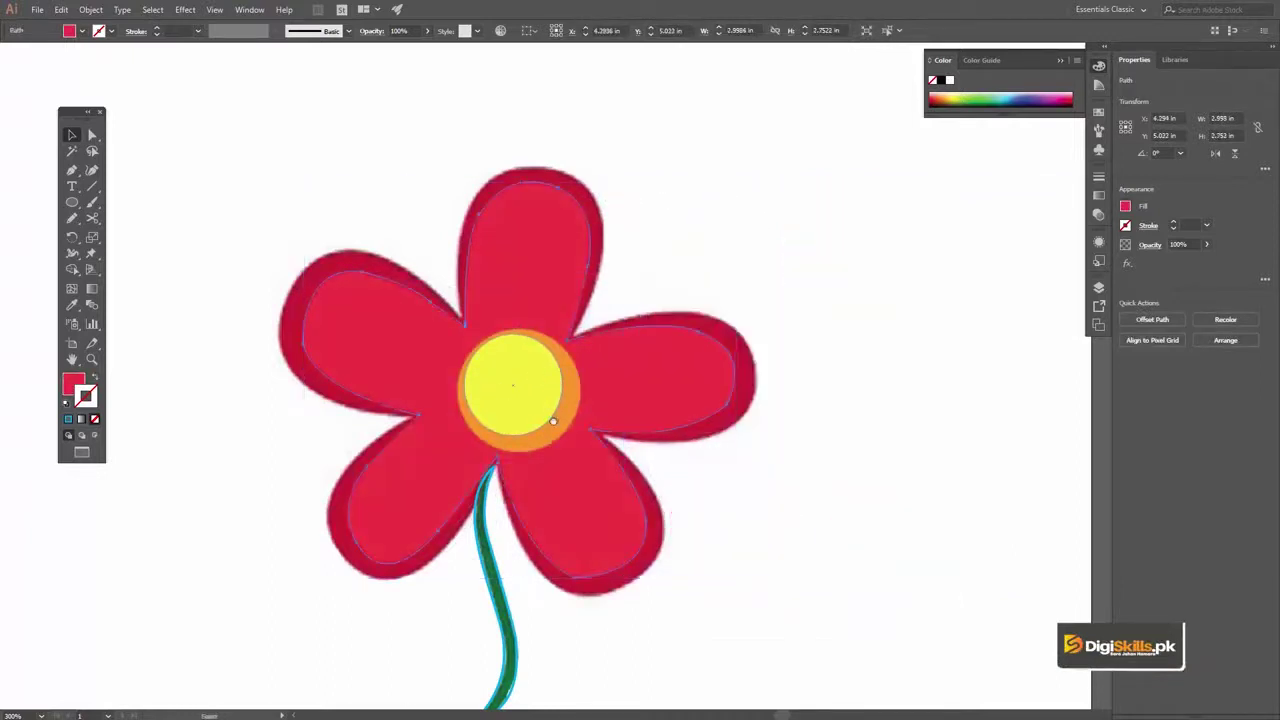
scroll(553, 421, "down", 3)
scroll(553, 421, "left", 1)
scroll(560, 418, "down", 1)
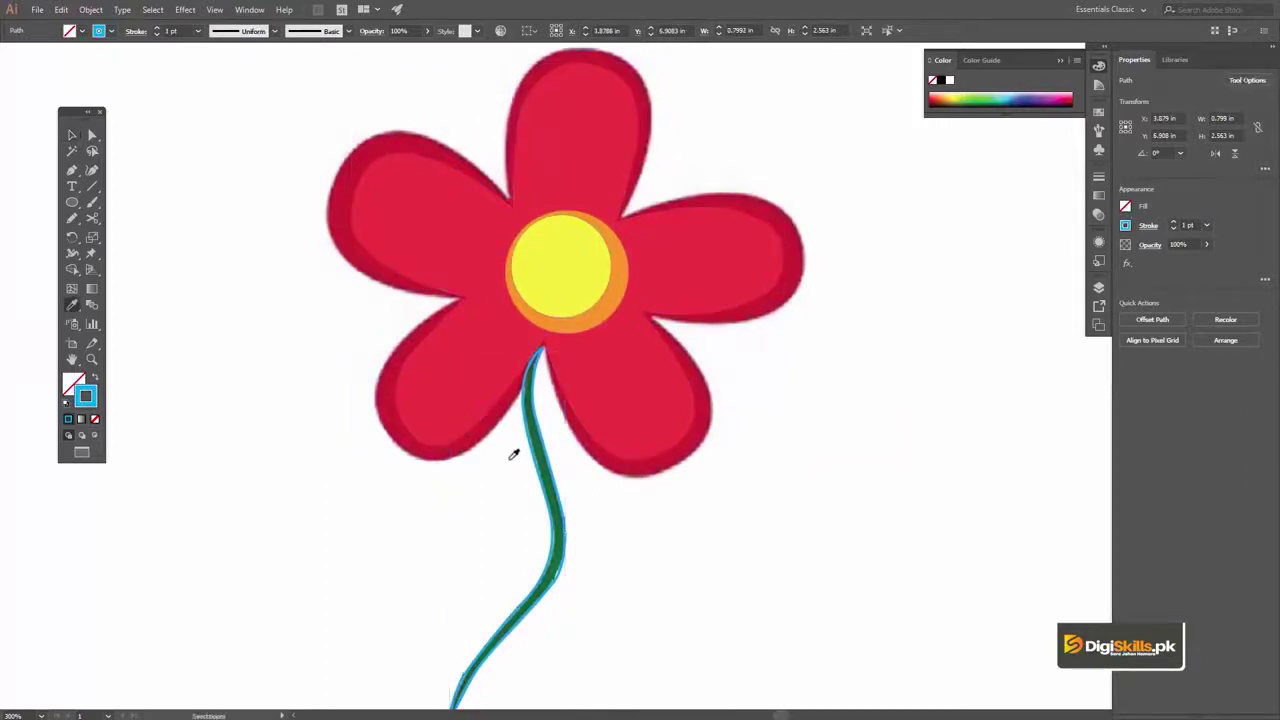
Fill the stem with the sampled dark green and frame the whole flower.
left_click(523, 396, "alt")
left_click(585, 392, "alt")
left_click(615, 392)
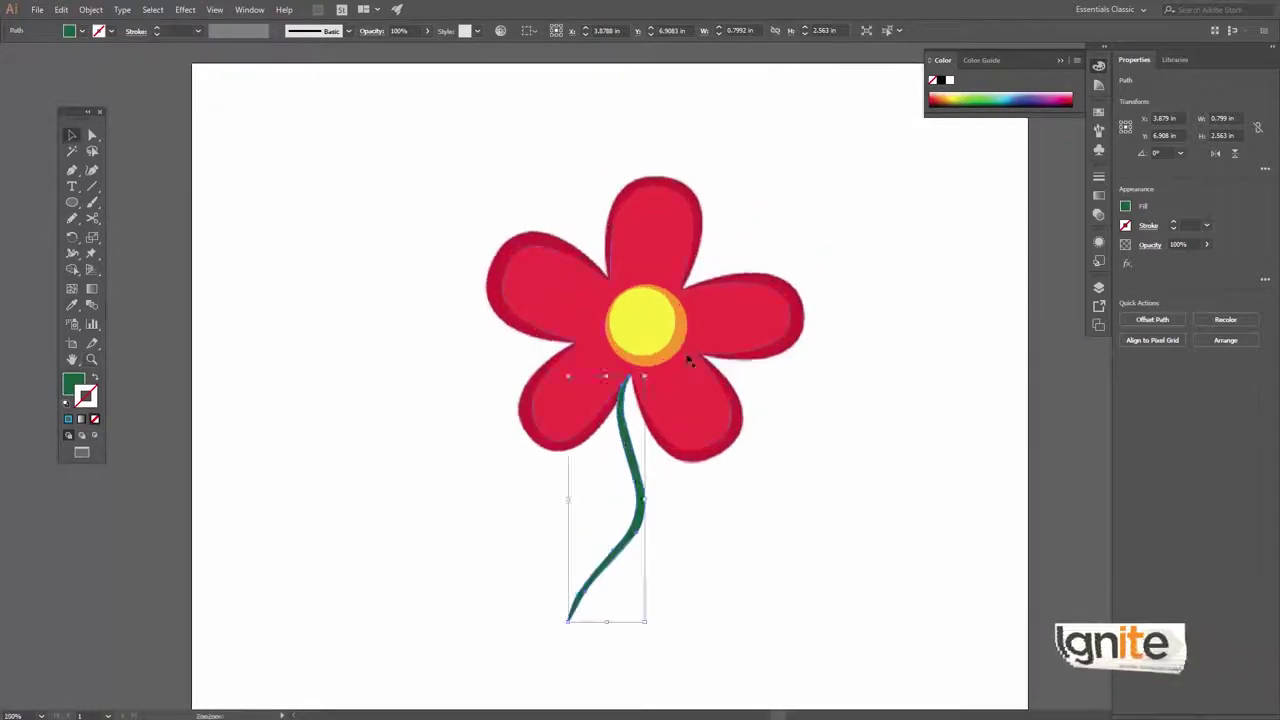
left_click_drag(688, 361, 618, 374)
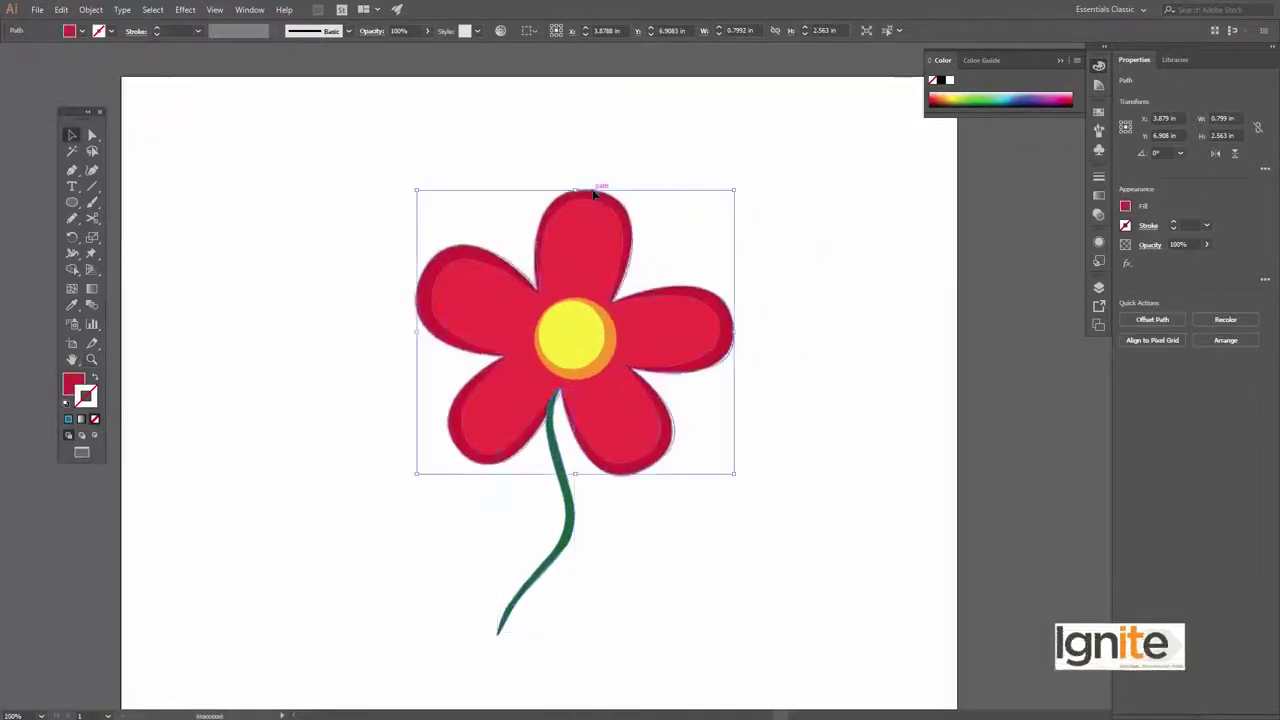
Deselect everything and zoom in on the flower centre.
left_click(428, 150)
key("z")
left_click(572, 350)
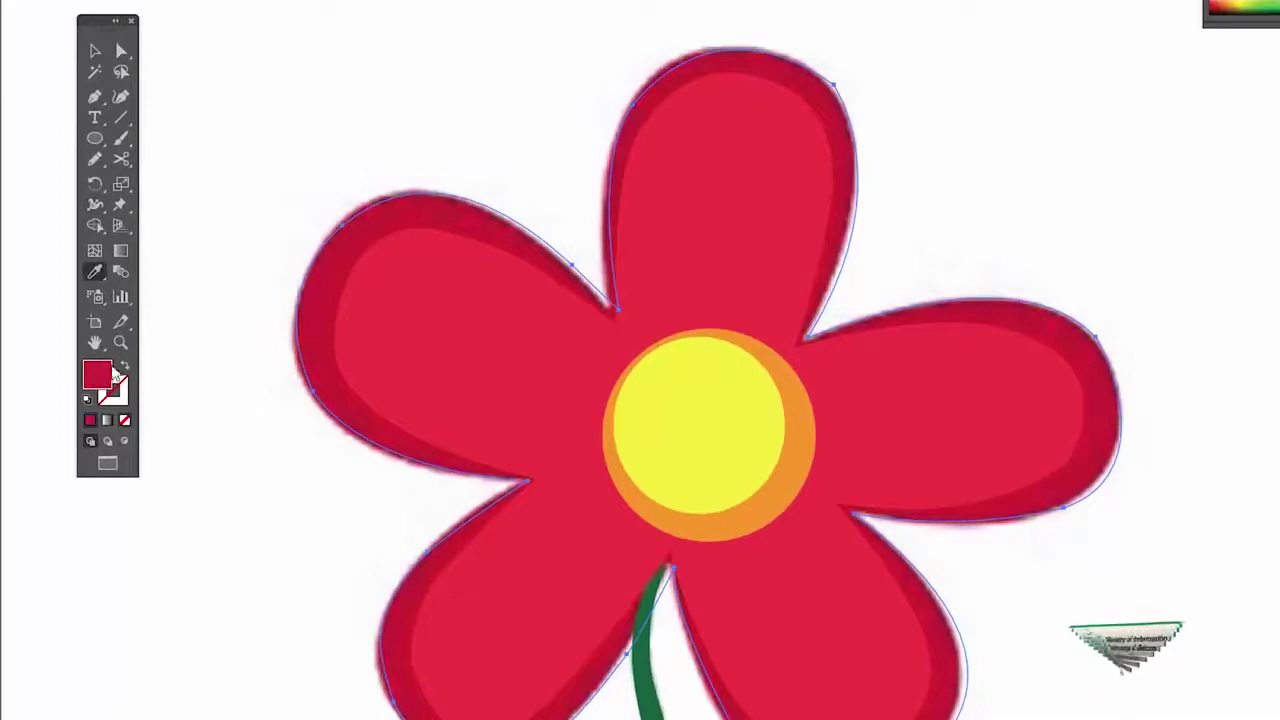
left_click(562, 325, "alt")
left_click(806, 471, "alt")
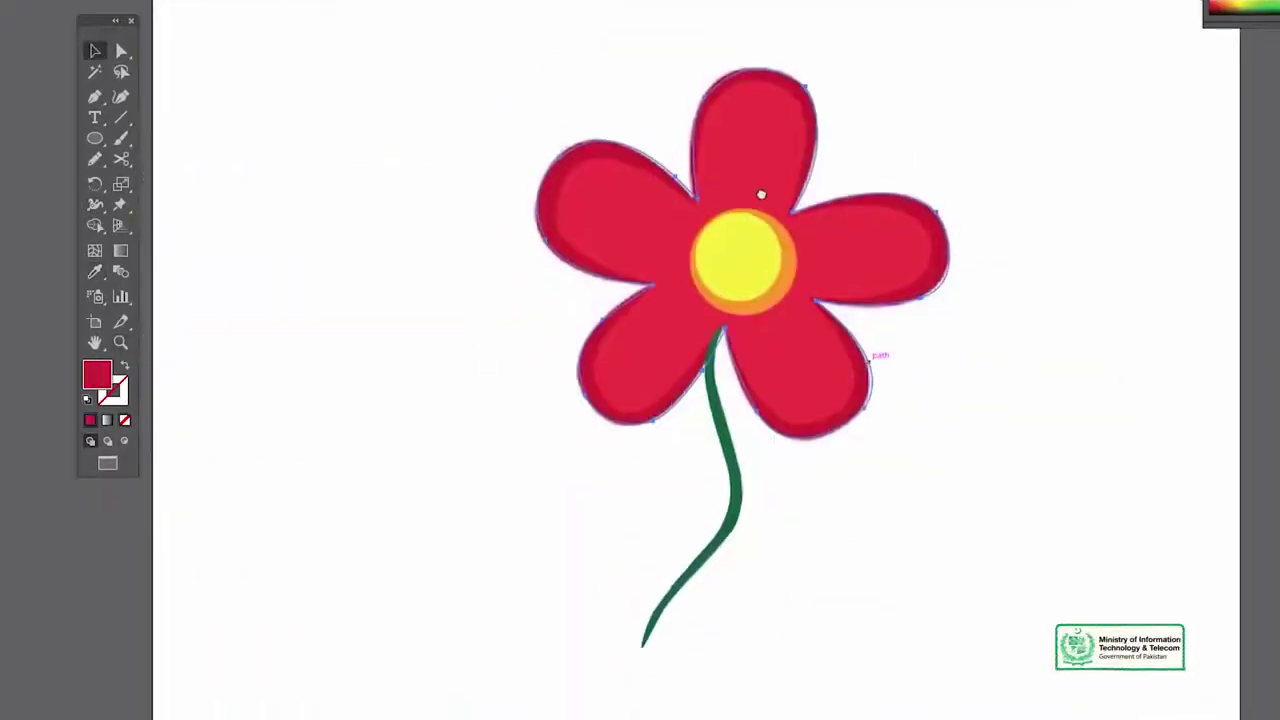
key("v")
left_click(918, 92)
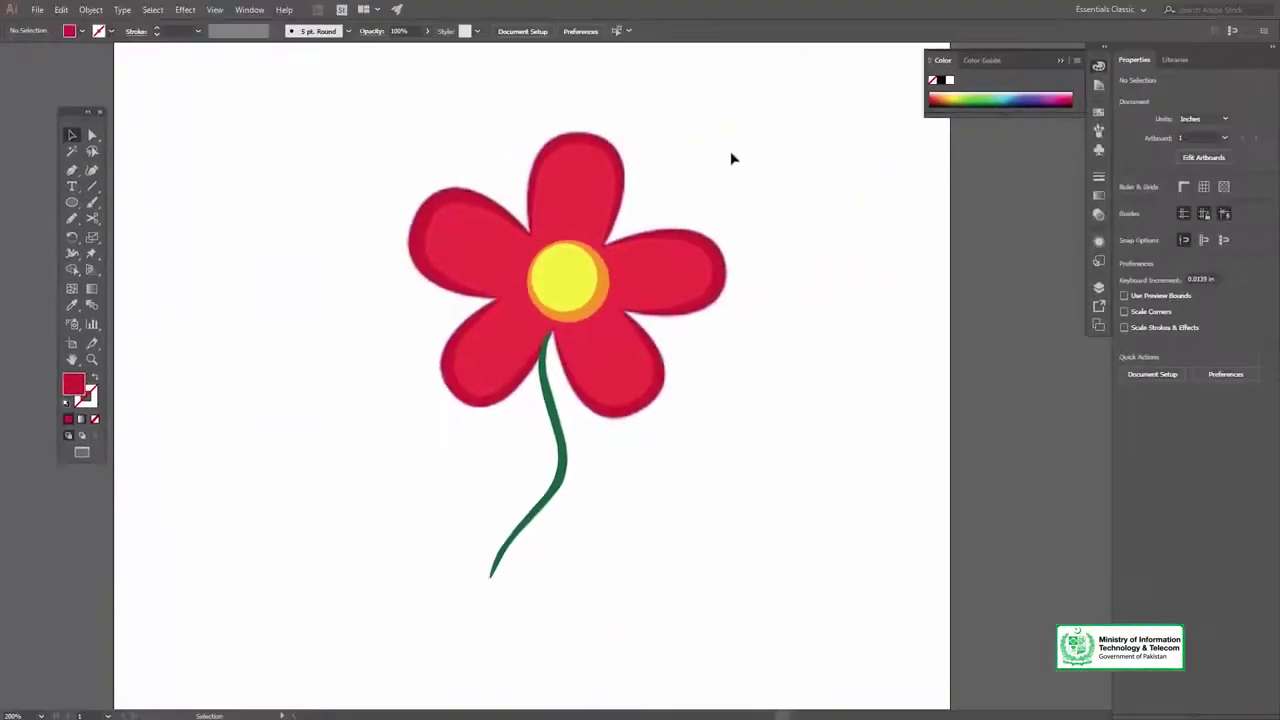